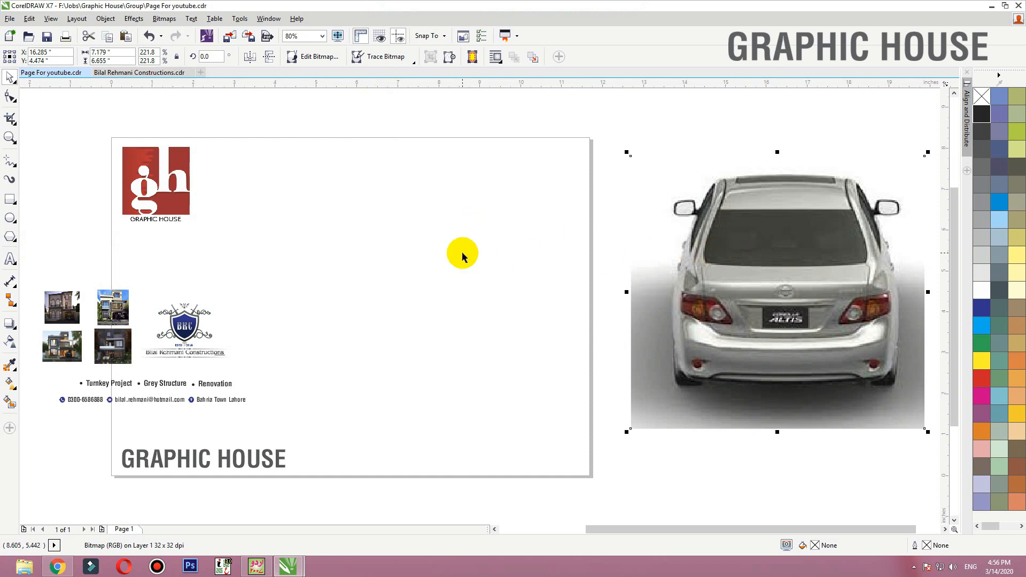
drag(756, 247, 755, 244)
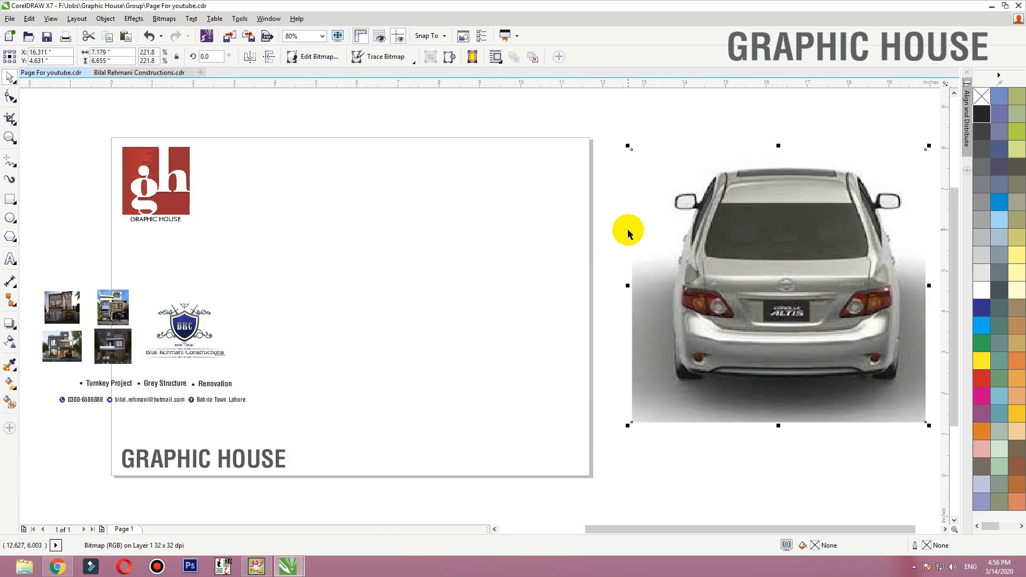
click(184, 326)
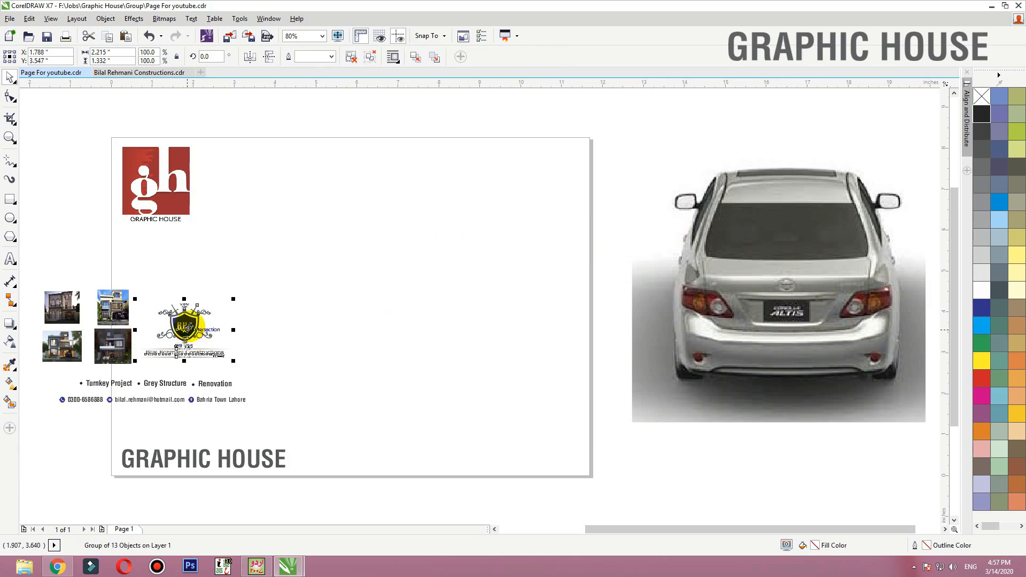
click(161, 400)
click(79, 316)
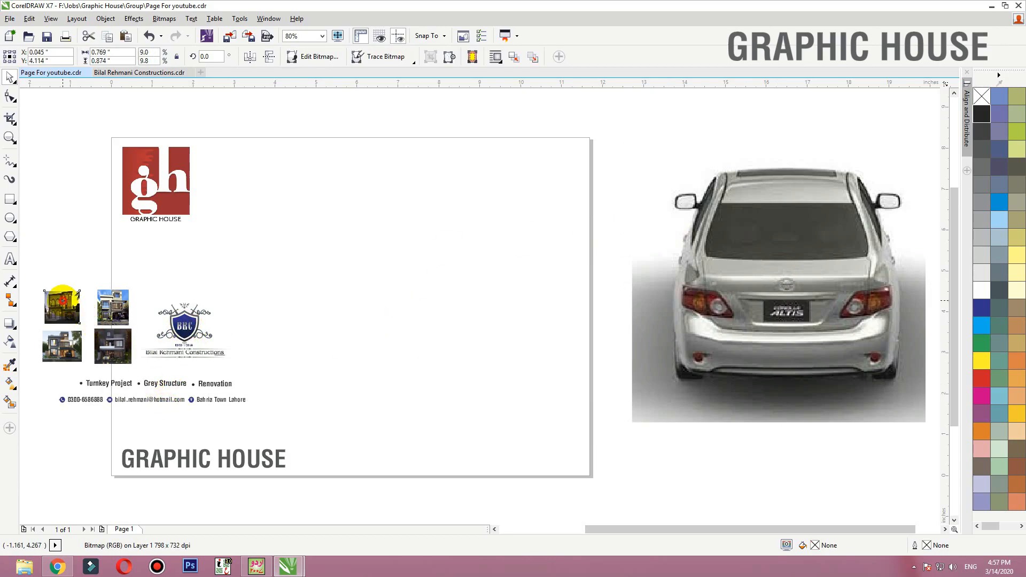
click(63, 342)
click(113, 302)
scroll(238, 270, left, 1)
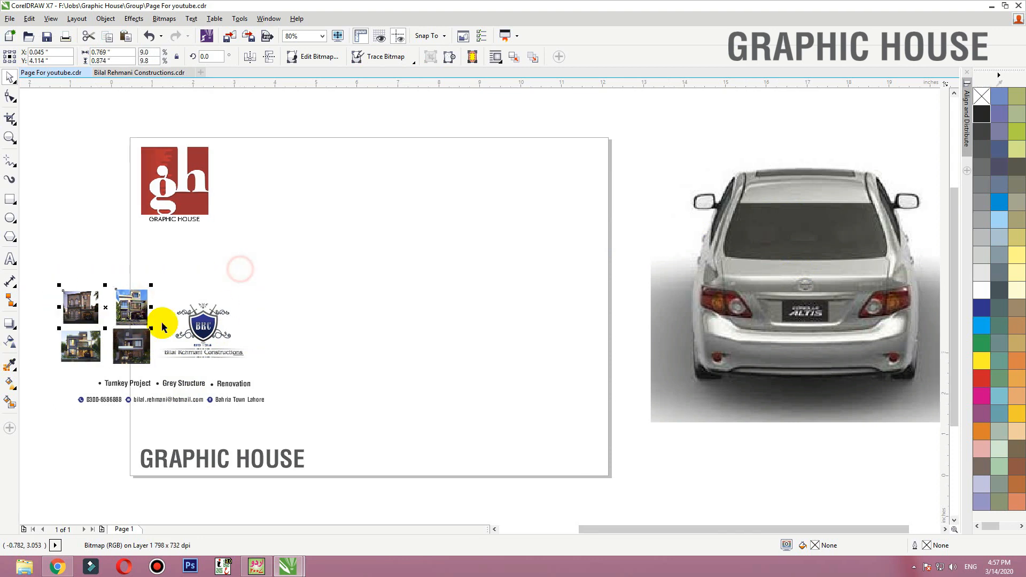
click(288, 286)
scroll(265, 283, right, 1)
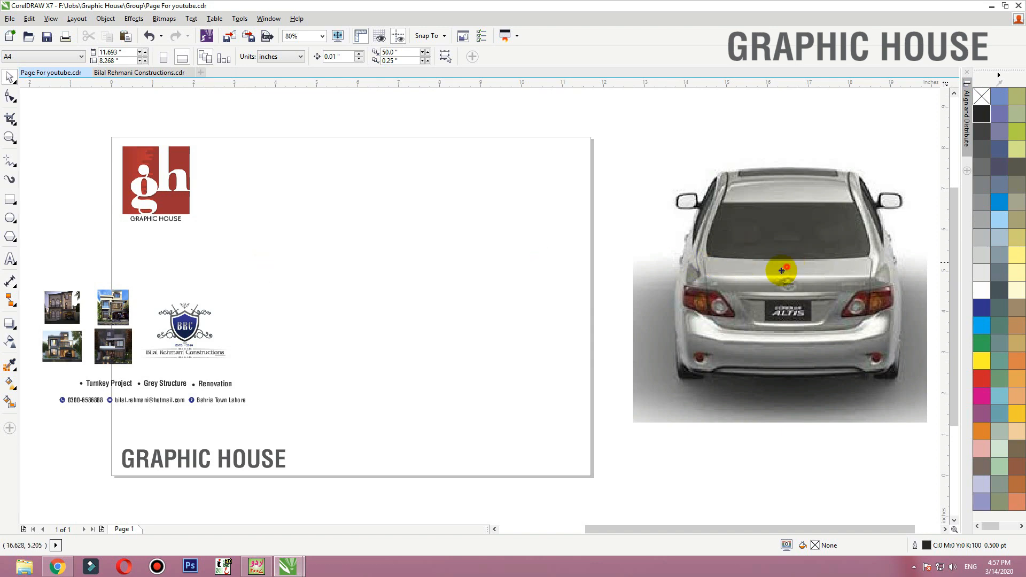
Step: Move the car photo closer to the page and draw a rectangle about 6.2 by 3.8 inches in the page's empty area
drag(781, 270, 755, 267)
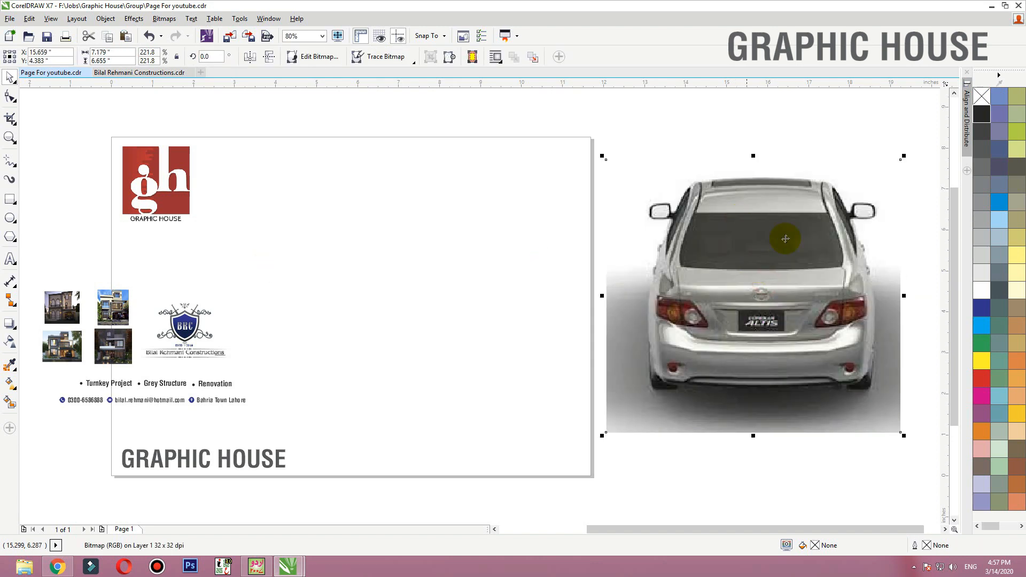
click(11, 201)
drag(287, 212, 343, 254)
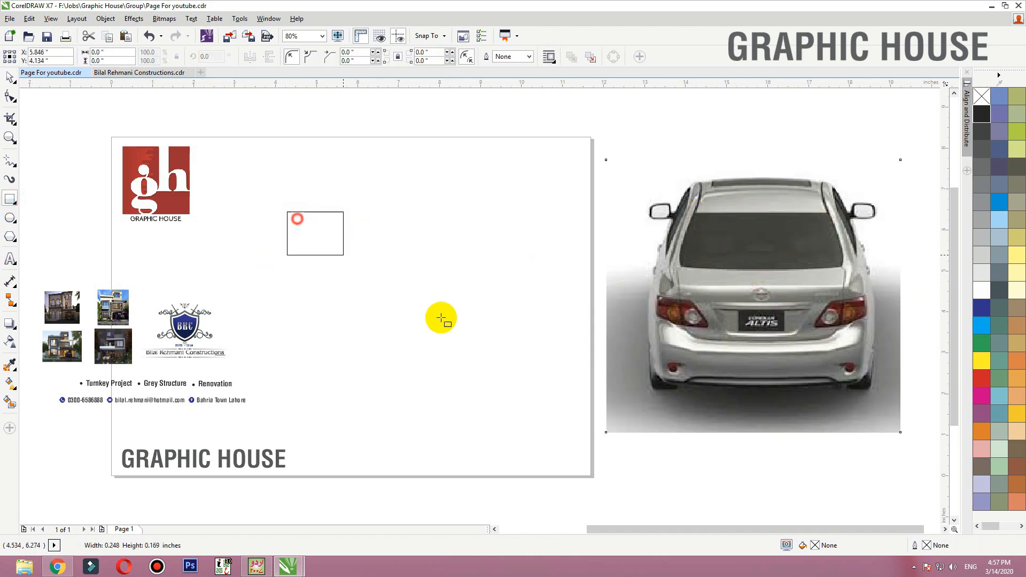
drag(441, 318, 543, 367)
Step: Set the rectangle's size to 4.8 inches wide and 3 inches high
click(121, 53)
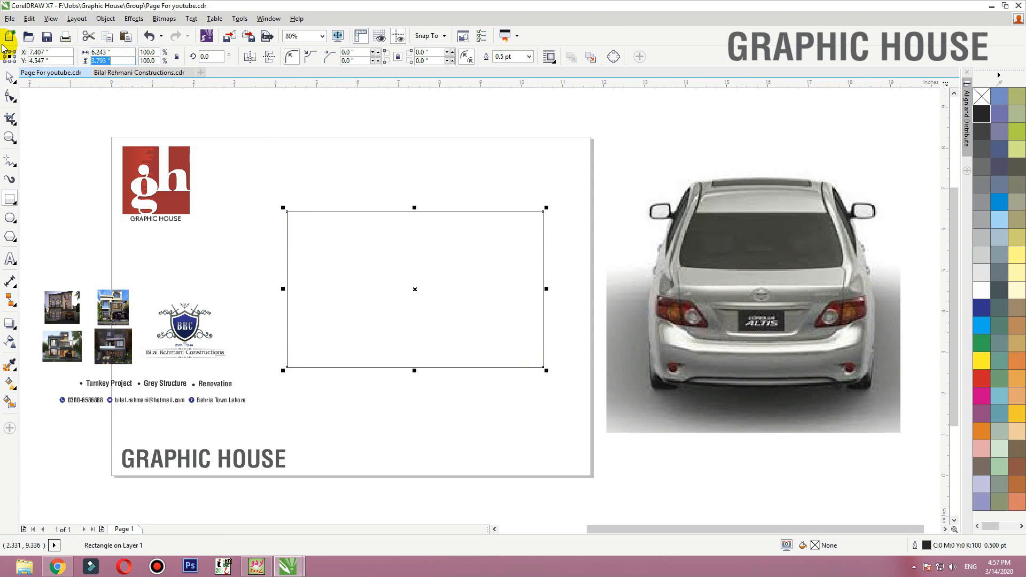
text(4.8)
key(Tab)
text(2)
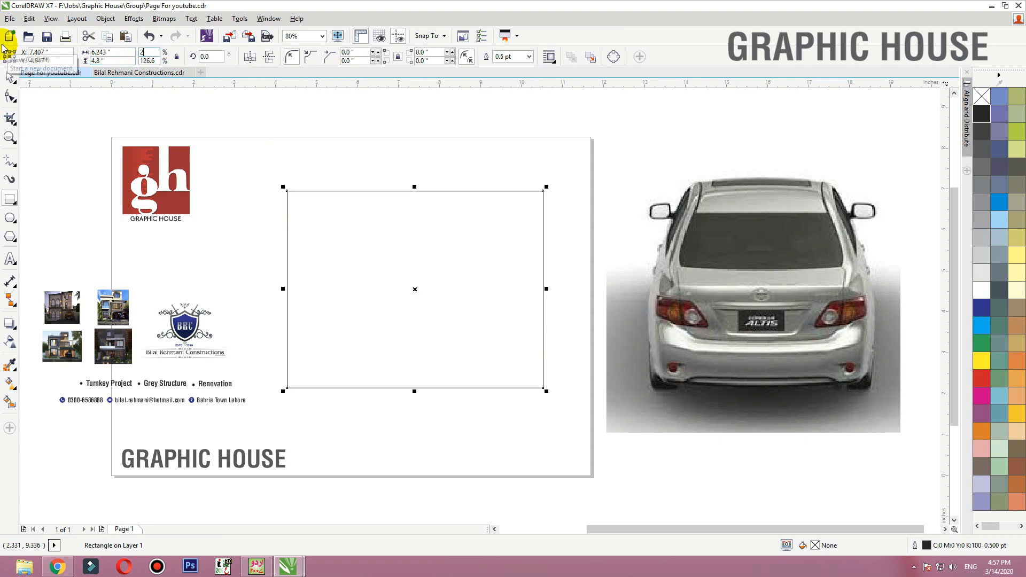
click(125, 52)
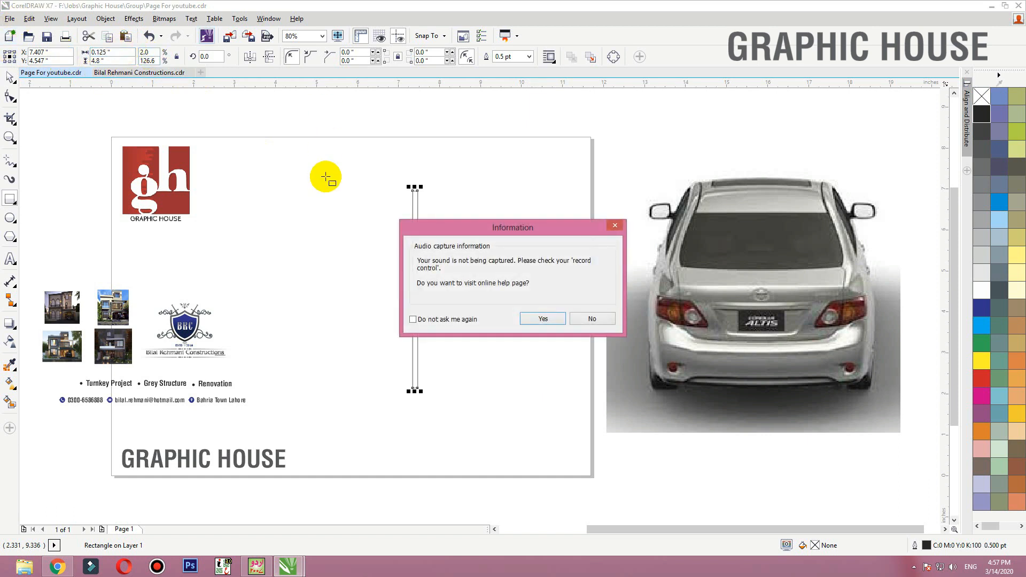
click(588, 317)
click(113, 51)
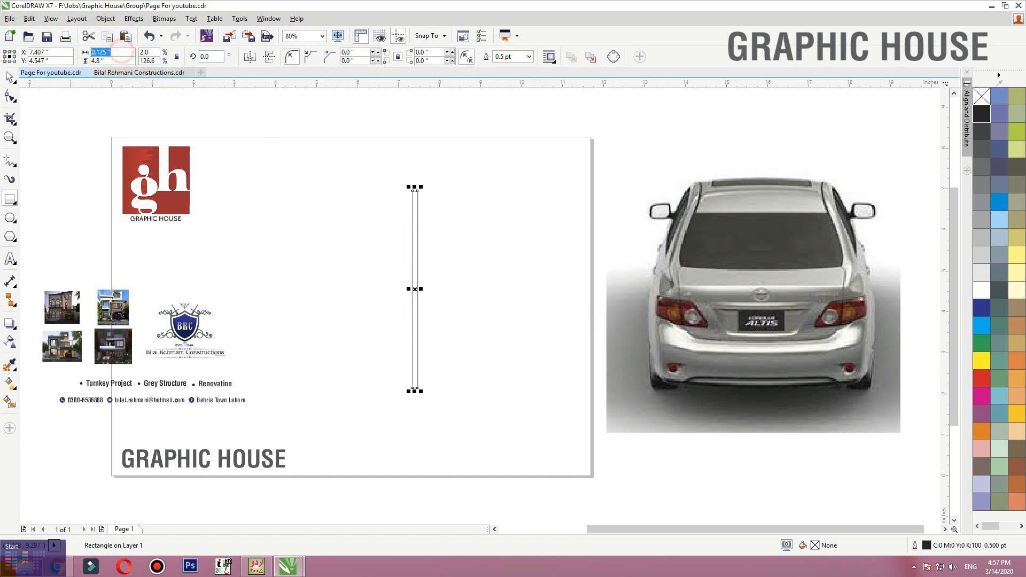
text(4.8)
key(Return)
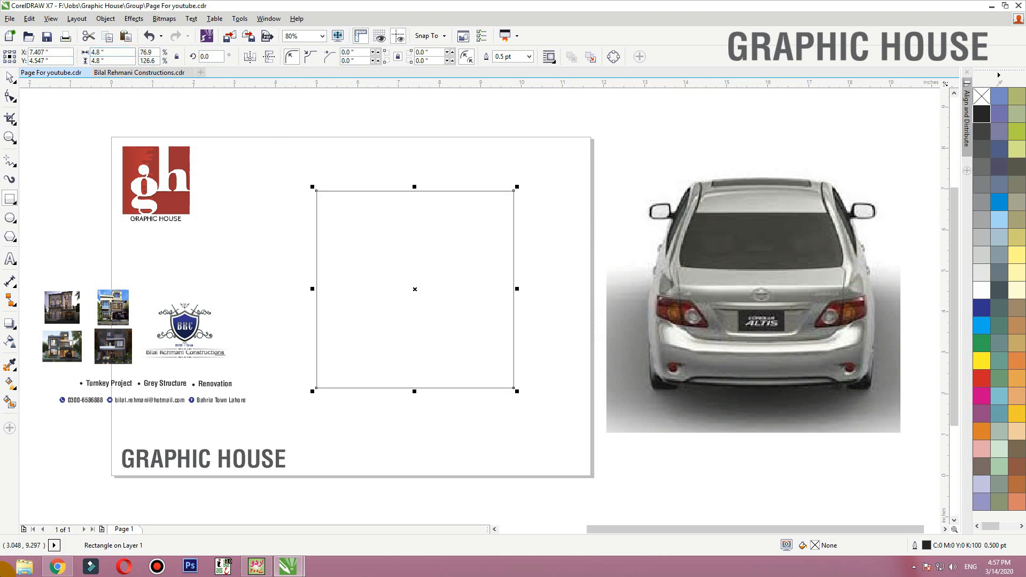
click(121, 59)
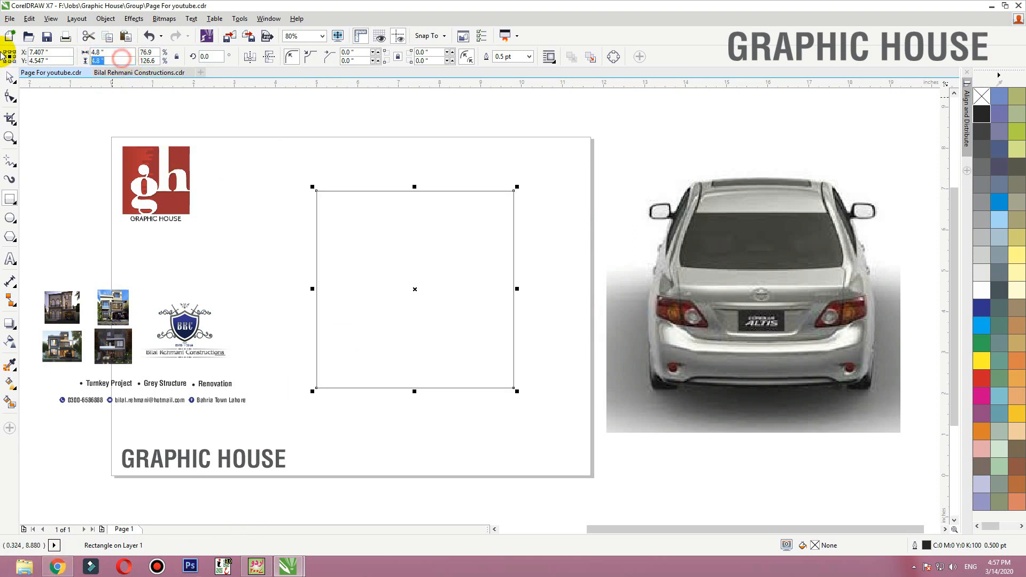
text(3)
key(Return)
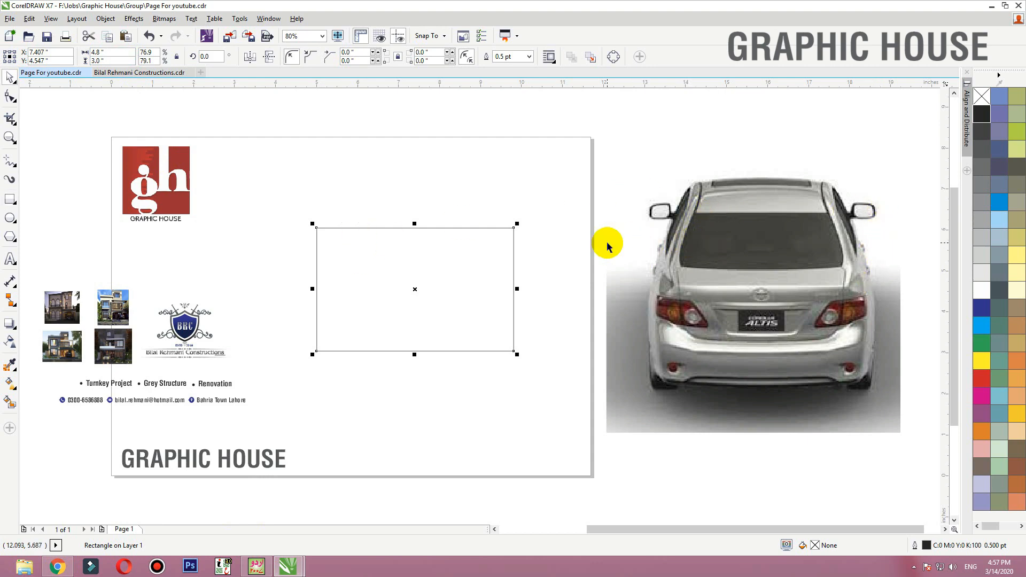
Step: Add a one-step inward contour to the rectangle with an offset of about 0.24 inches
click(255, 224)
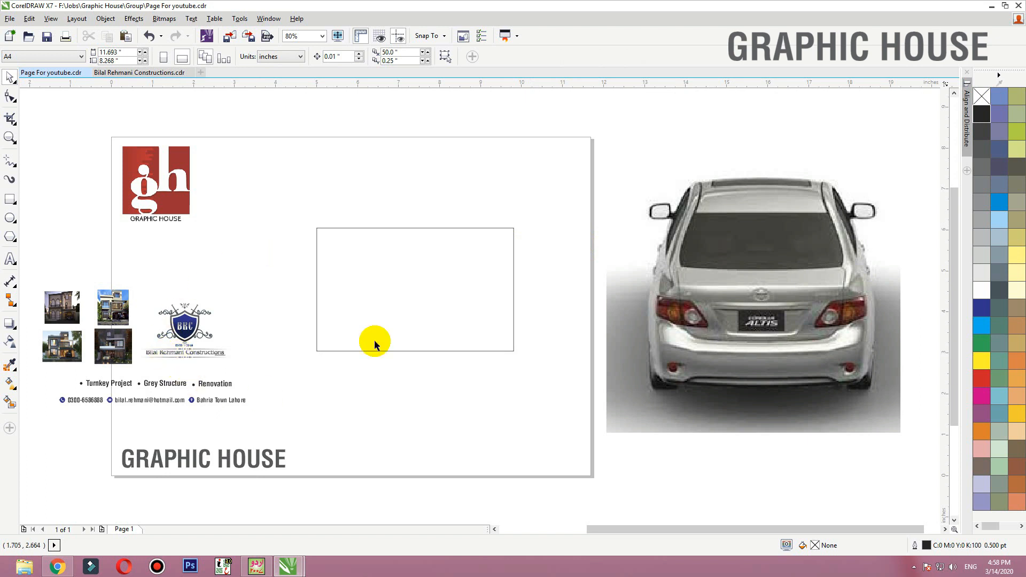
click(418, 228)
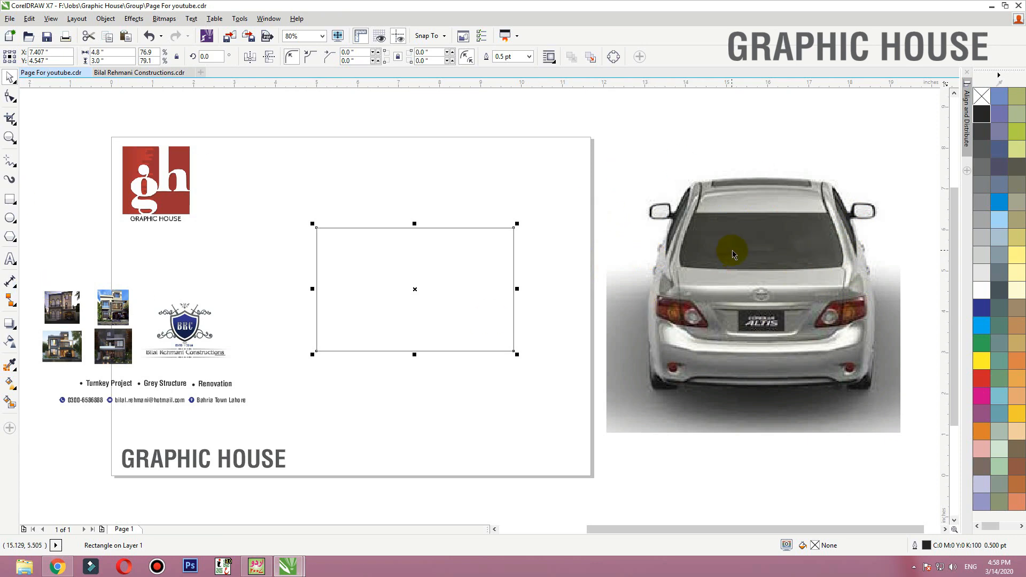
click(11, 324)
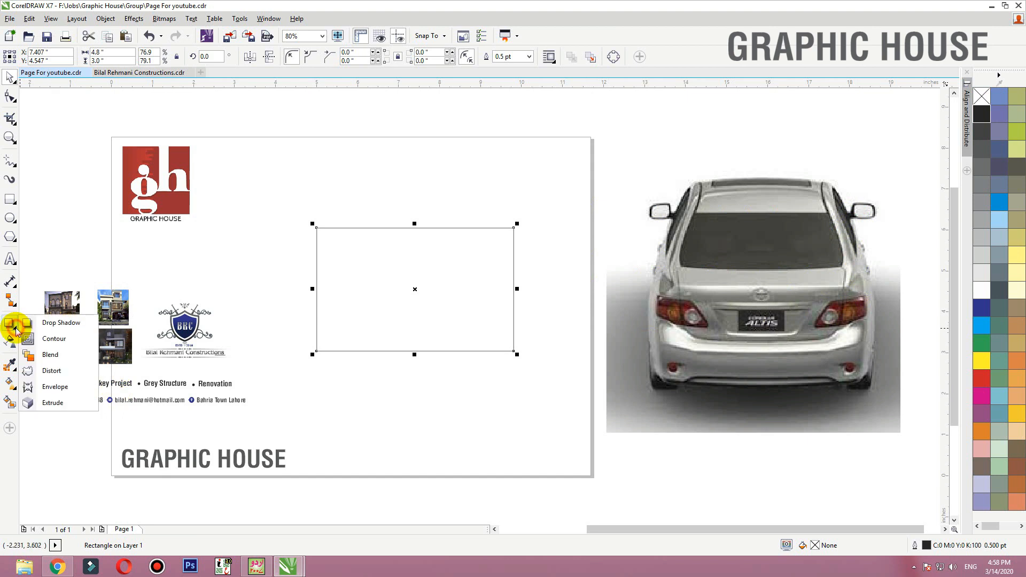
click(44, 339)
mouse_move(323, 252)
mouse_down()
mouse_move(327, 239)
mouse_move(327, 247)
mouse_up()
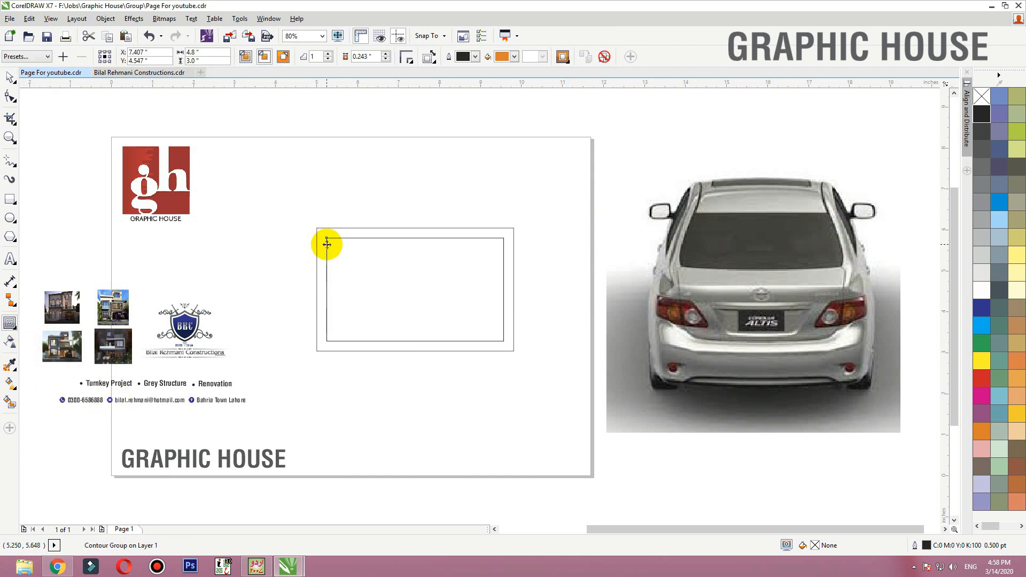
key(space)
click(591, 190)
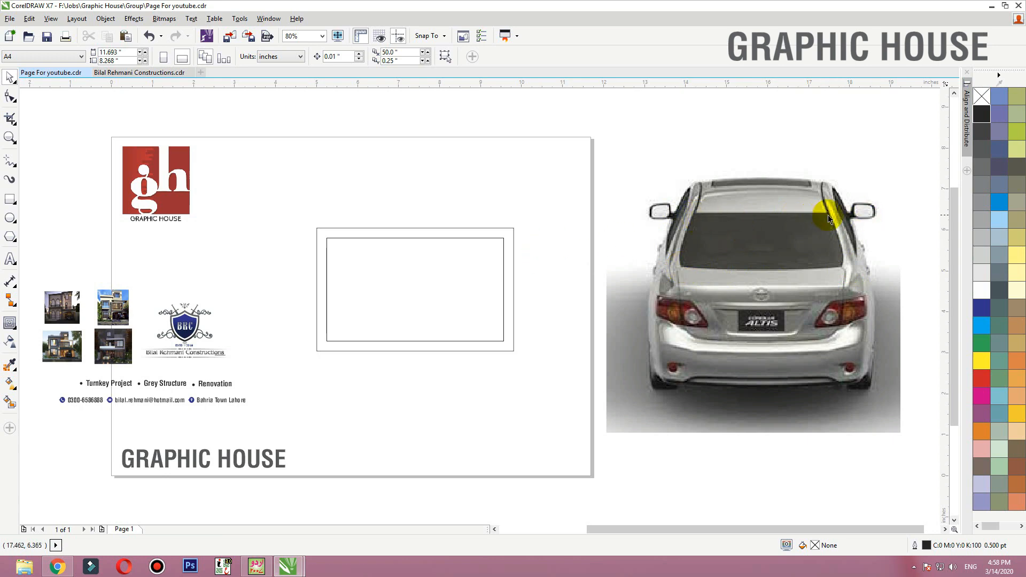
Step: Set the inner rectangle's width to 4.3 inches
click(449, 243)
click(101, 52)
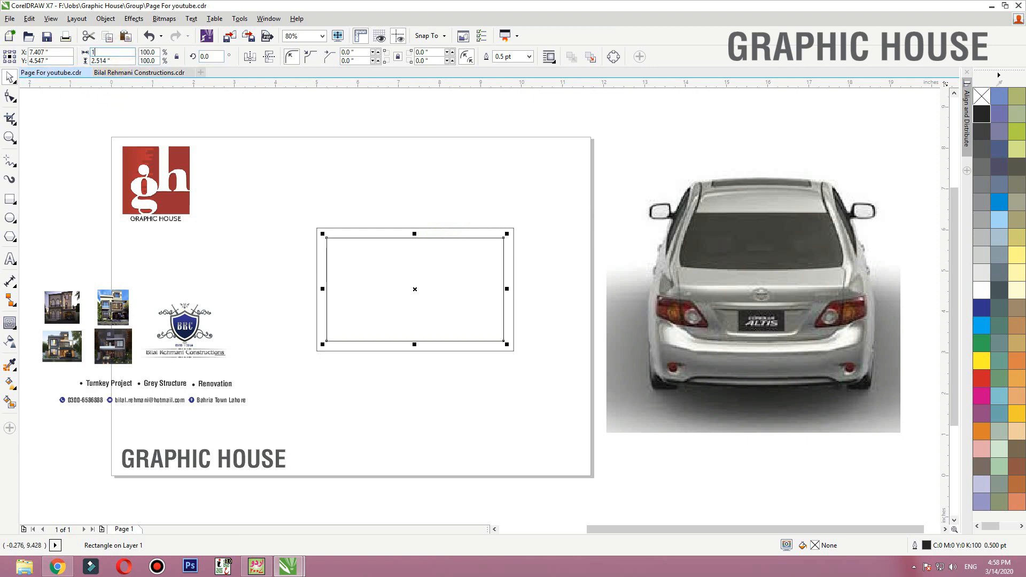
text(4.3)
key(Return)
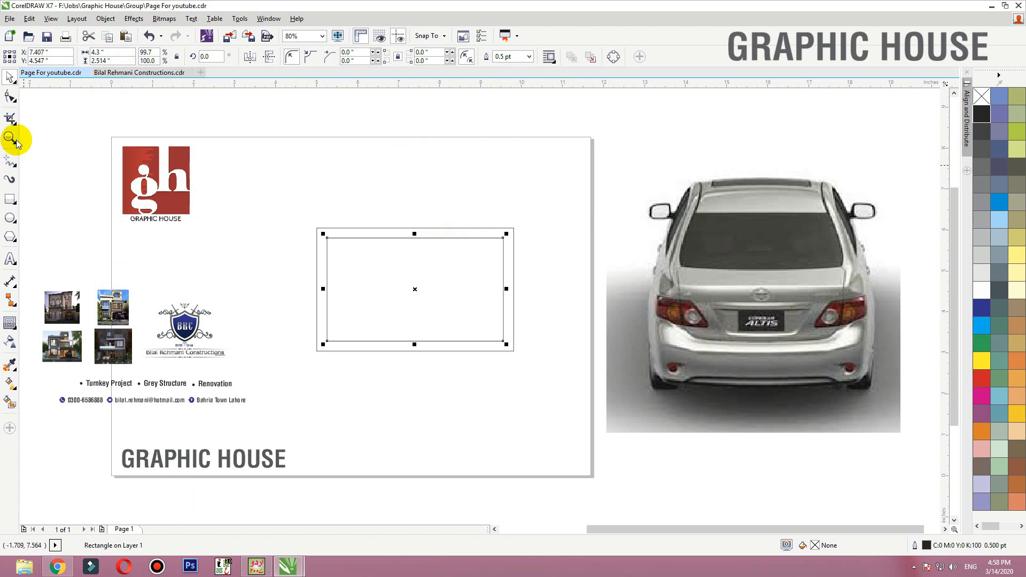
Step: Reshape the inner rectangle into a trapezoid by moving its two lower corner nodes outward to the outer rectangle's sides
key(z)
drag(267, 196, 576, 376)
key(F10)
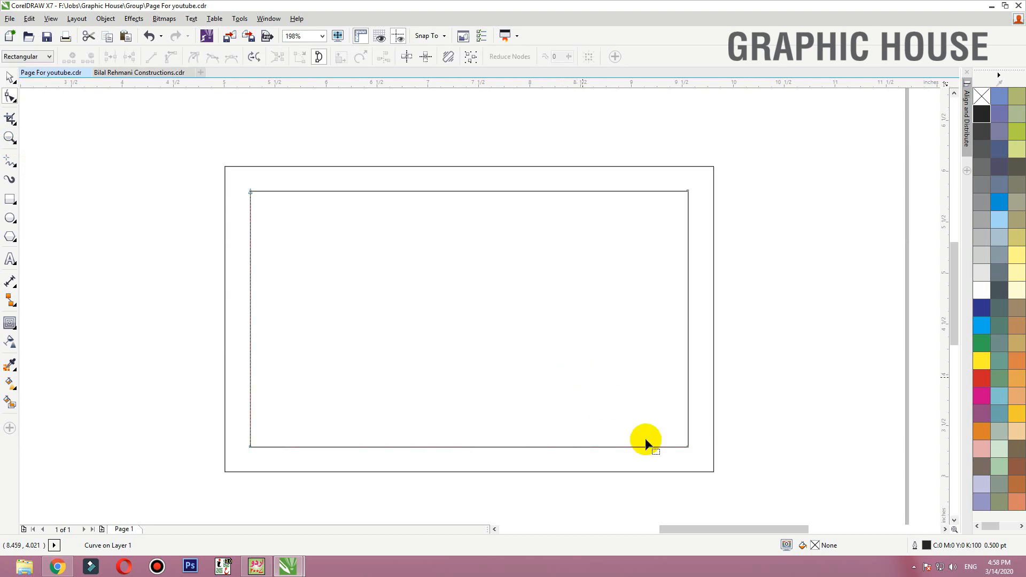
drag(688, 447, 713, 448)
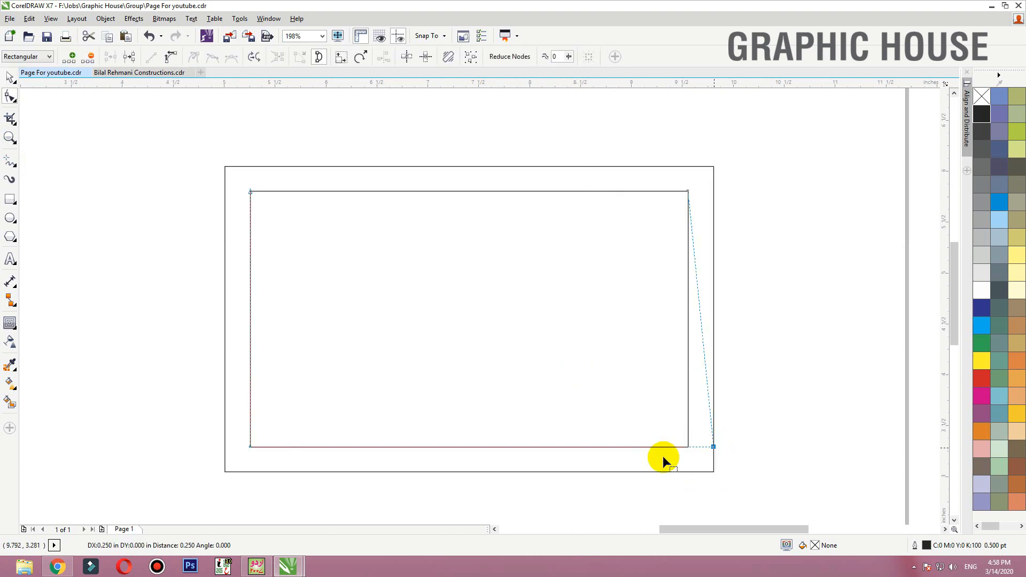
drag(251, 447, 225, 447)
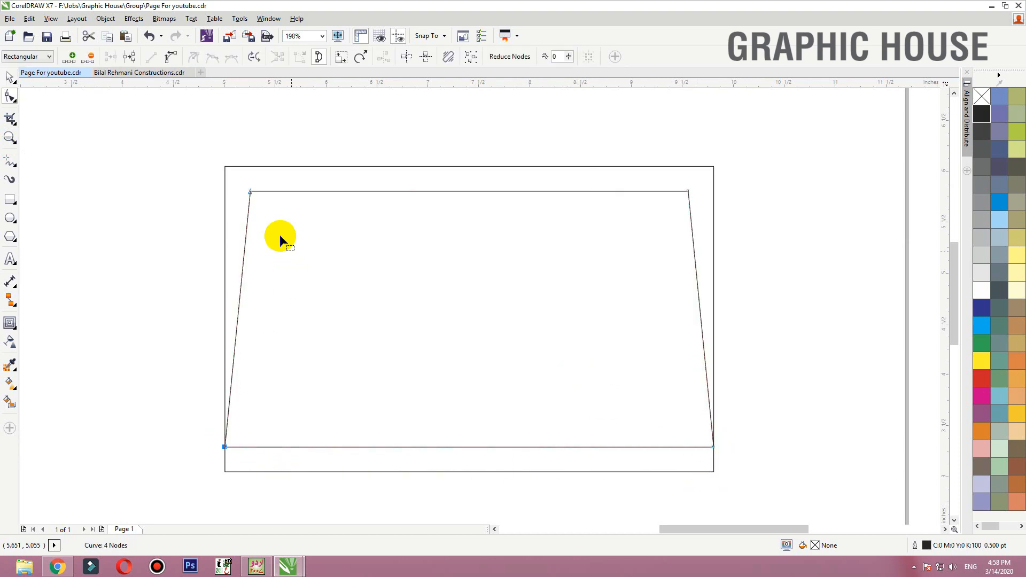
key(space)
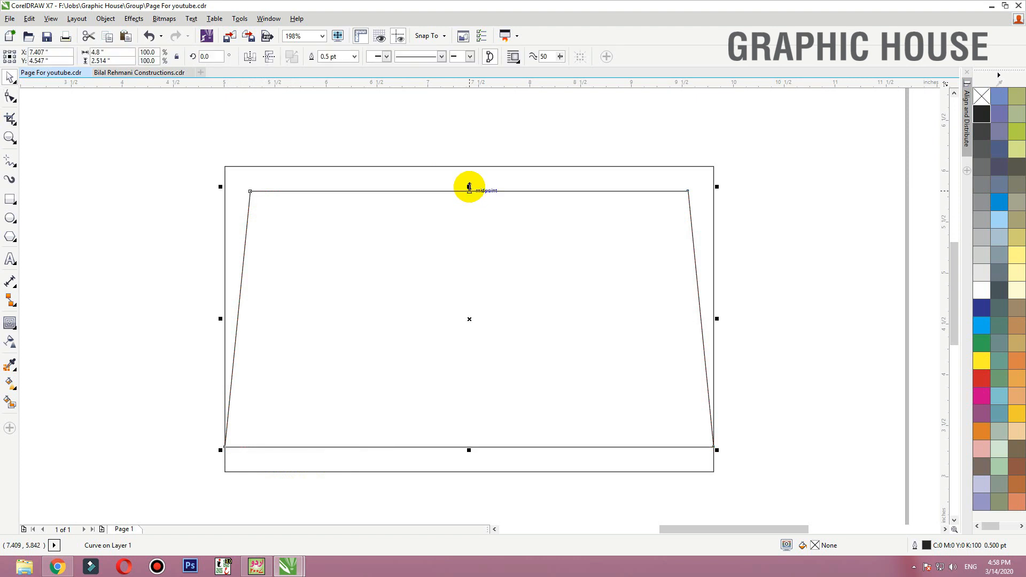
Step: Narrow the trapezoid evenly on both sides to about 4.66 inches wide
drag(470, 189, 475, 163)
key(ctrl+z)
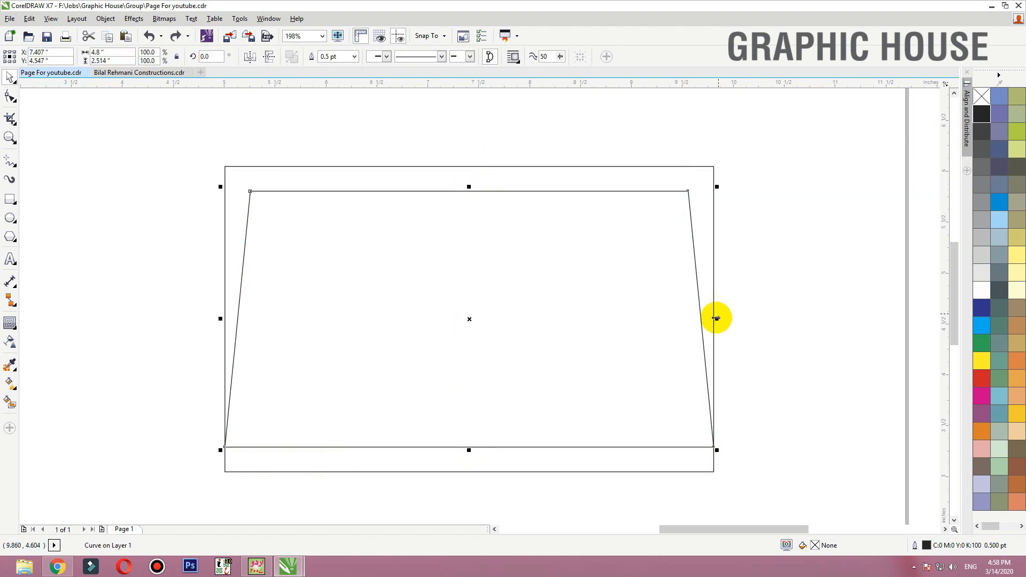
drag(714, 321, 709, 320)
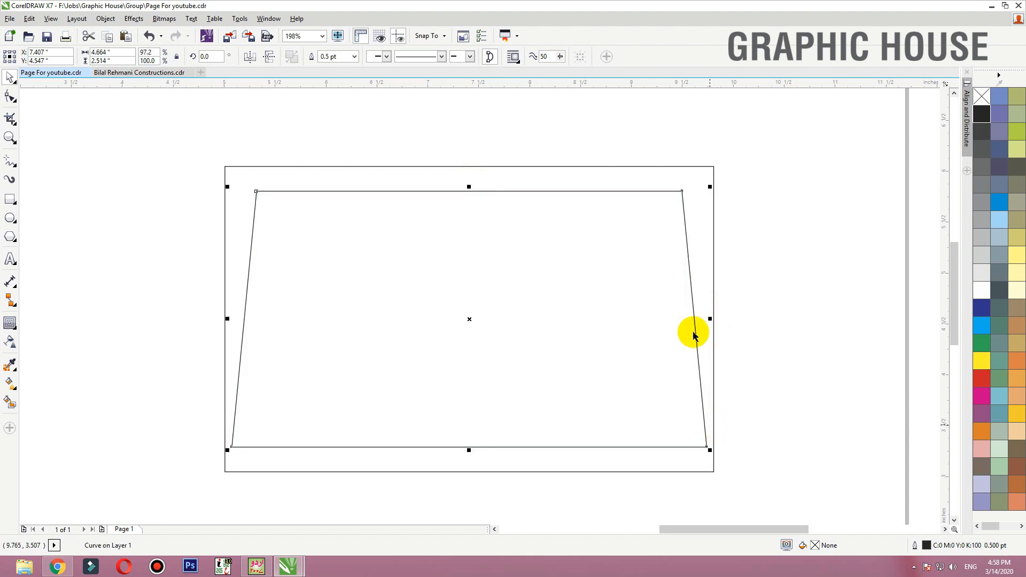
Step: Fill the outer rectangle with light blue (C40 M0 Y0 K0) and remove its outline
shift+click(715, 297)
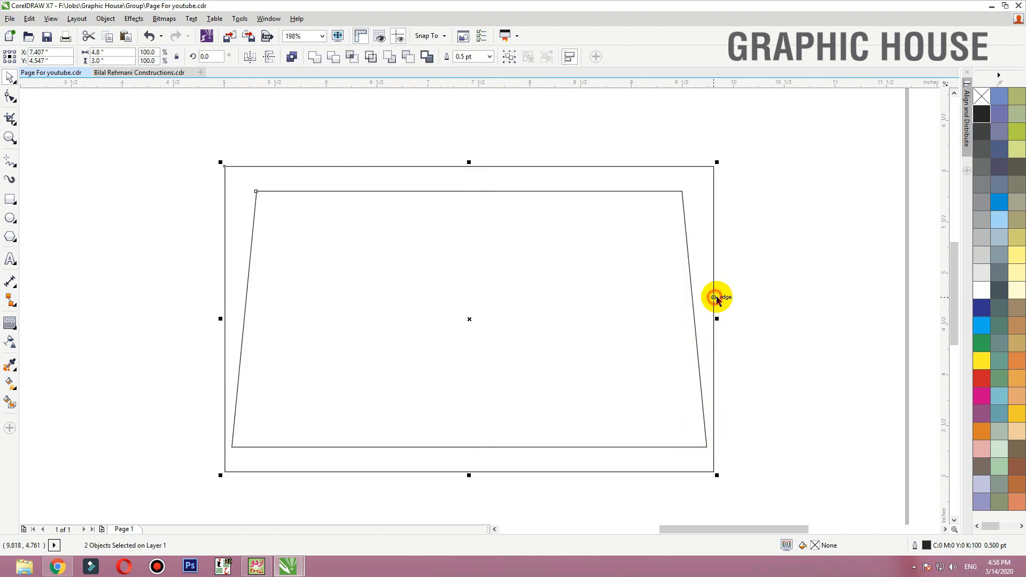
click(751, 271)
click(714, 247)
click(999, 223)
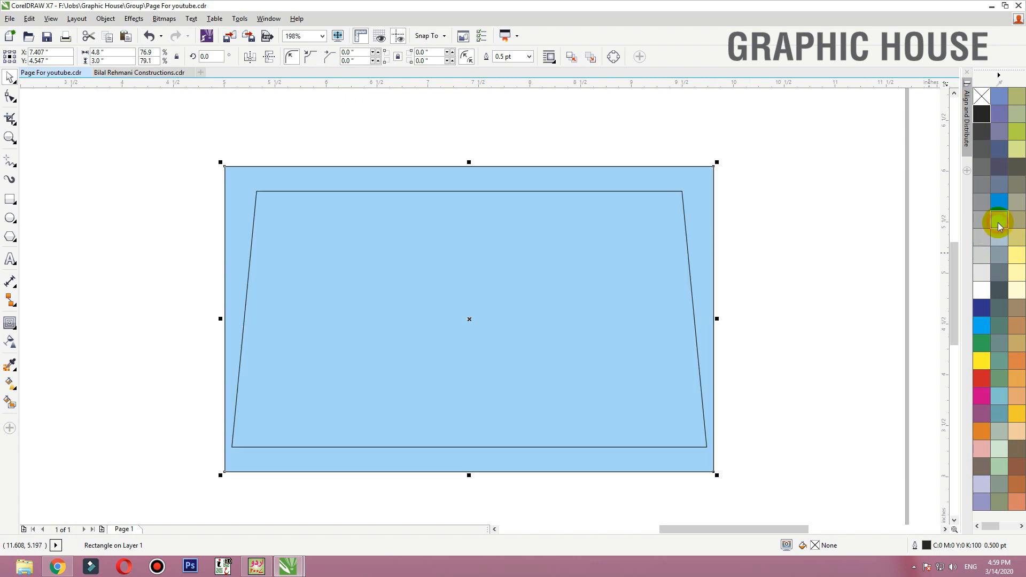
click(825, 183)
key(F4)
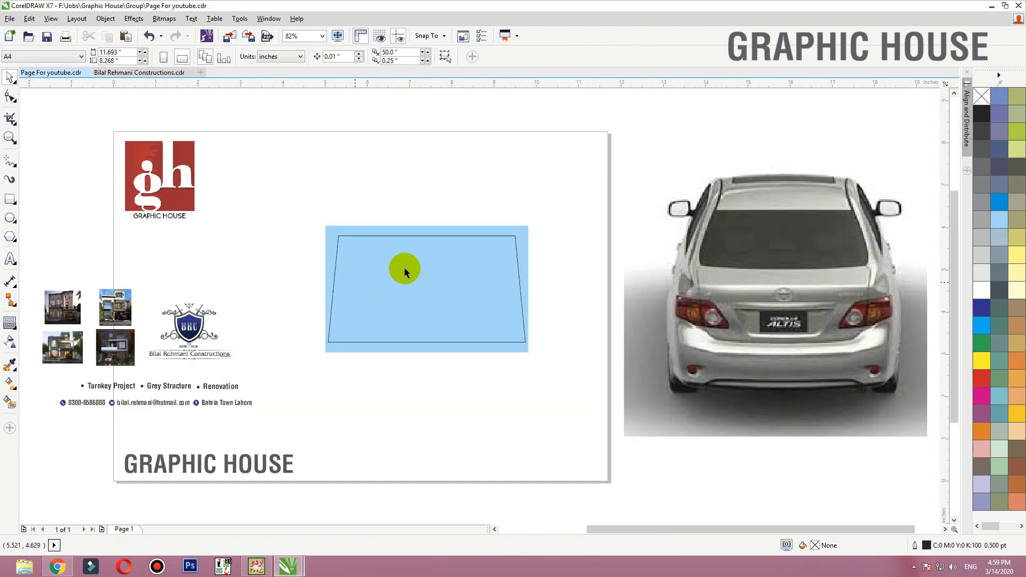
Step: Move the car photo closer to the light blue rectangle, overlapping the page edge
click(518, 274)
click(638, 293)
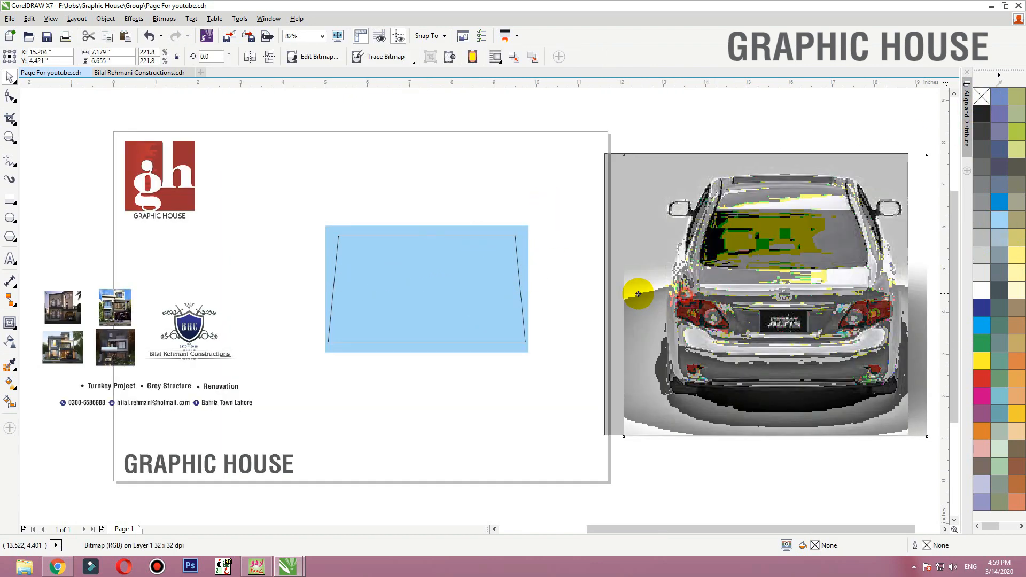
drag(638, 294, 597, 283)
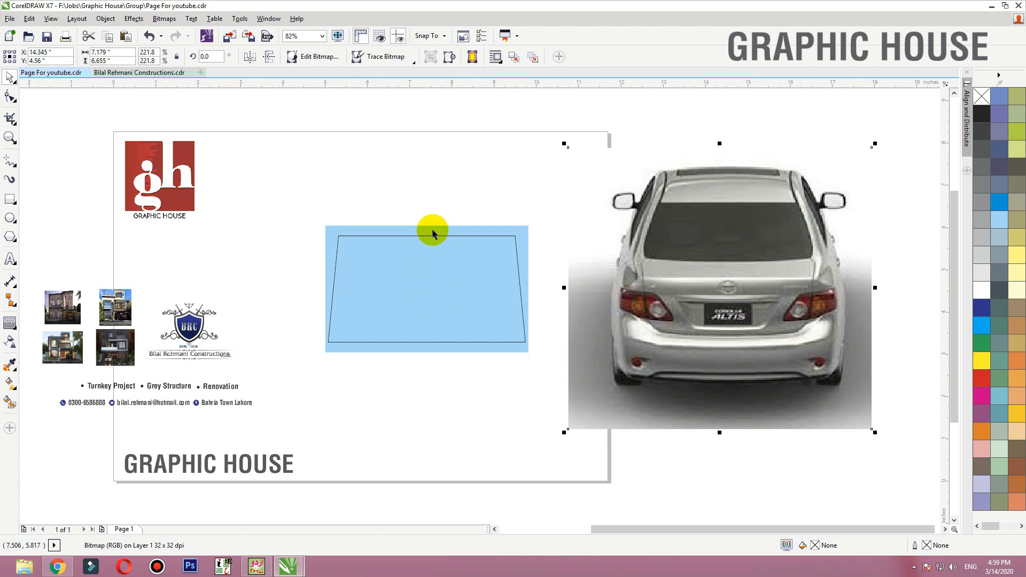
drag(433, 234, 305, 167)
key(ctrl+z)
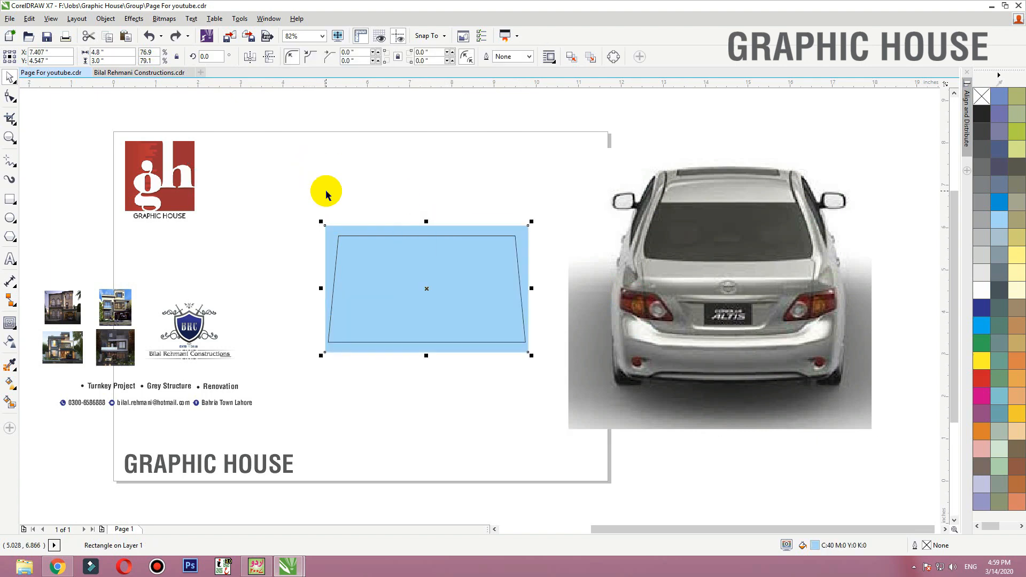
click(270, 227)
Step: Move the BRC logo group onto the middle of the trapezoid
click(182, 357)
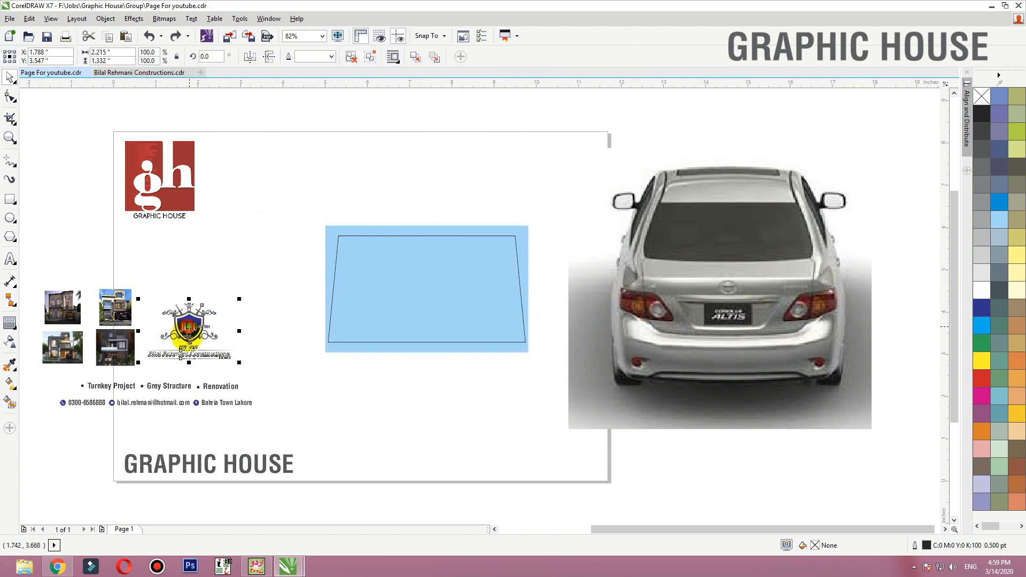
drag(188, 329, 428, 283)
click(531, 166)
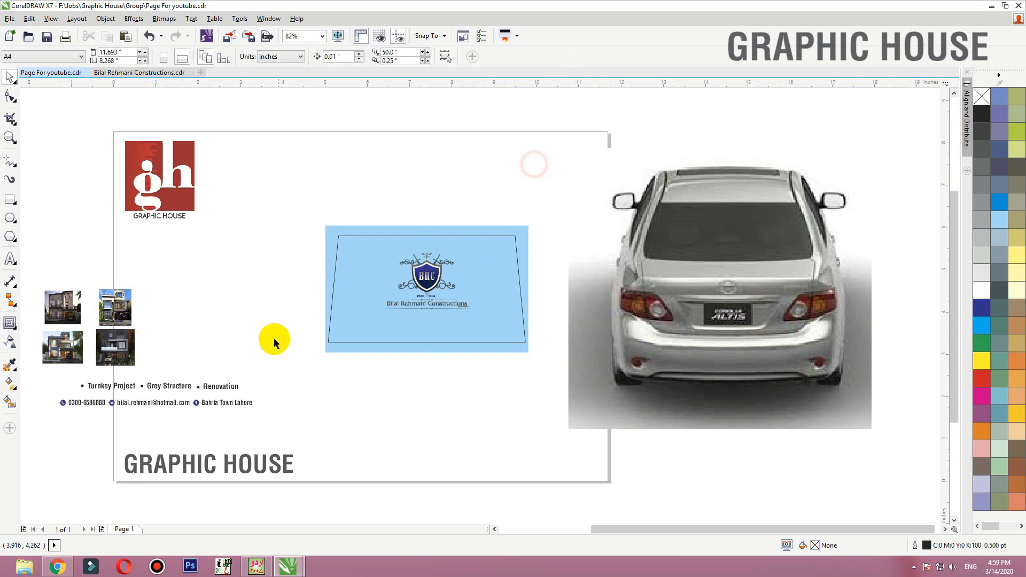
Step: Move the services line and the contact line together to just below the light blue rectangle
drag(297, 374, 32, 444)
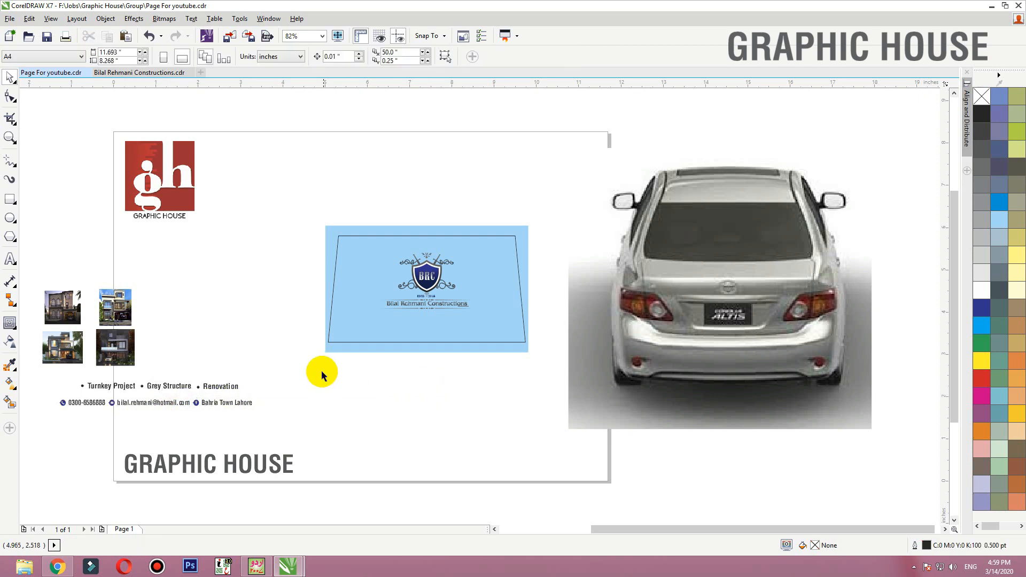
scroll(320, 370, left, 1)
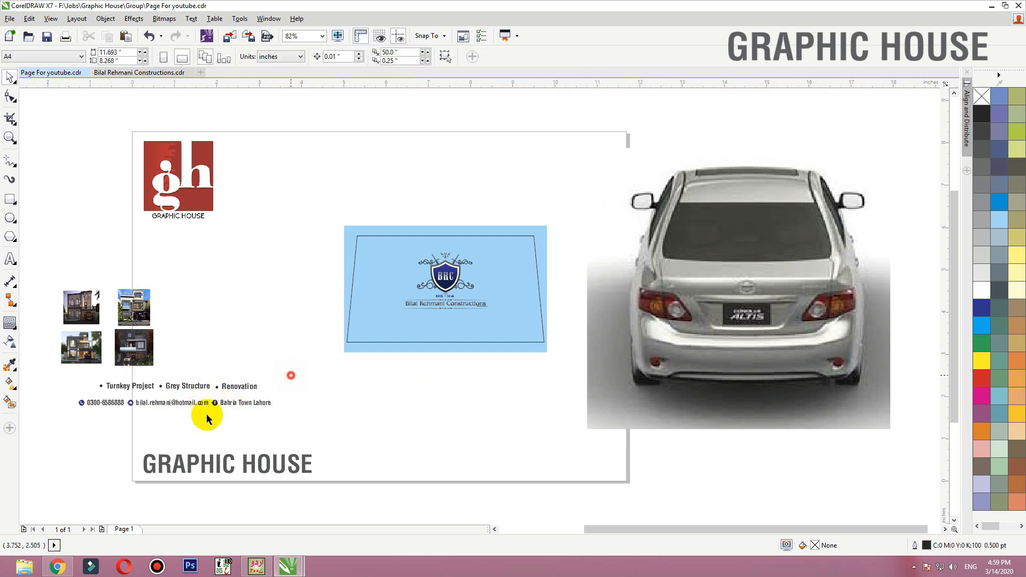
scroll(270, 393, left, 1)
drag(262, 402, 527, 377)
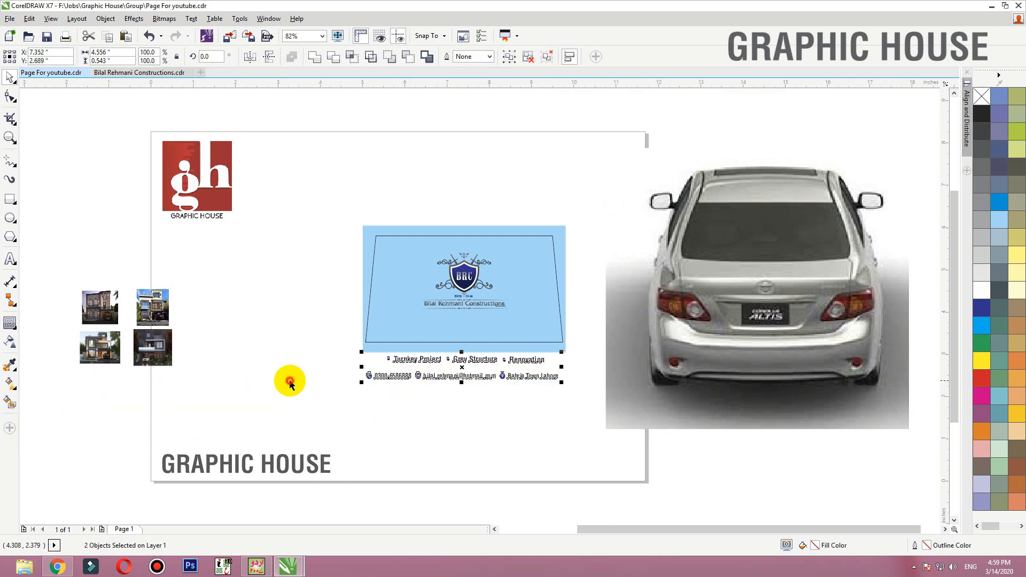
Step: Move the four house photos next to the light blue rectangle, keeping their two-by-two arrangement
click(107, 305)
scroll(207, 279, left, 1)
drag(88, 280, 201, 374)
drag(171, 334, 354, 277)
drag(275, 194, 647, 414)
key(shift+F2)
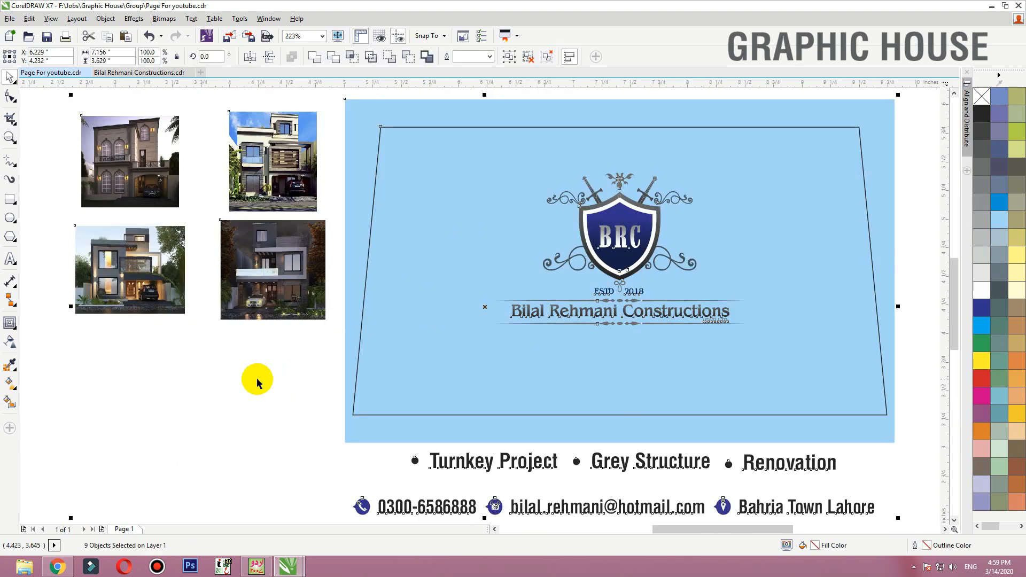
click(232, 380)
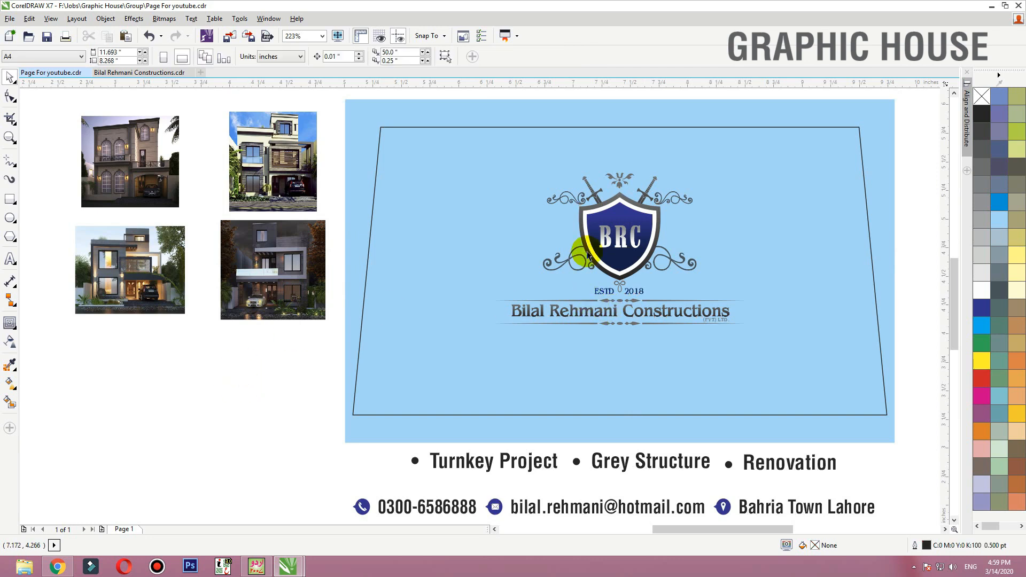
Step: Give the light blue rectangle a black hairline outline and check its size against the trapezoid and the car's rear window
click(674, 198)
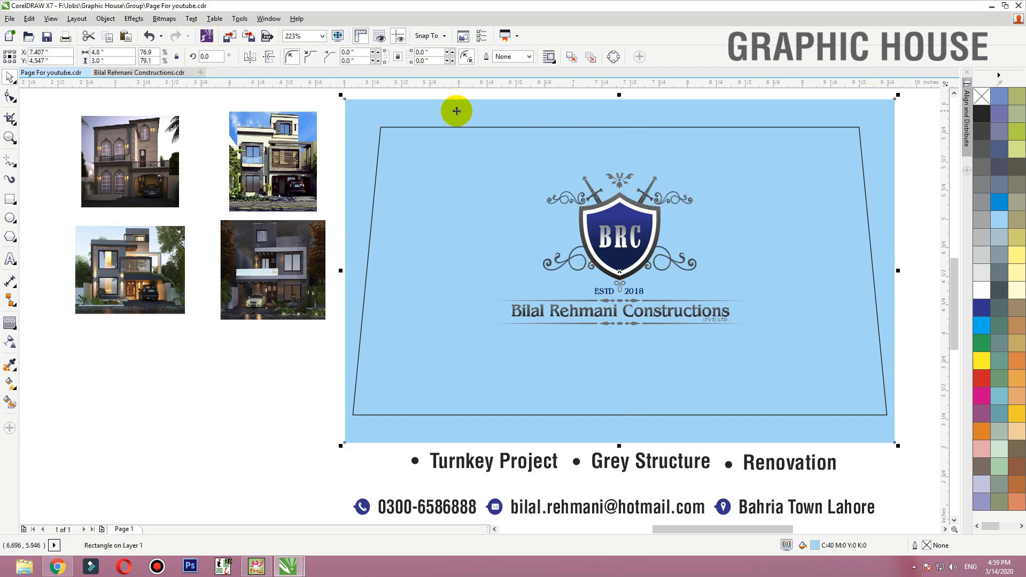
right_click(982, 114)
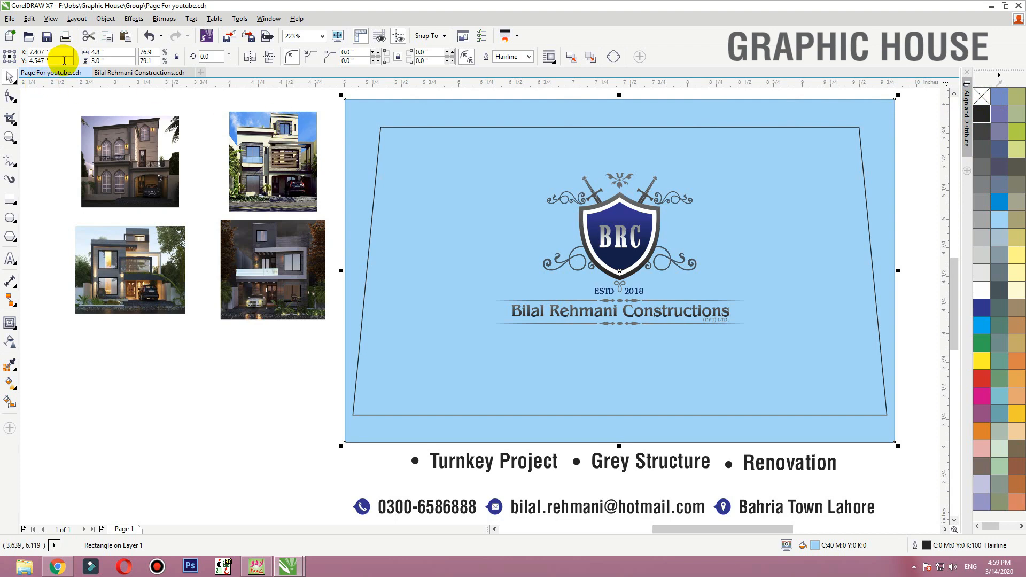
click(92, 60)
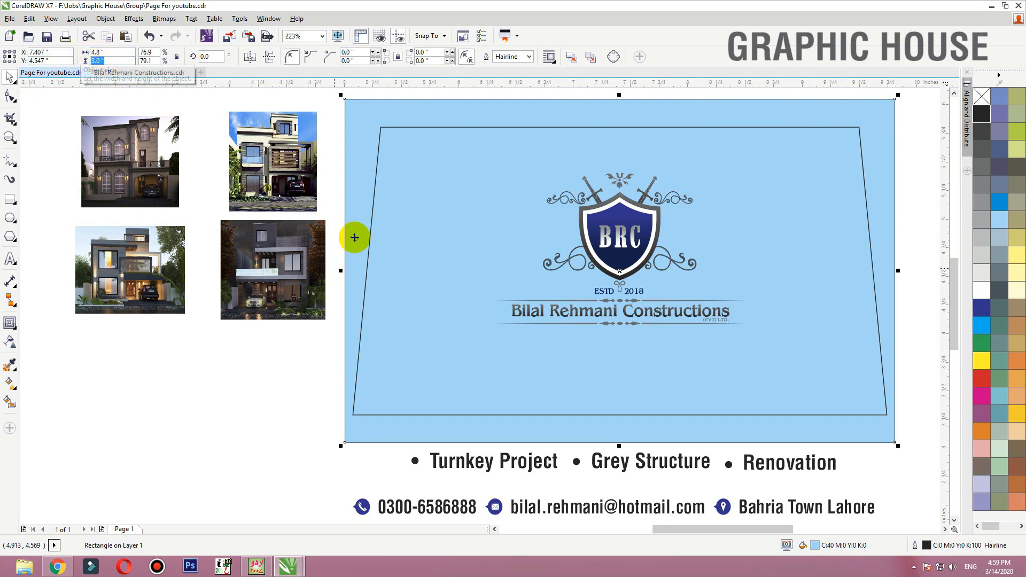
click(380, 147)
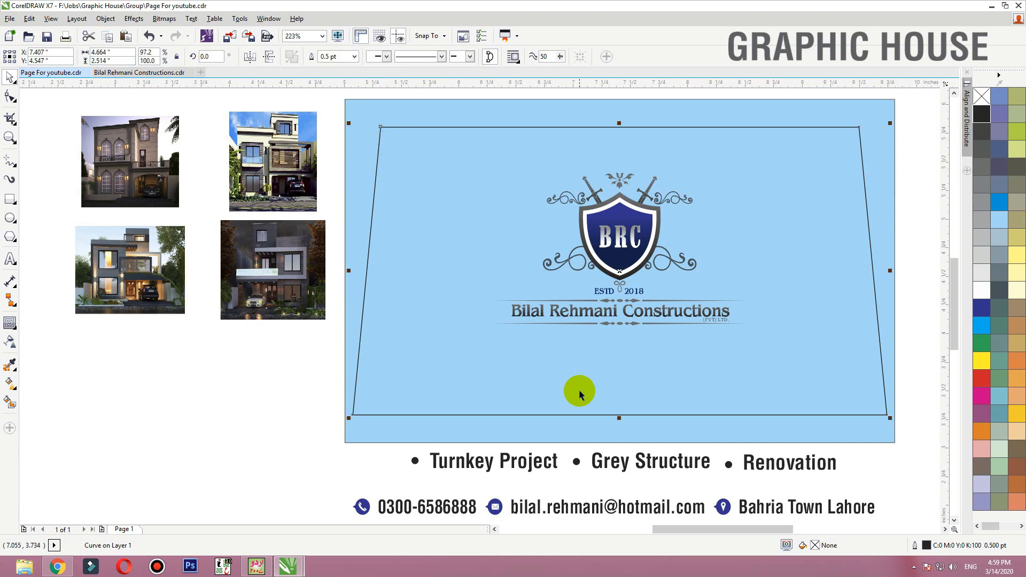
scroll(188, 408, down, 2)
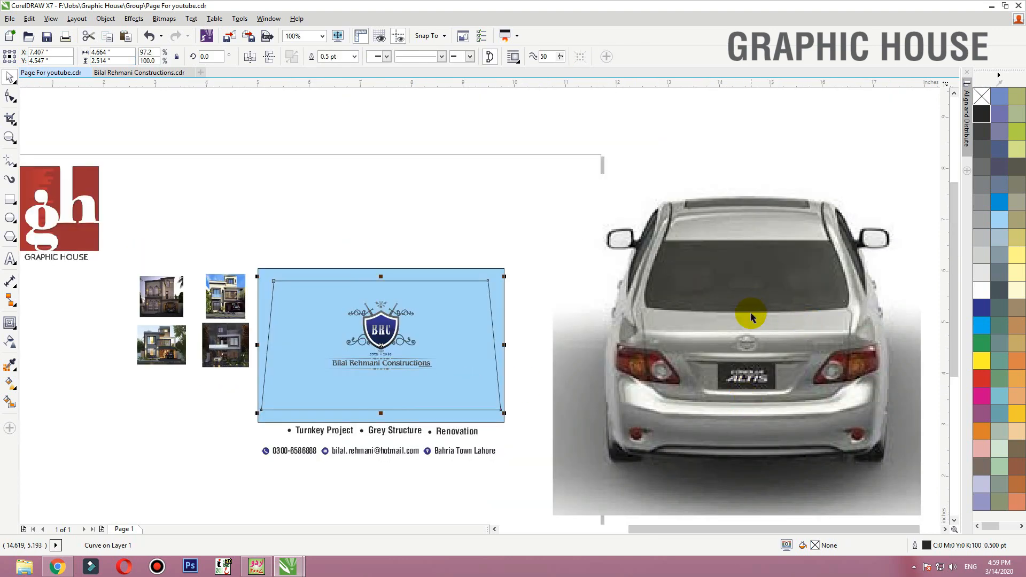
click(498, 422)
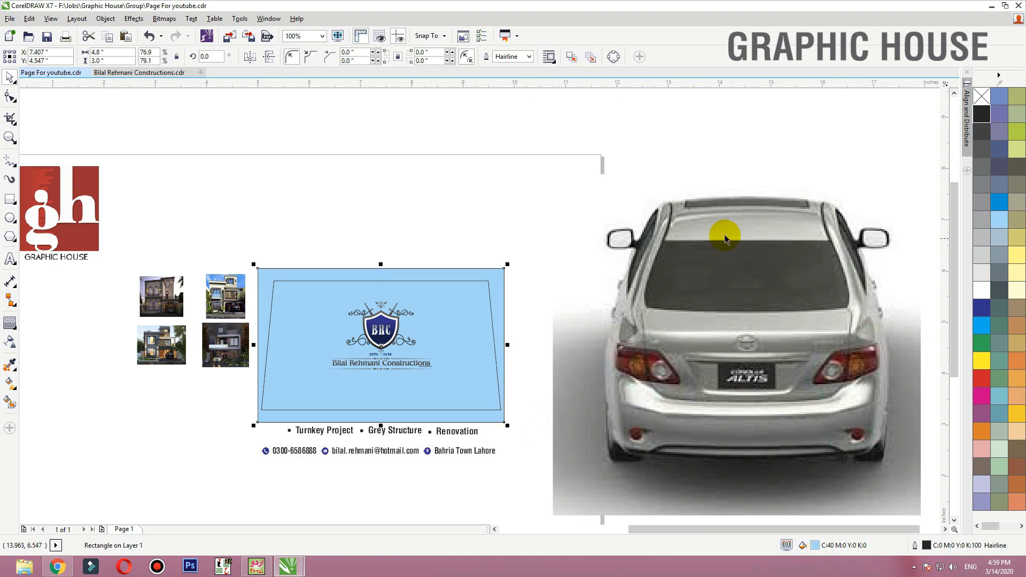
click(453, 234)
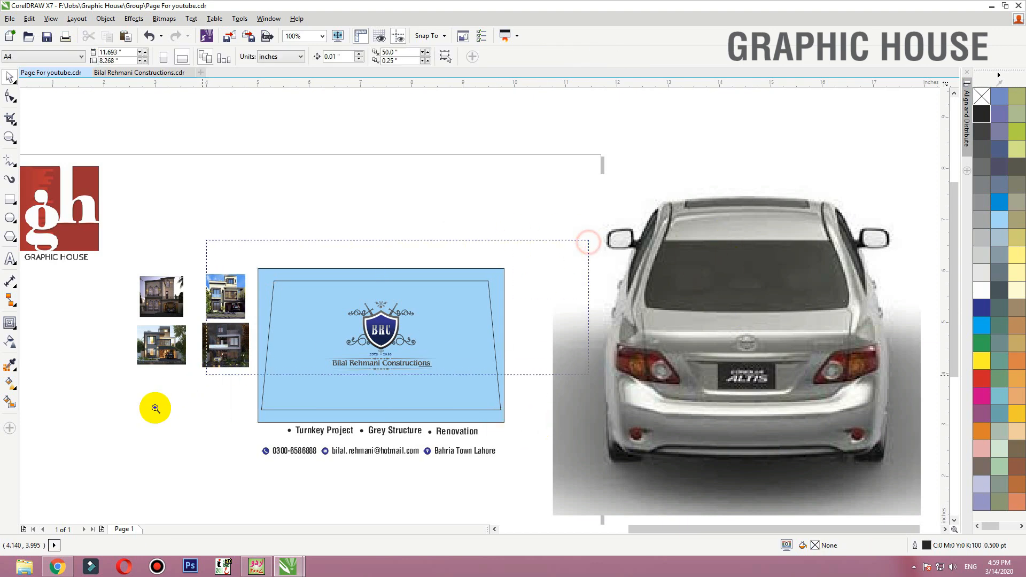
Step: Enlarge the BRC logo to about 2.83 inches wide and centre it horizontally in the upper part of the trapezoid
scroll(240, 366, up, 2)
click(557, 310)
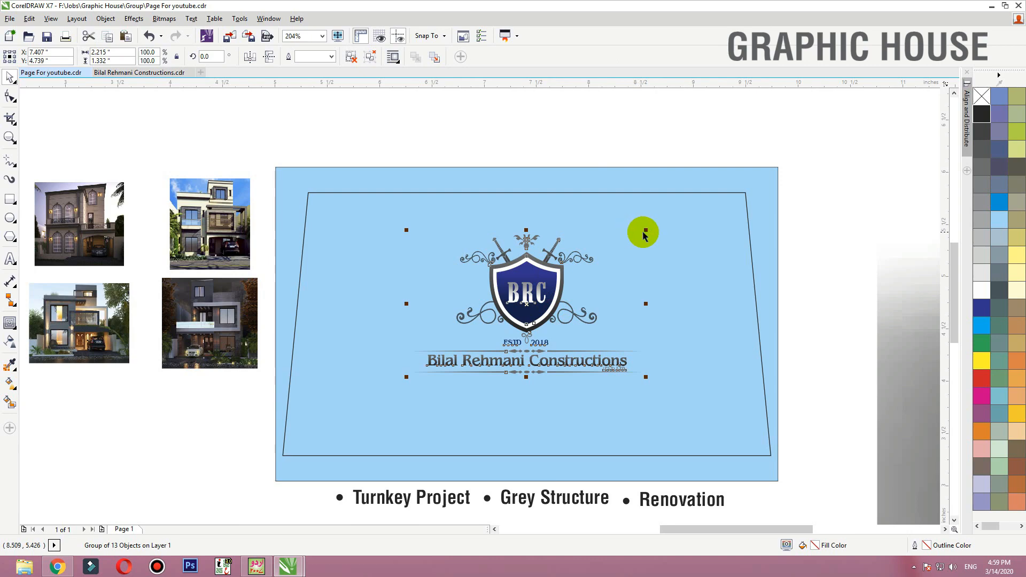
drag(645, 230, 676, 212)
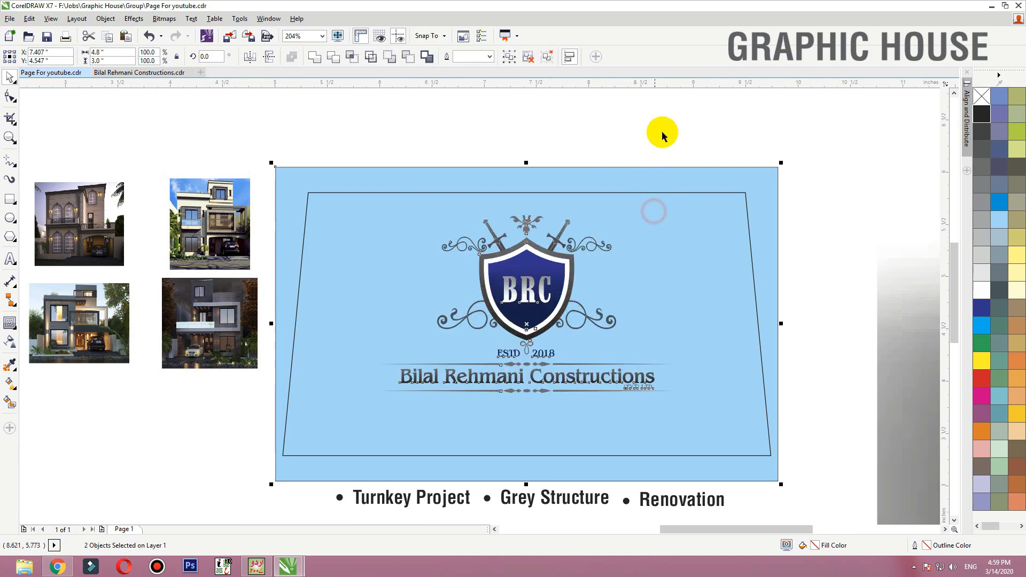
click(641, 134)
drag(530, 272, 529, 266)
click(586, 114)
Step: Place the services line under the logo and the contact line beneath it inside the trapezoid, both centred horizontally on the light blue rectangle
drag(518, 497, 522, 405)
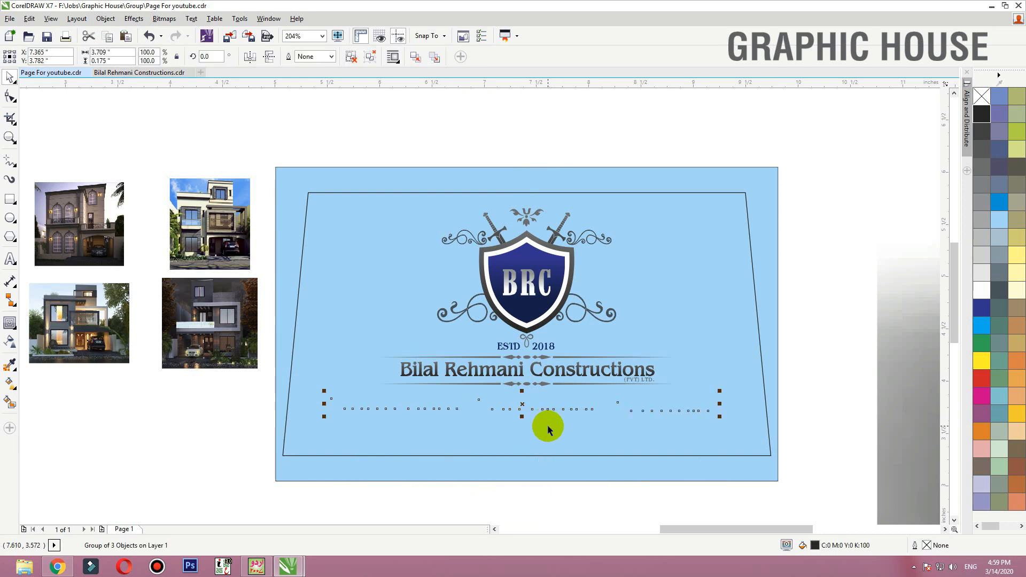
click(548, 425)
scroll(717, 337, down, 3)
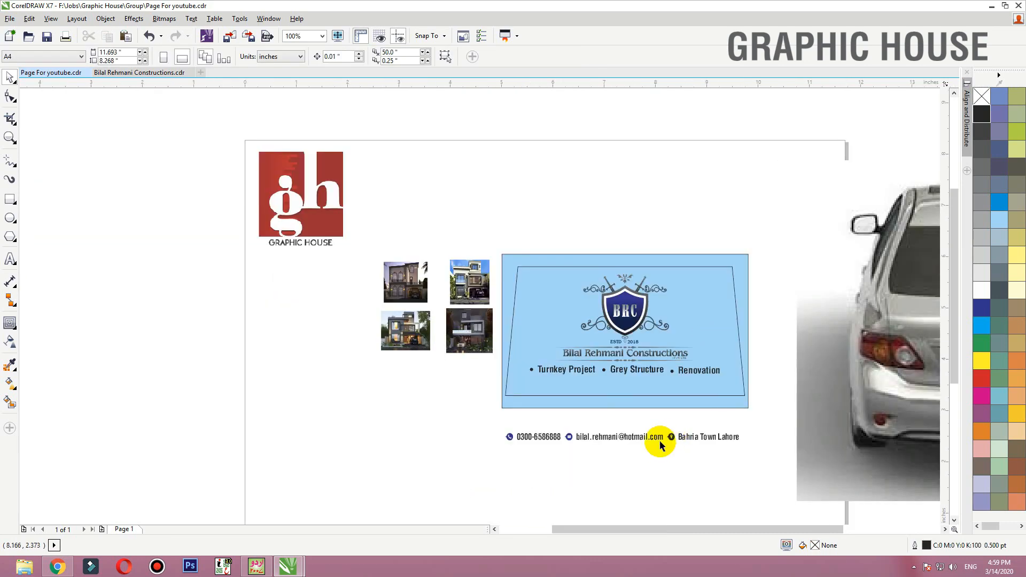
drag(662, 439, 658, 390)
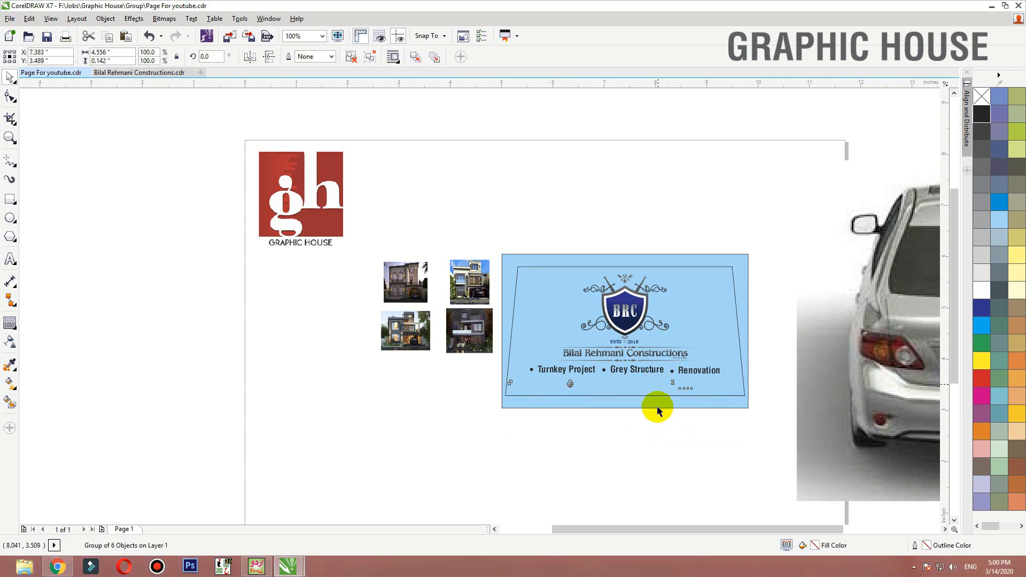
click(657, 407)
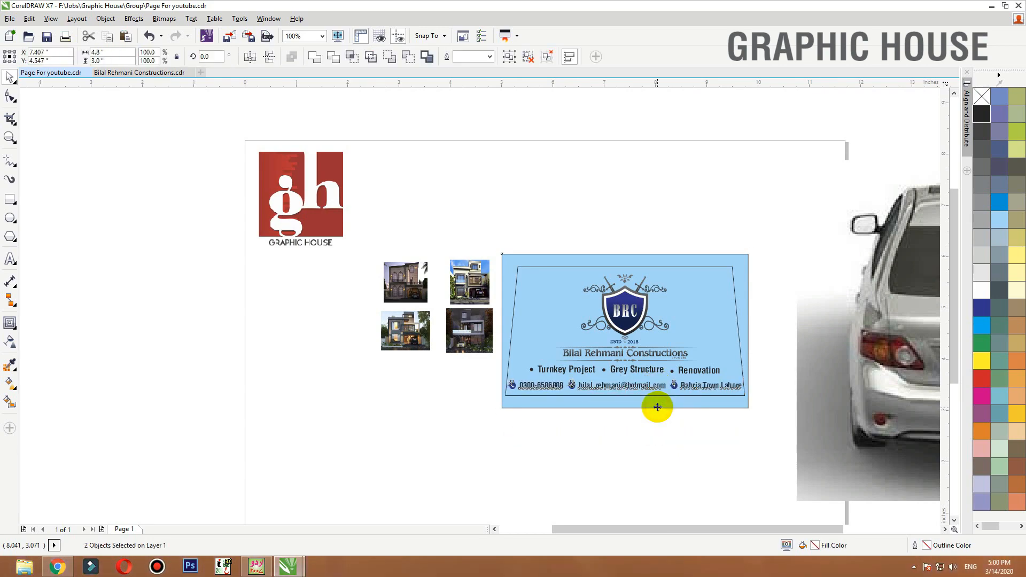
Step: Remove the light blue rectangle's outline and draw a full-width strip, 4.8 by about 0.32 inches, around the services line
key(shift+F2)
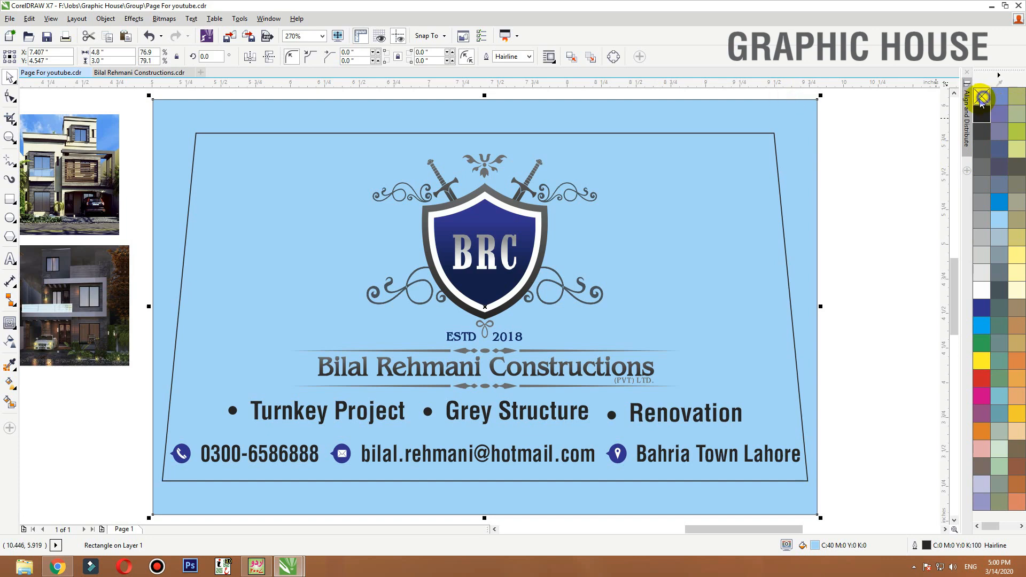
click(897, 152)
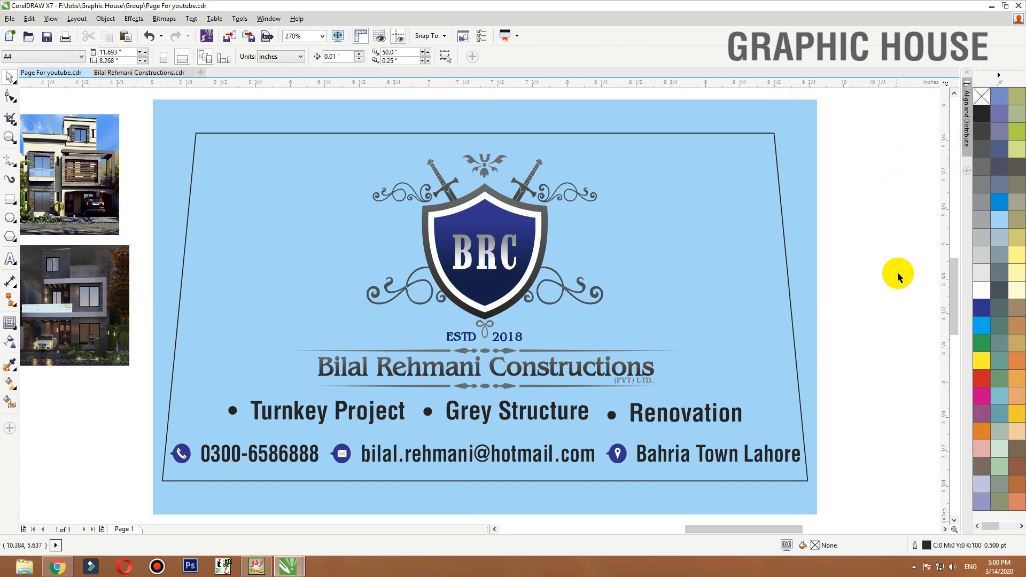
click(10, 199)
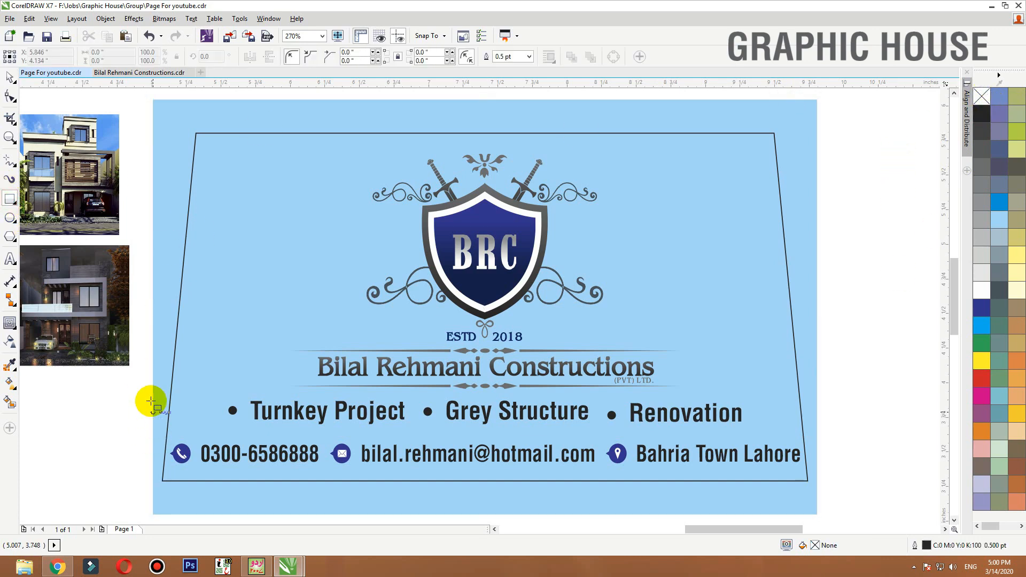
drag(153, 387, 817, 432)
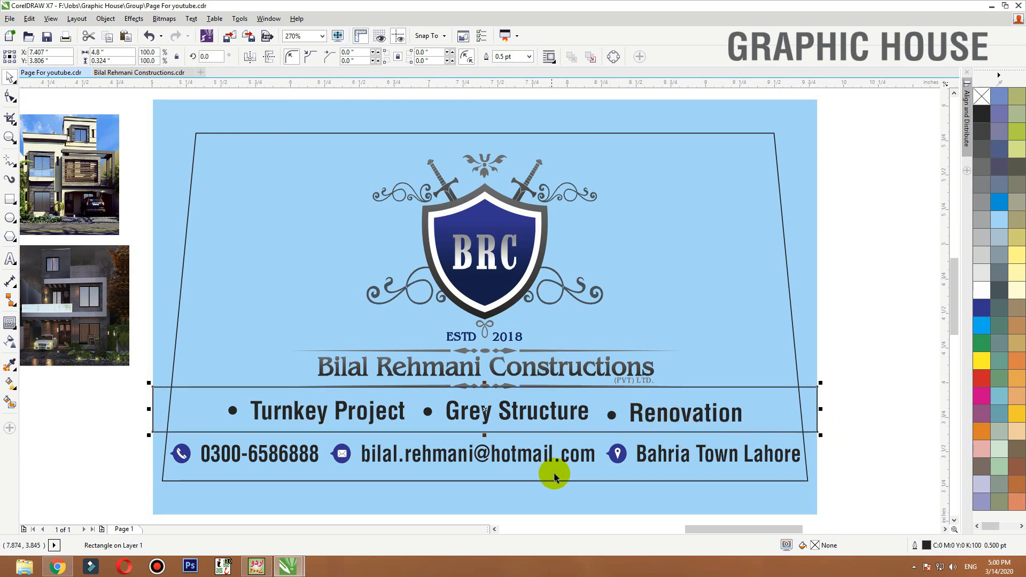
Step: Place a copy of the BRC logo outside the artwork below the house photos and ungroup it
click(482, 293)
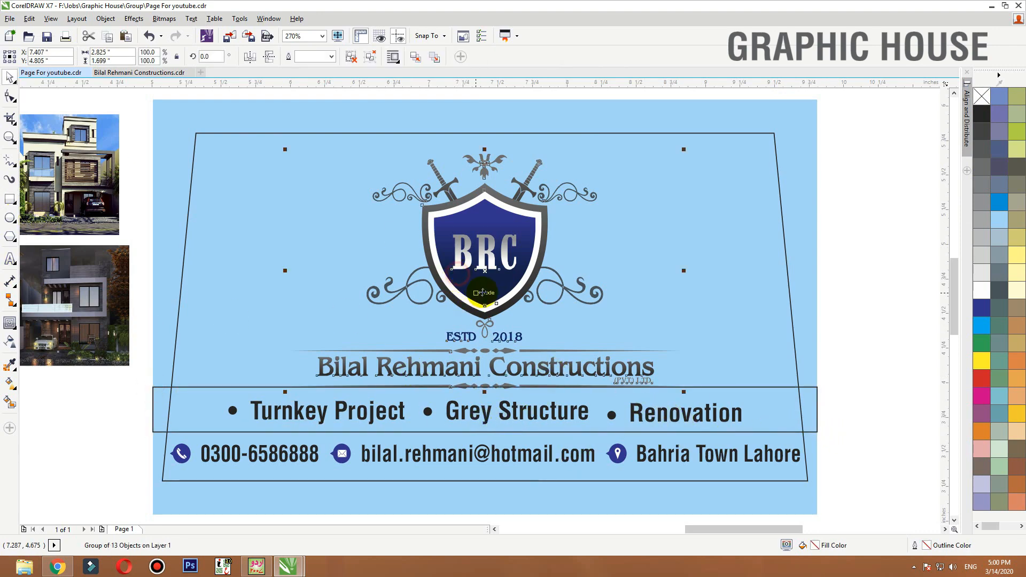
scroll(500, 236, down, 2)
drag(496, 240, 291, 355)
right_click(290, 356)
drag(161, 290, 629, 447)
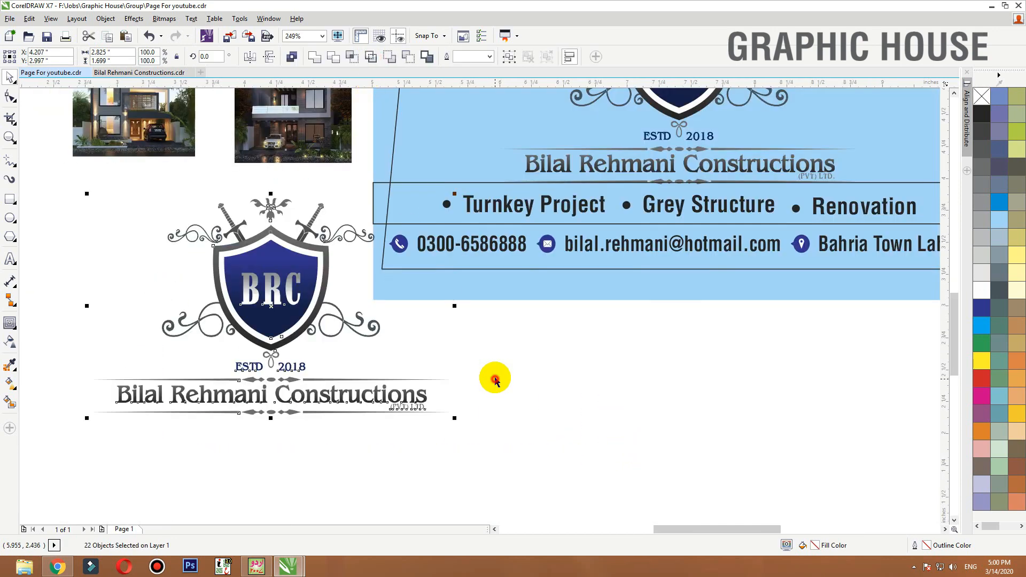
Step: Copy the outline pen, outline color and fill from the copied logo's blue shield to the strip around the services line
click(396, 182)
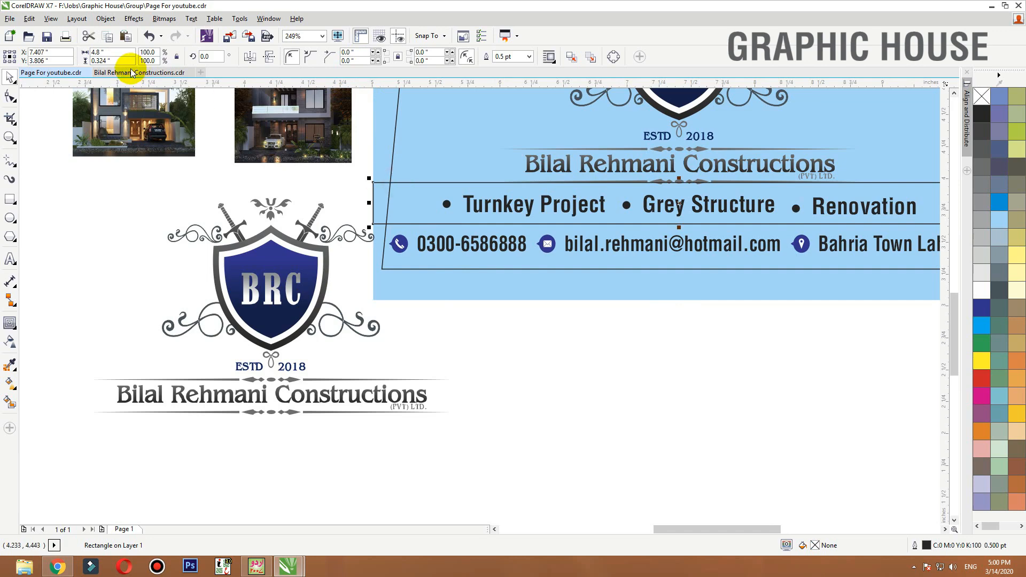
click(30, 19)
click(56, 220)
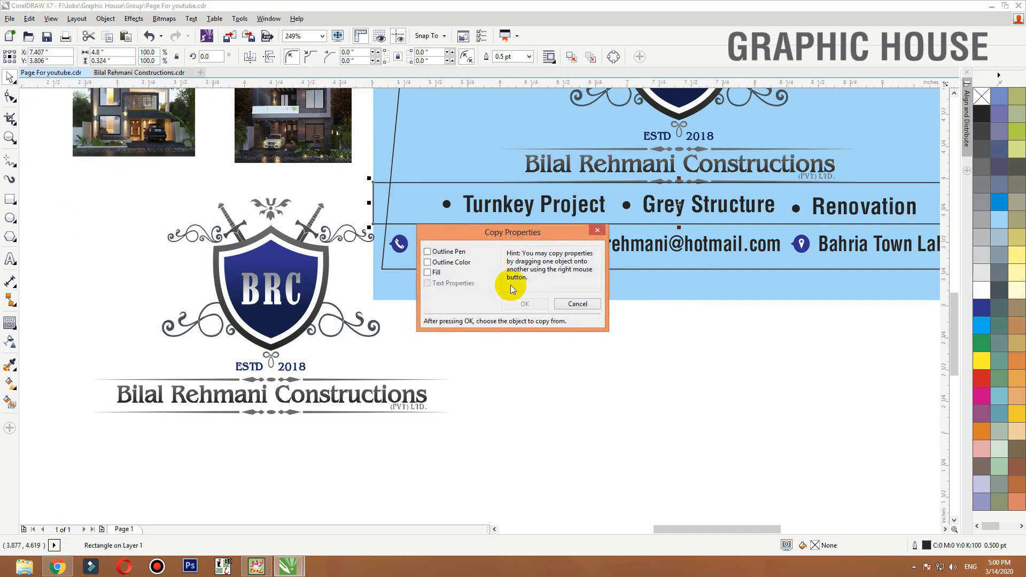
click(525, 304)
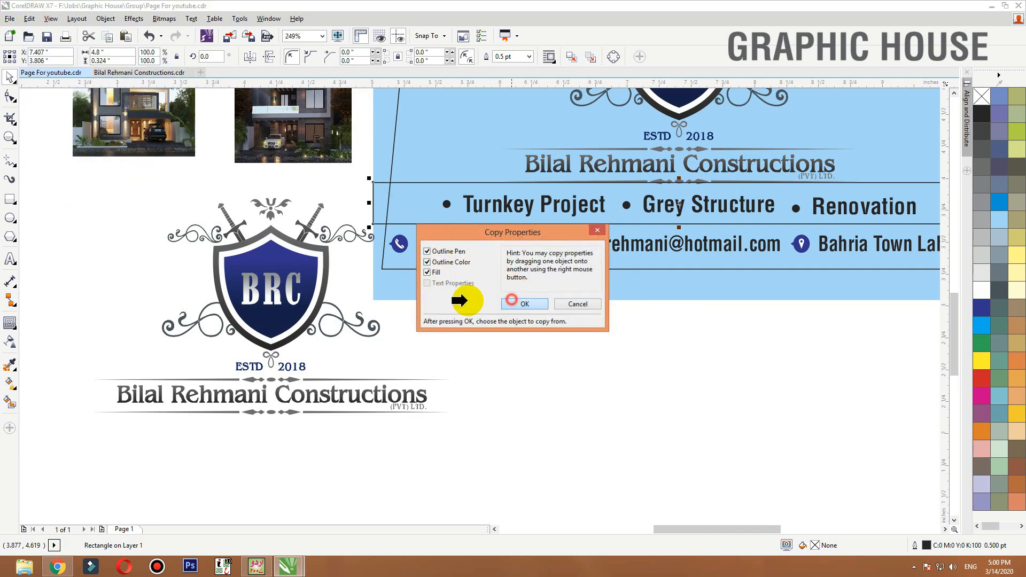
click(304, 258)
Step: Nudge the blue gradient strip down 0.03 inches, away from the logo
scroll(435, 316, down, 2)
drag(208, 188, 769, 351)
key(Down)
key(Down)
key(Down)
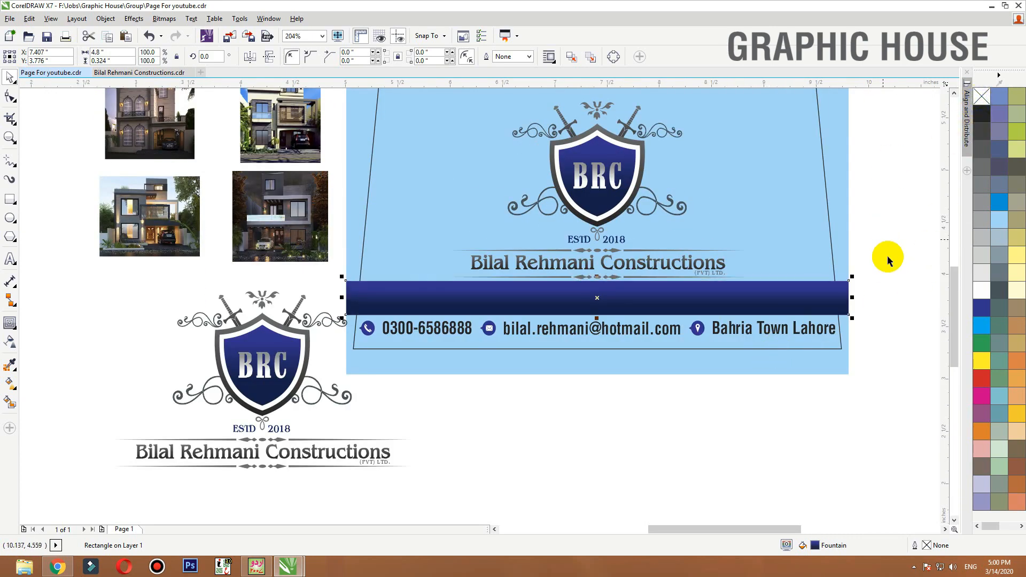
Step: Fill the services text on the blue strip with white (C0 M0 Y0 K0)
drag(895, 273, 351, 319)
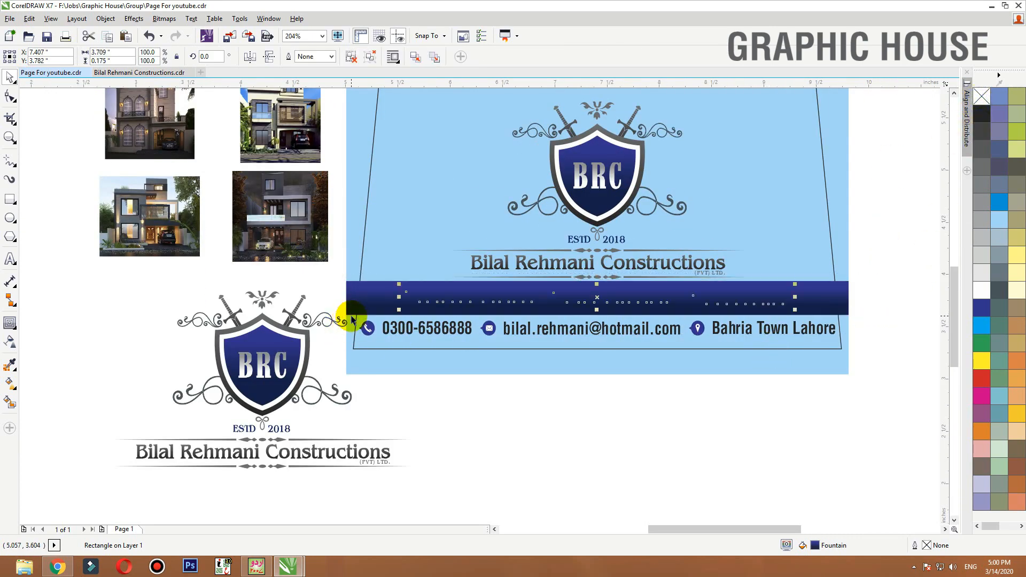
click(986, 286)
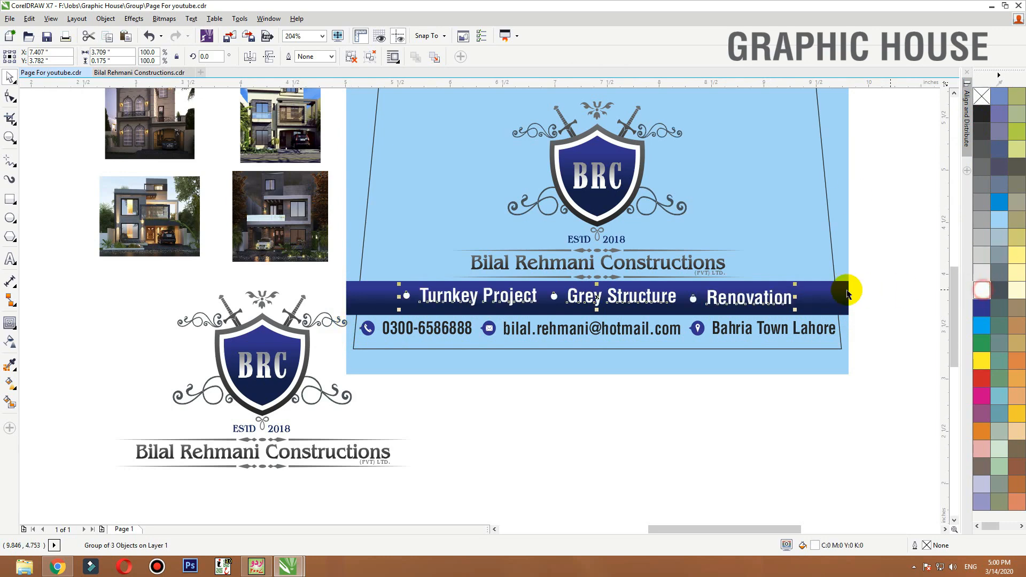
click(642, 388)
Step: Group the pieces of the copied BRC logo and move it farther from the light blue rectangle
click(283, 380)
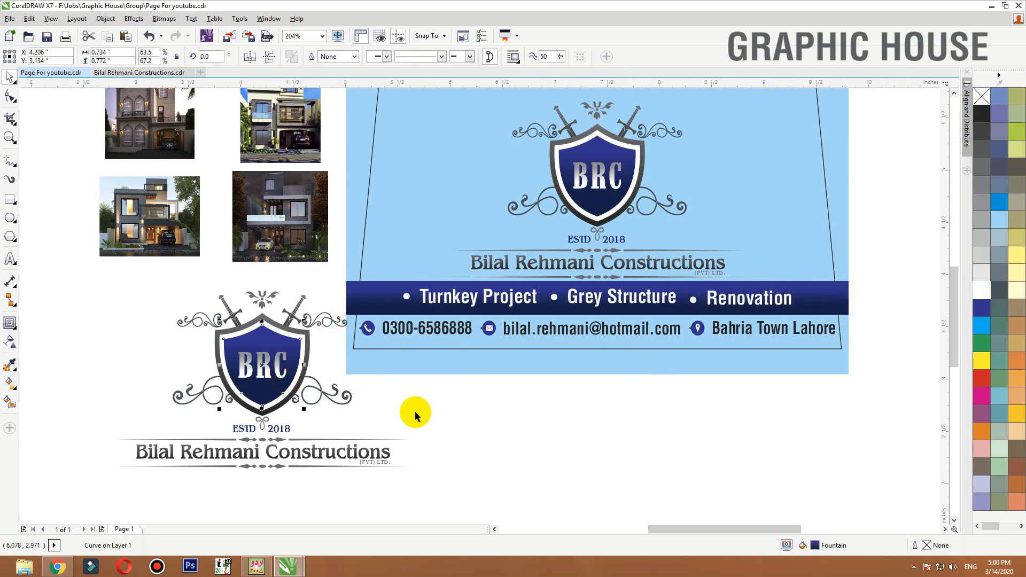
key(F3)
drag(320, 405, 320, 405)
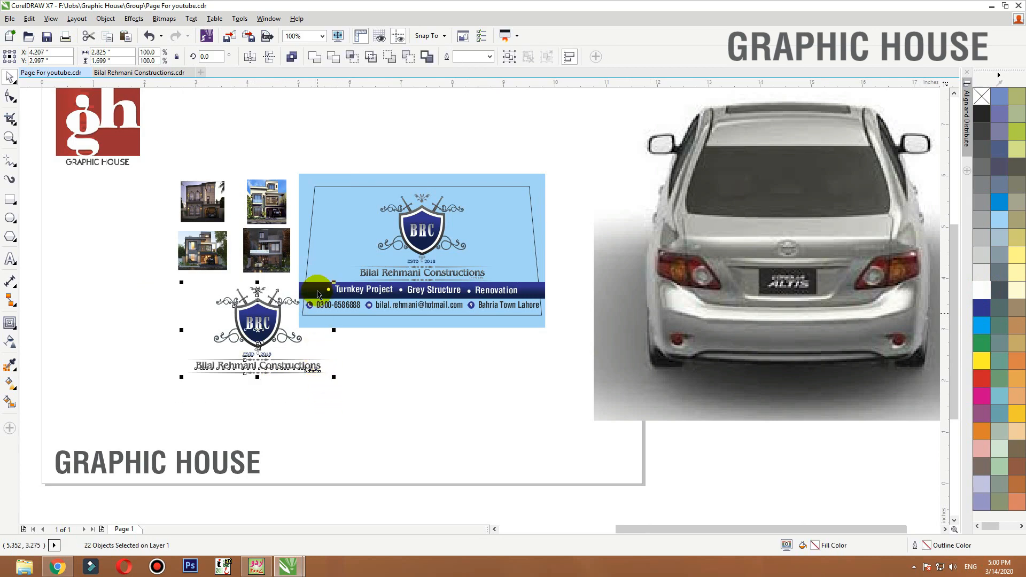
key(ctrl+g)
drag(335, 284, 257, 309)
drag(236, 331, 196, 319)
Step: Nudge the contact line down 0.03 inches, away from the blue strip
key(F2)
drag(216, 262, 550, 353)
click(572, 302)
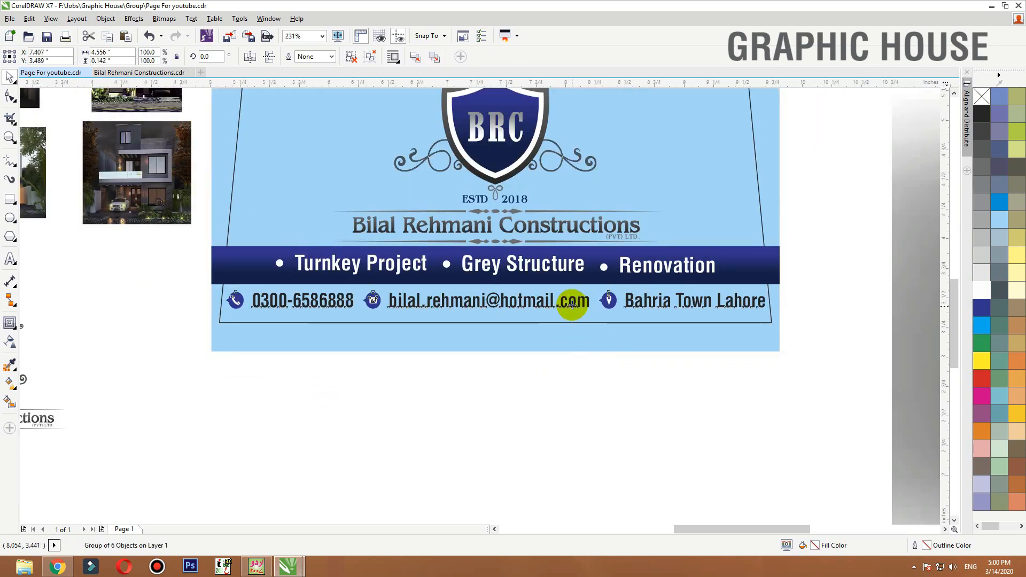
click(582, 337)
key(shift+F2)
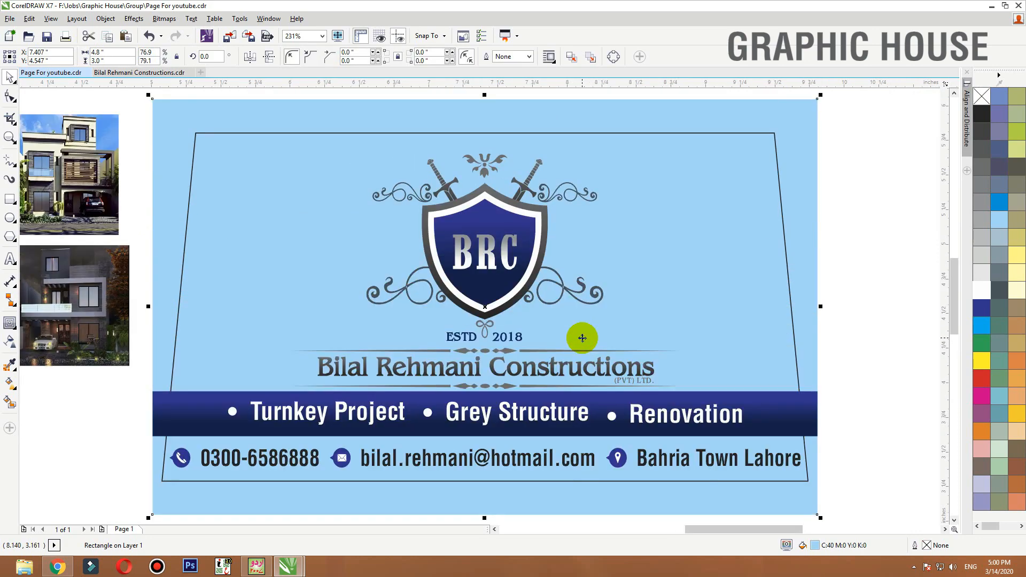
Step: Scale the contact line down about its centre to about 4.04 inches wide, keeping it inside the window outline
click(462, 469)
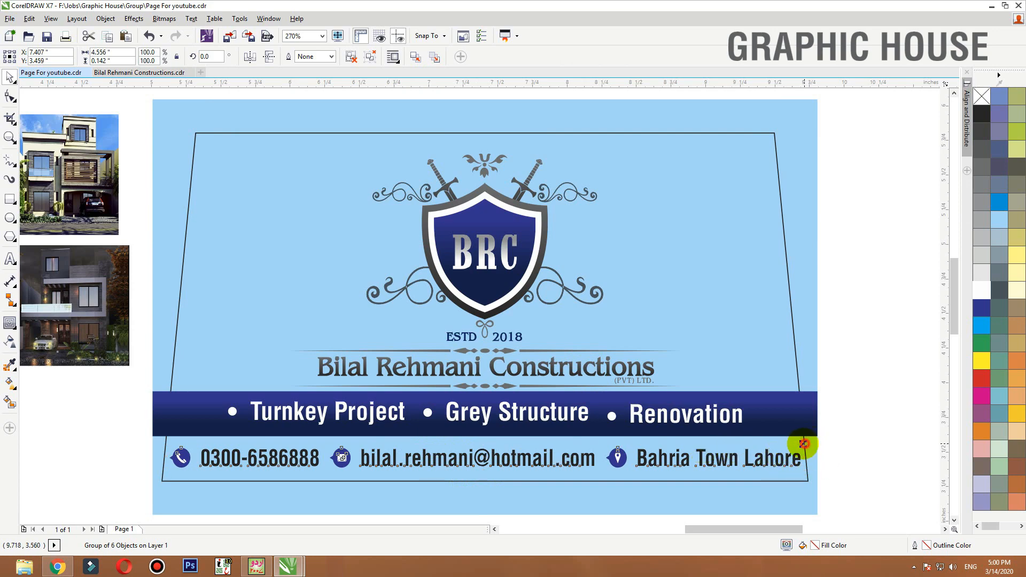
drag(804, 444, 768, 444)
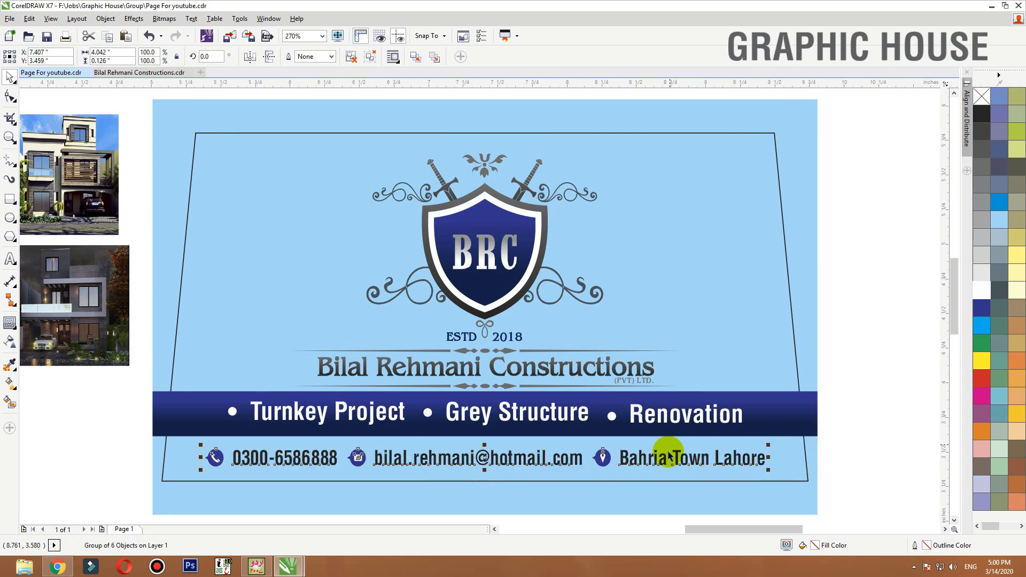
scroll(403, 420, down, 4)
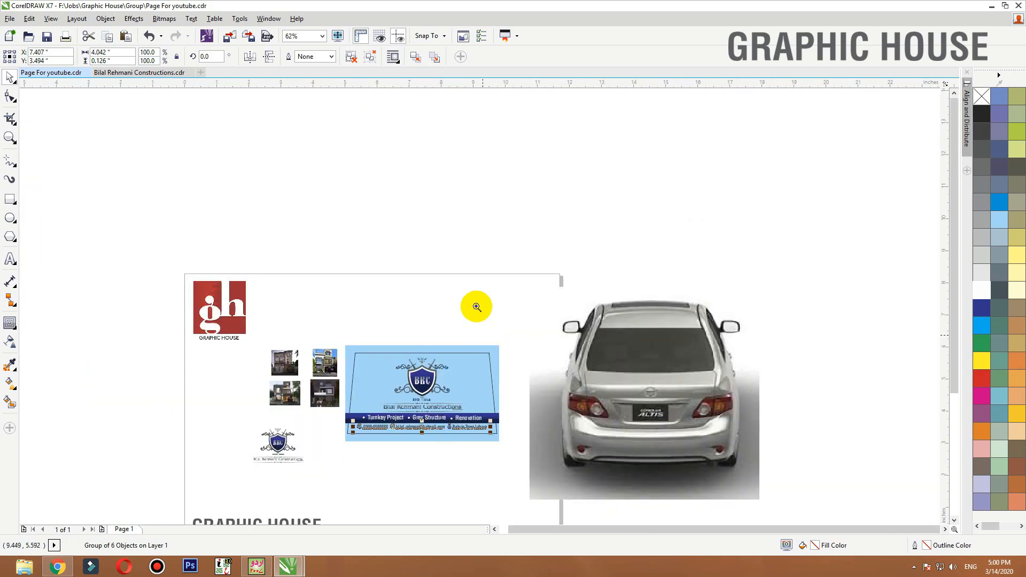
scroll(639, 383, up, 3)
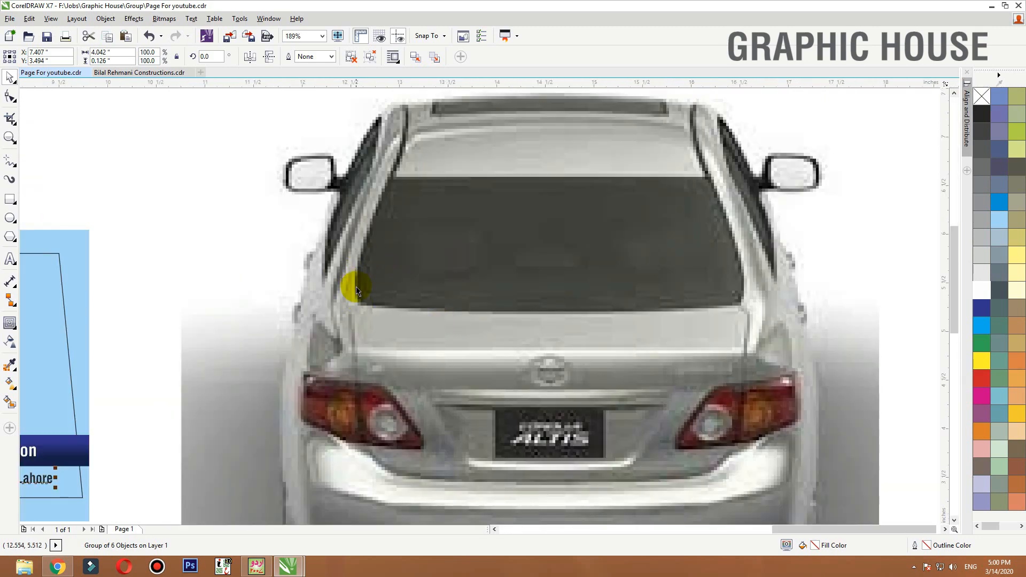
scroll(708, 313, down, 2)
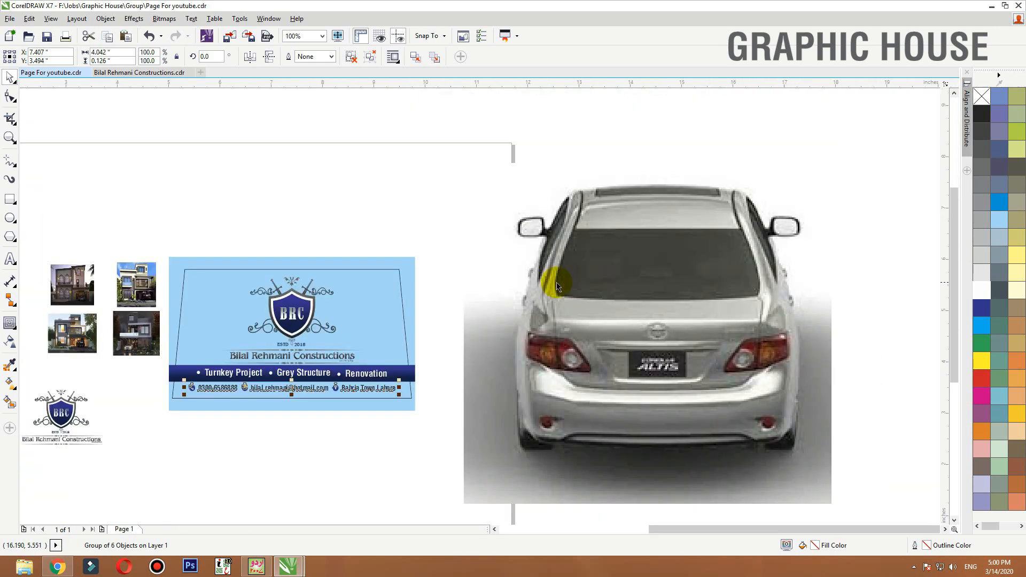
Step: Nudge the contact line down 0.03 inches, away from the blue strip
click(408, 274)
key(shift+F2)
click(432, 460)
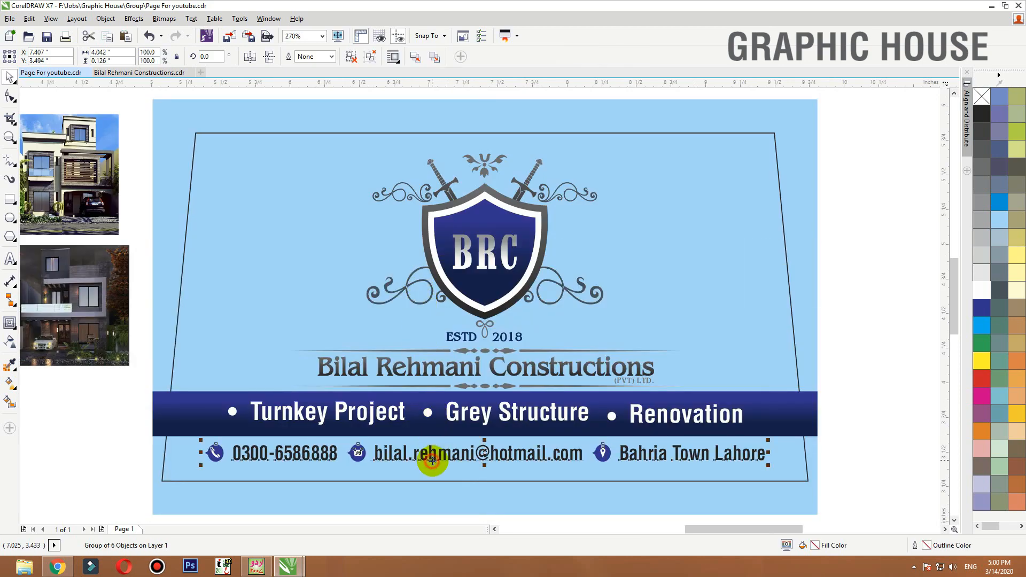
key(Down)
key(Down)
key(Down)
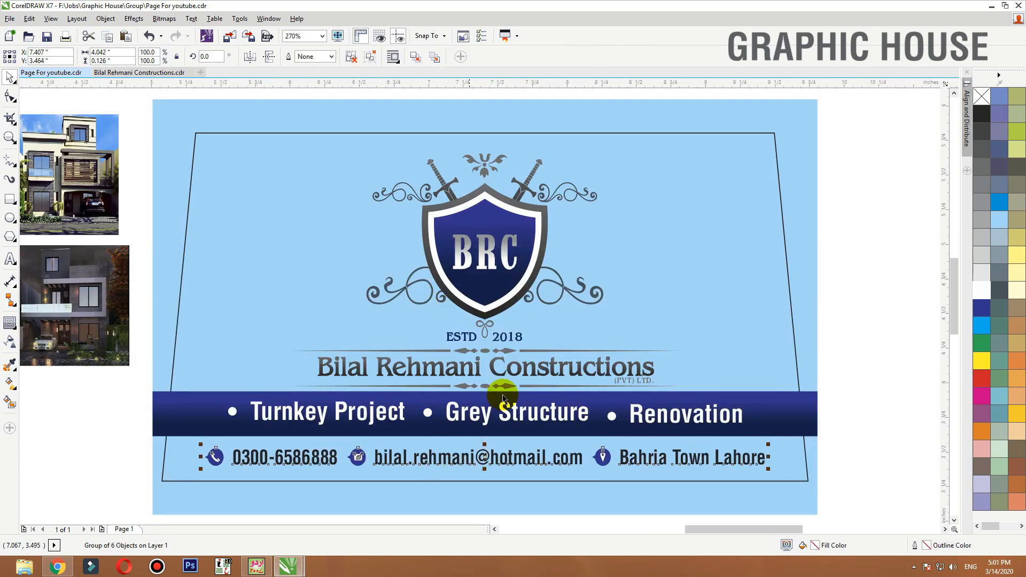
Step: Nudge the blue strip and its services text down slightly together, away from the logo
click(493, 409)
shift+click(749, 411)
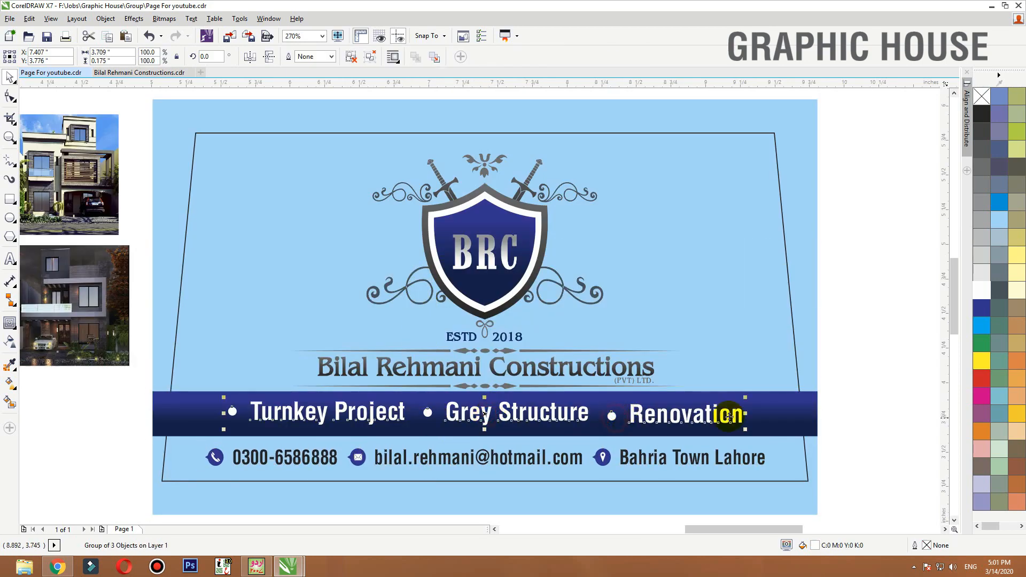
key(Down)
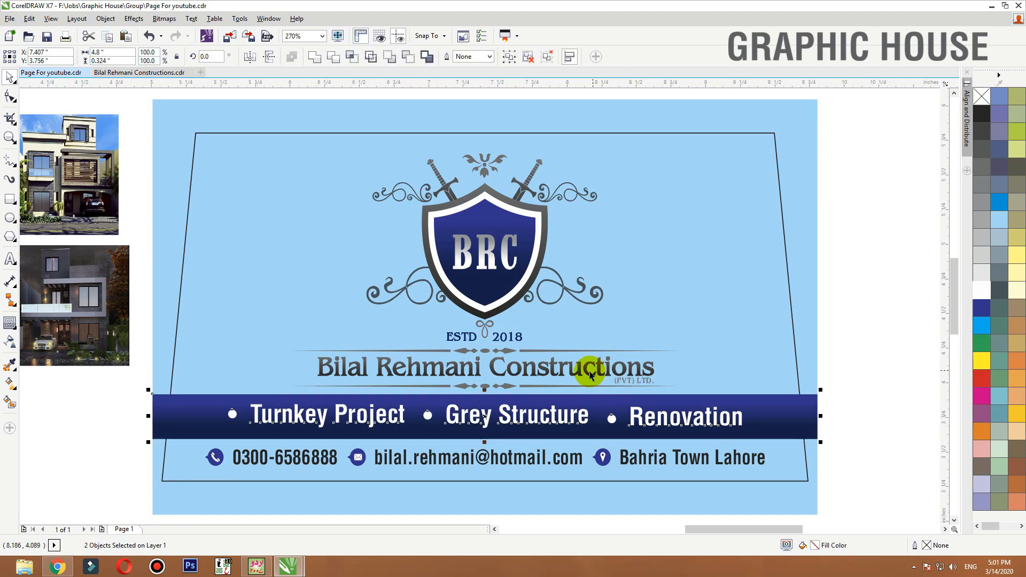
Step: Scale the BRC logo down about its centre to about 2.67 inches wide and nudge it up slightly
click(588, 367)
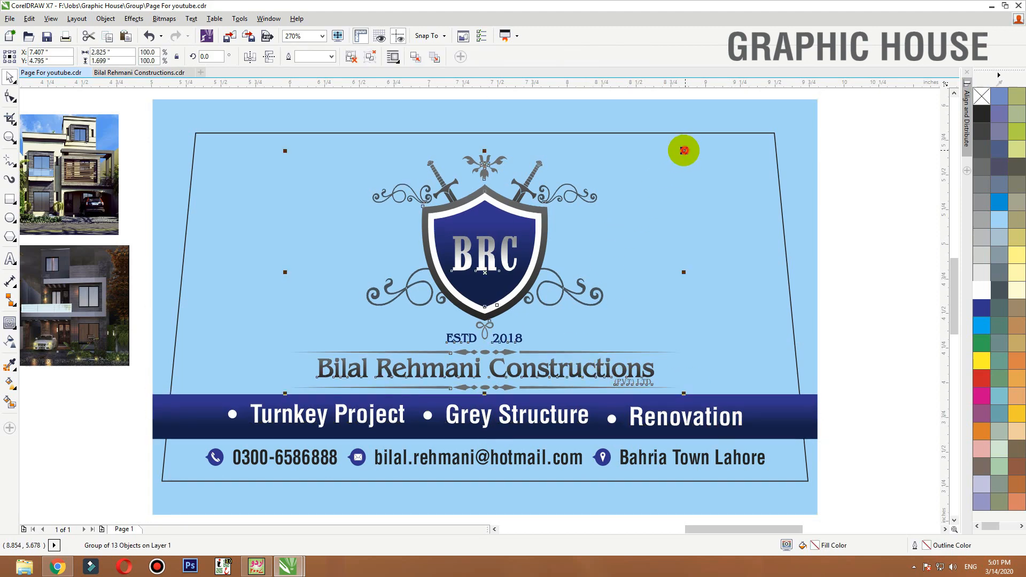
drag(684, 150, 675, 151)
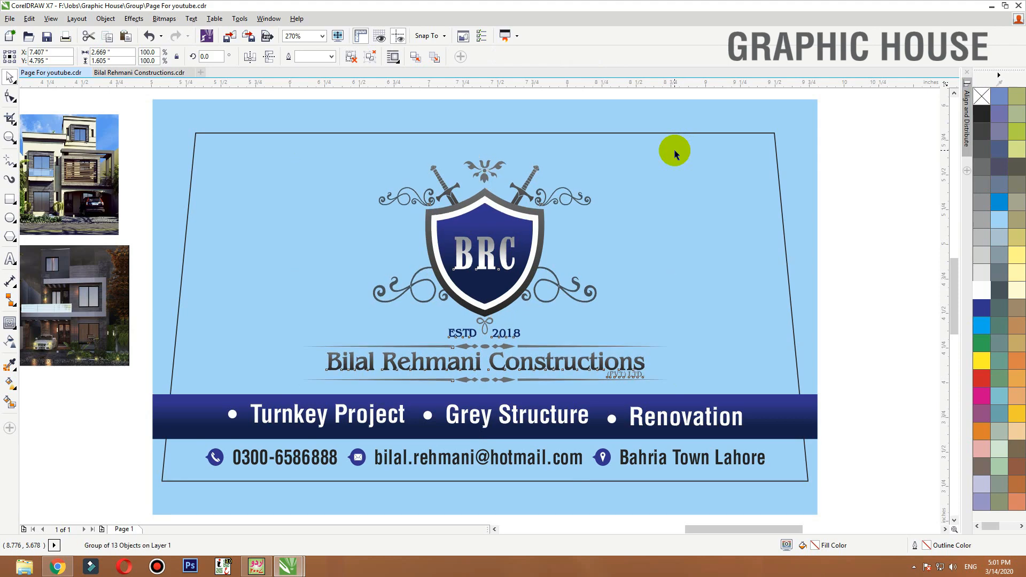
click(847, 149)
Step: Recolour the light blue background rectangle with grey (C0 M0 Y0 K20)
scroll(815, 161, down, 2)
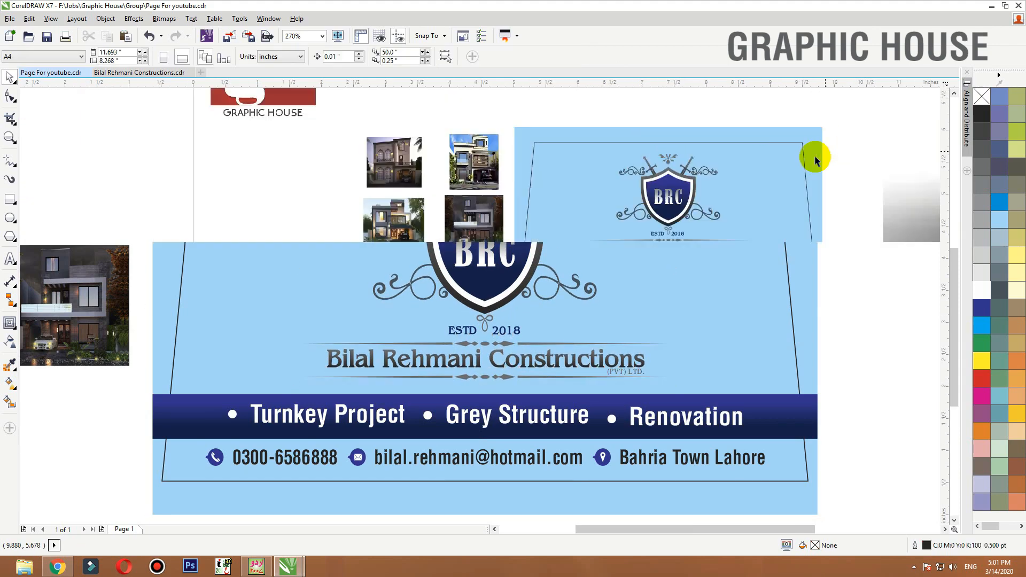
click(815, 158)
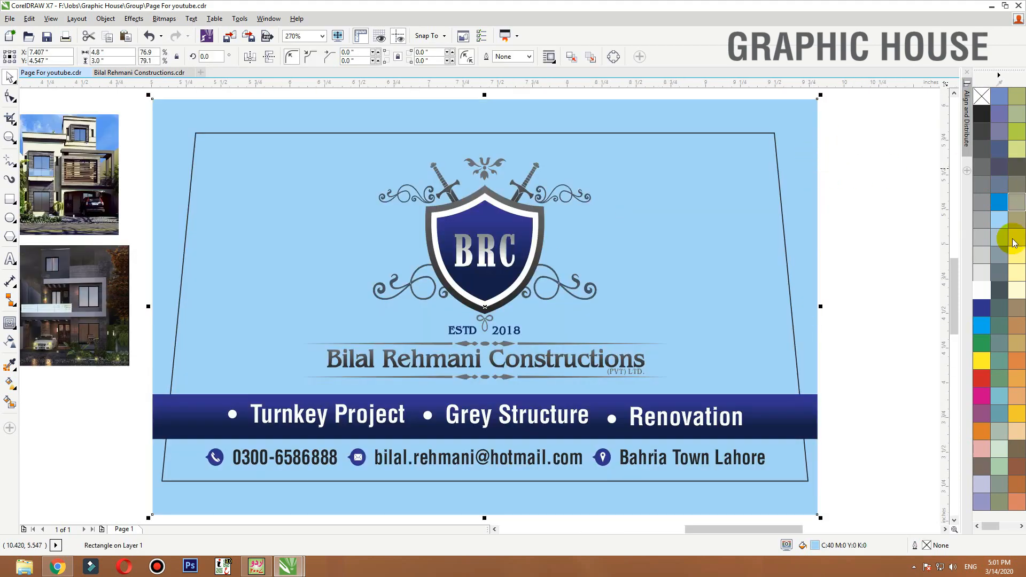
click(982, 271)
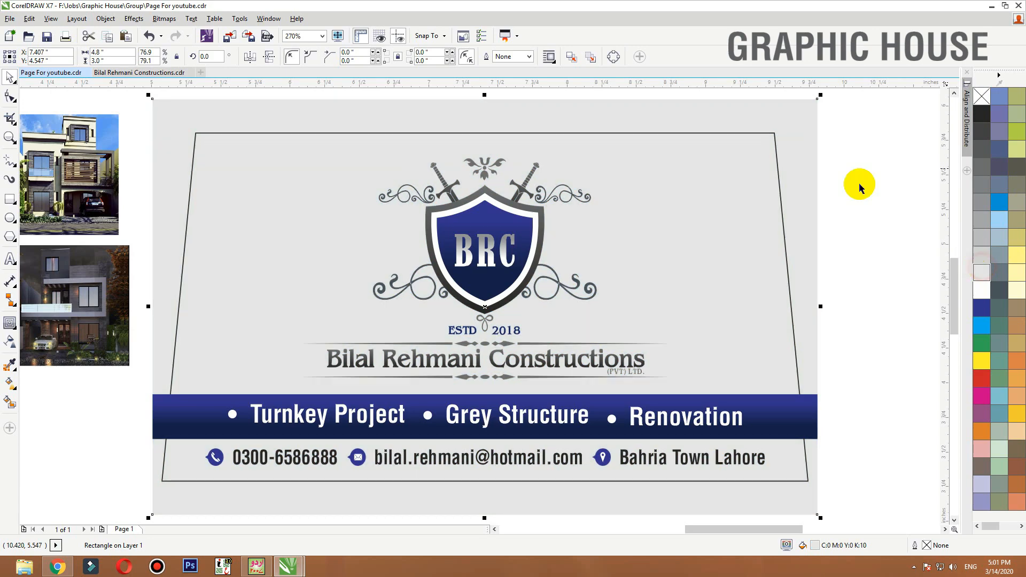
scroll(435, 313, down, 4)
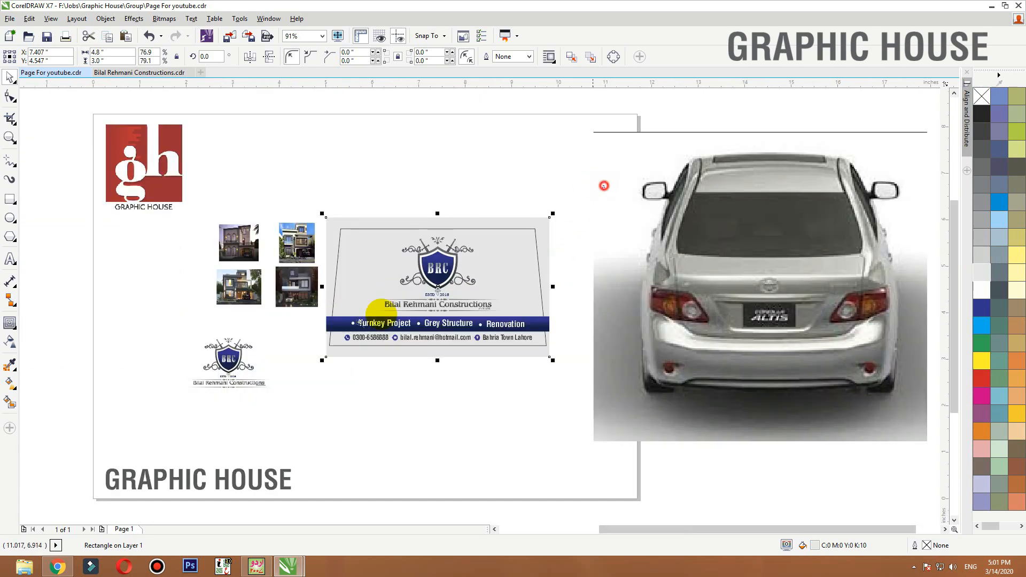
scroll(329, 346, up, 3)
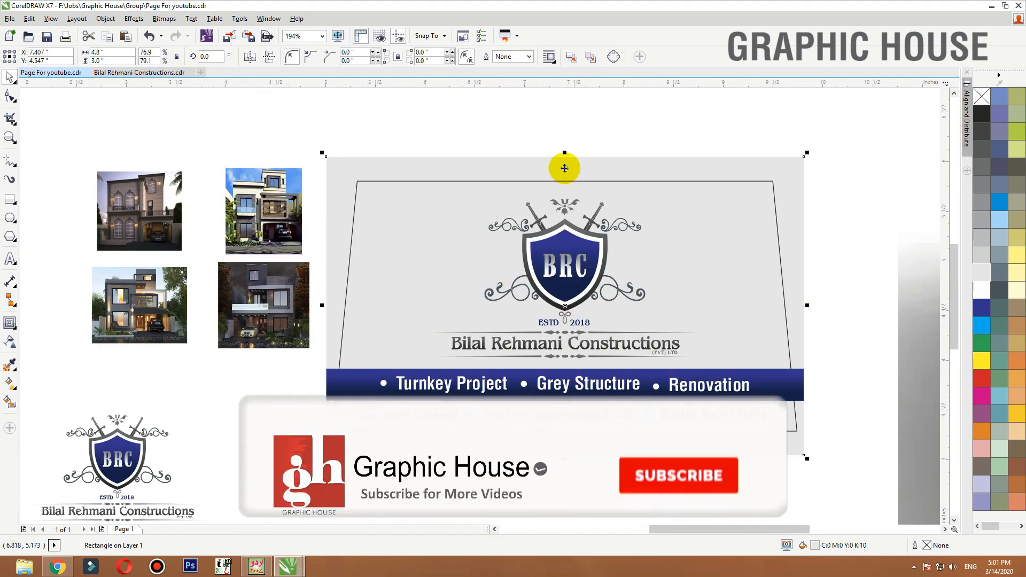
click(981, 256)
Step: Give the background rectangle an elliptical white-to-grey fountain fill centred on the shield and reaching past the rectangle's lower edge
key(g)
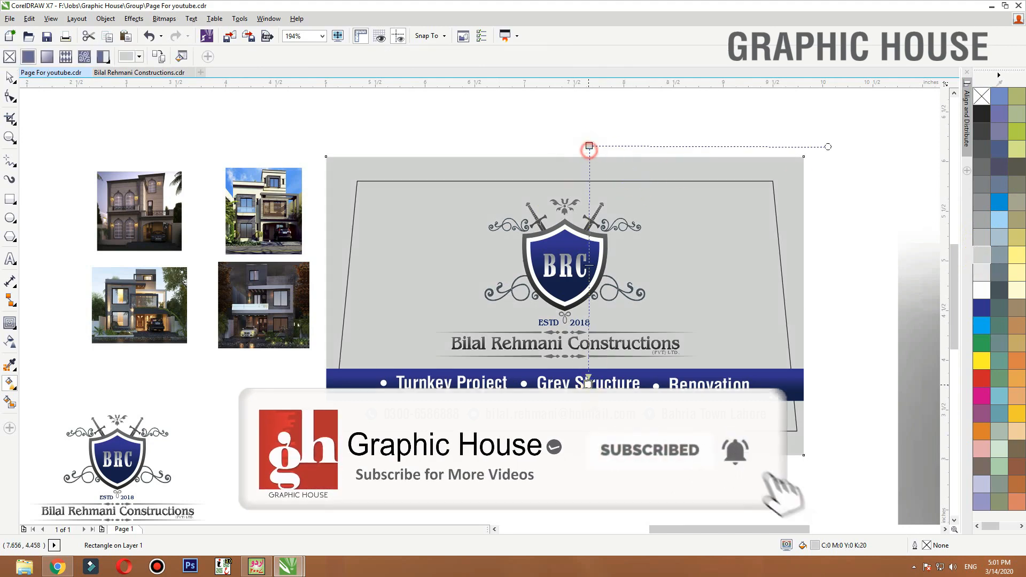
drag(590, 145, 592, 461)
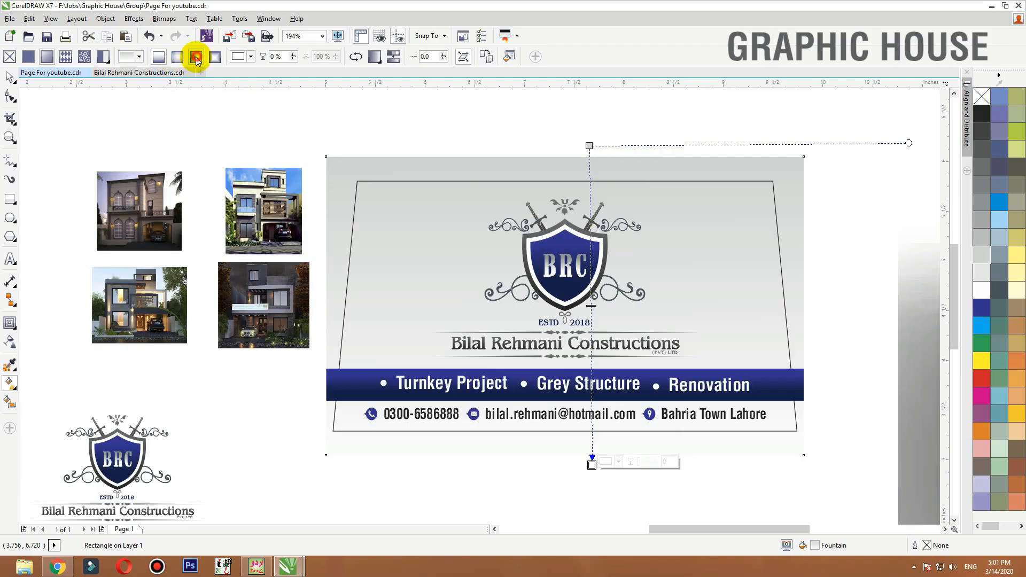
click(196, 57)
drag(584, 291, 555, 289)
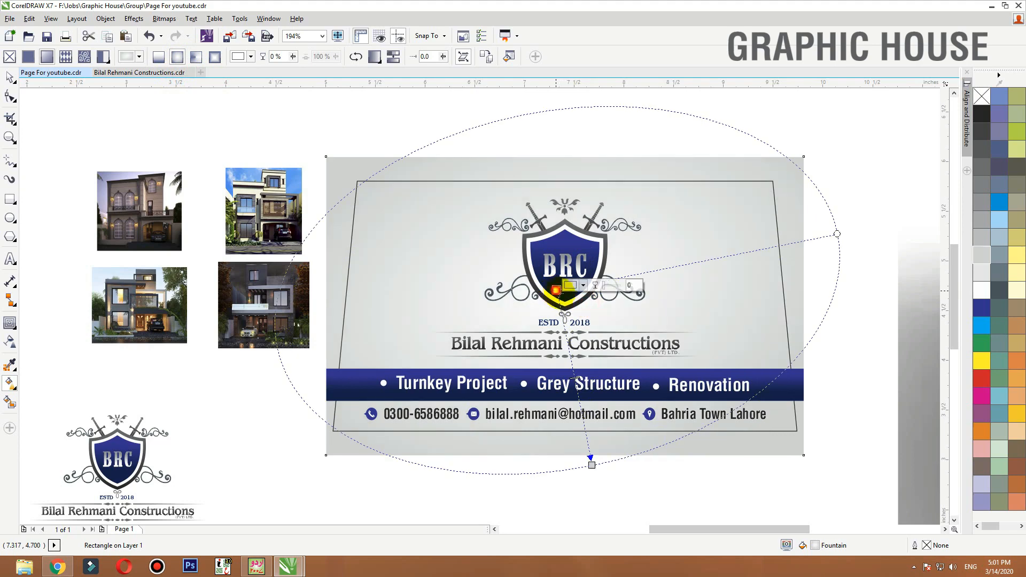
drag(590, 465, 626, 477)
click(561, 294)
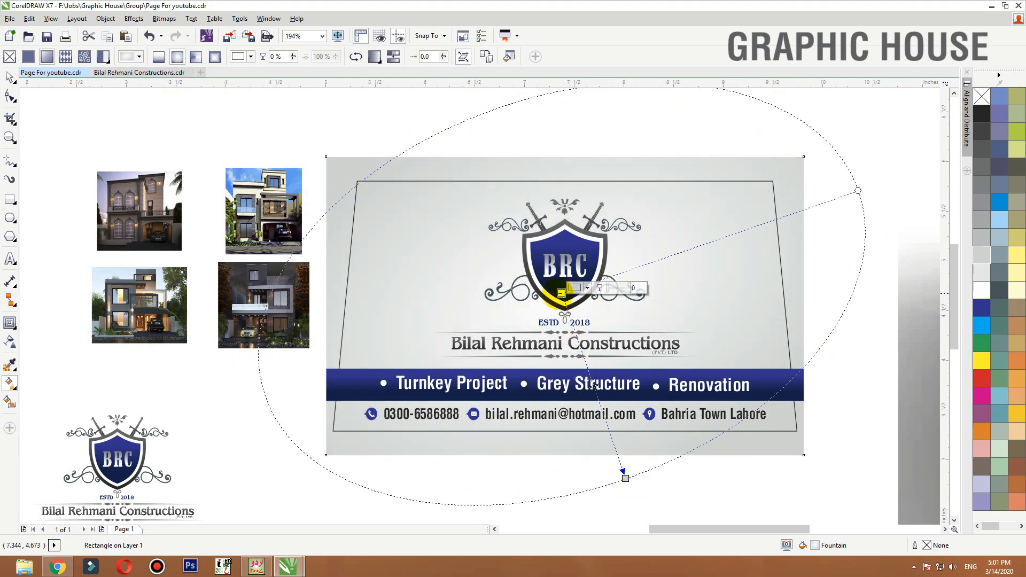
key(space)
click(267, 305)
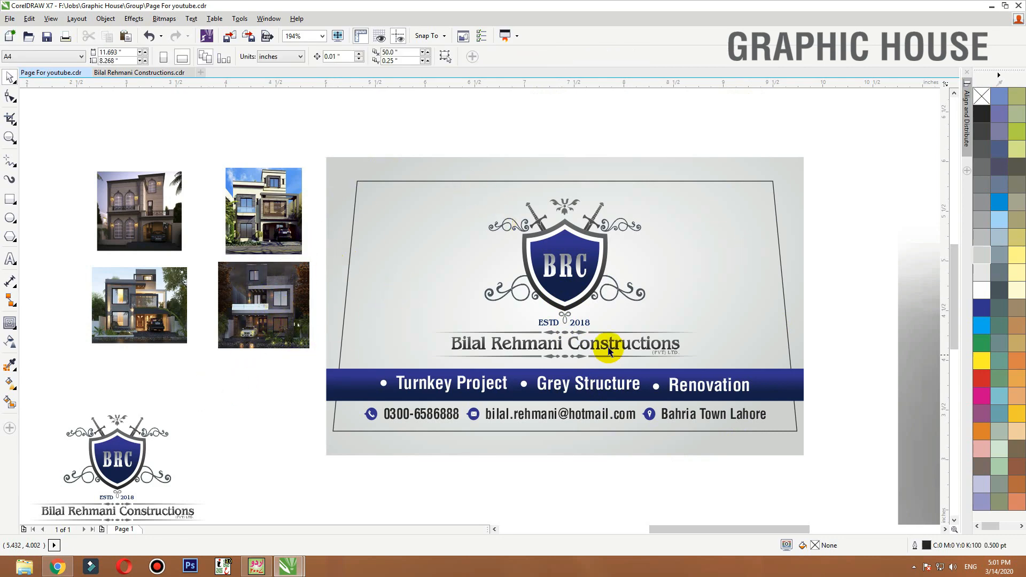
click(550, 270)
click(792, 195)
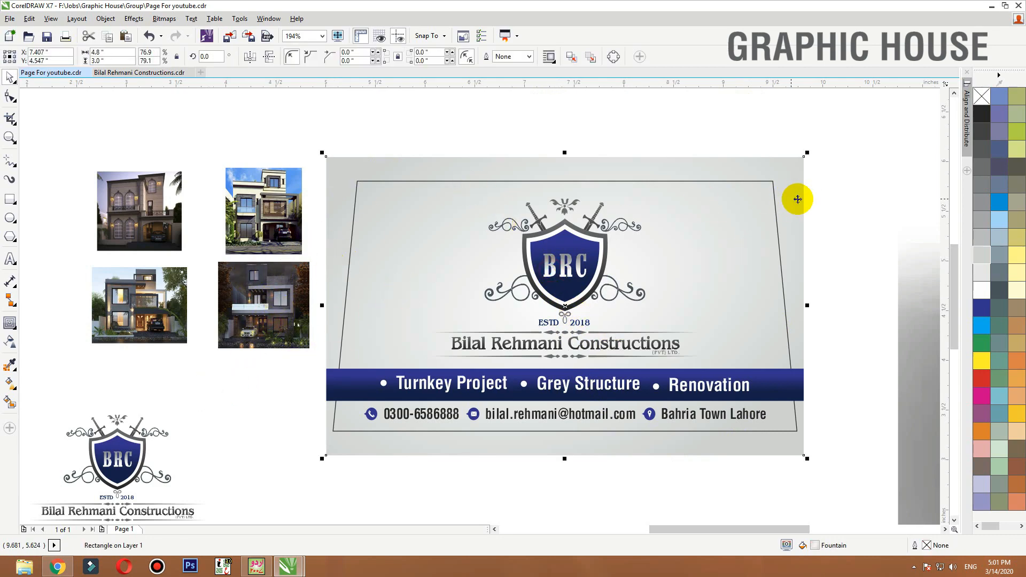
click(818, 202)
click(543, 222)
Step: Move the dark grey house photo down and away from the background rectangle
click(251, 317)
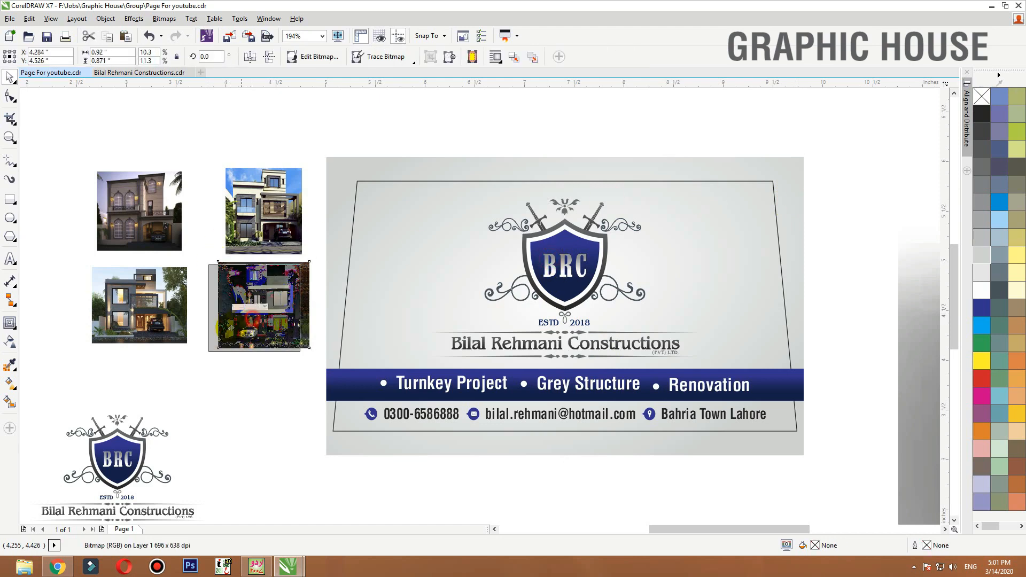
drag(271, 261, 229, 325)
click(222, 270)
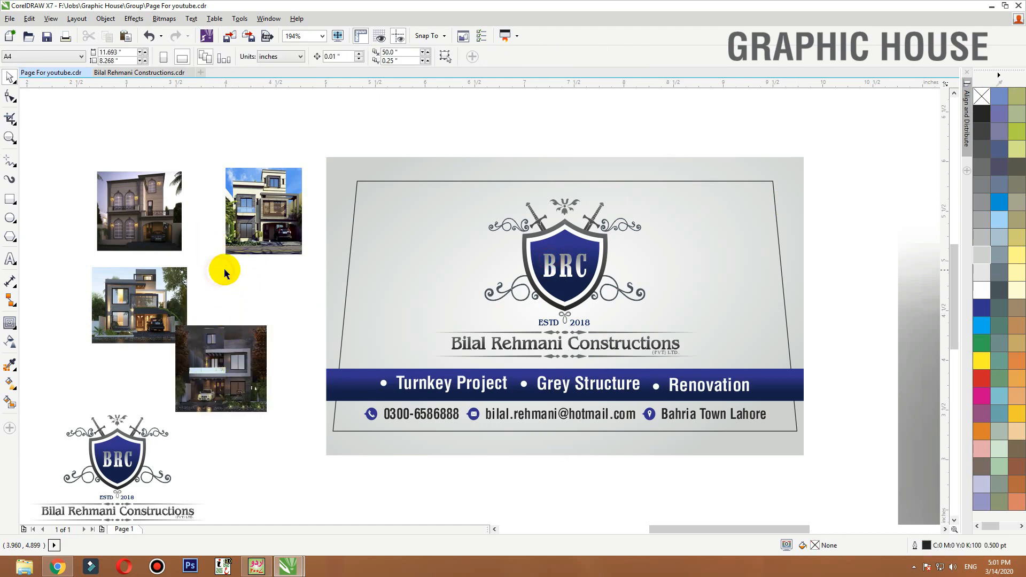
Step: Draw a square about 0.85 inches per side inside the upper left corner of the window outline
click(10, 218)
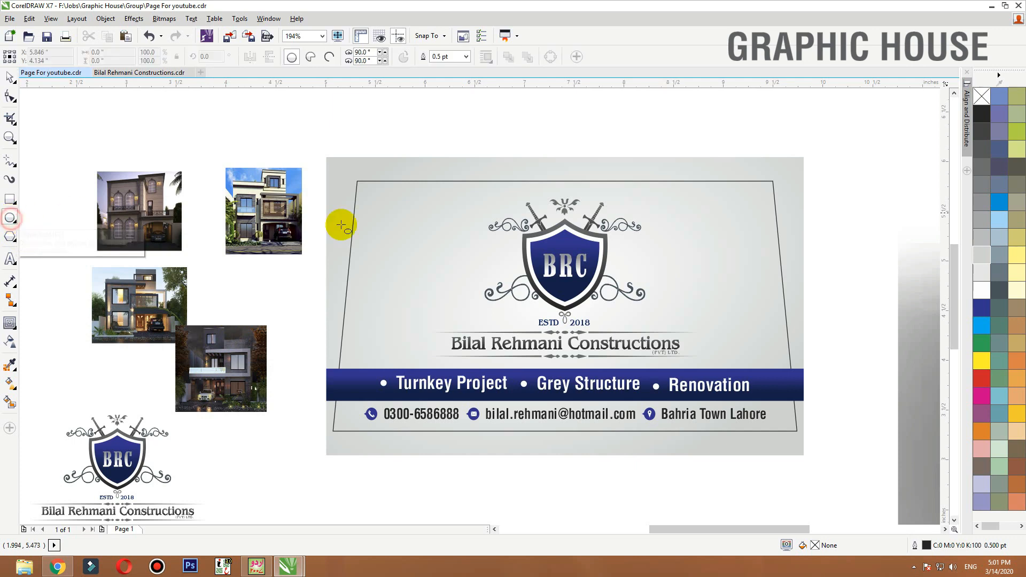
click(13, 202)
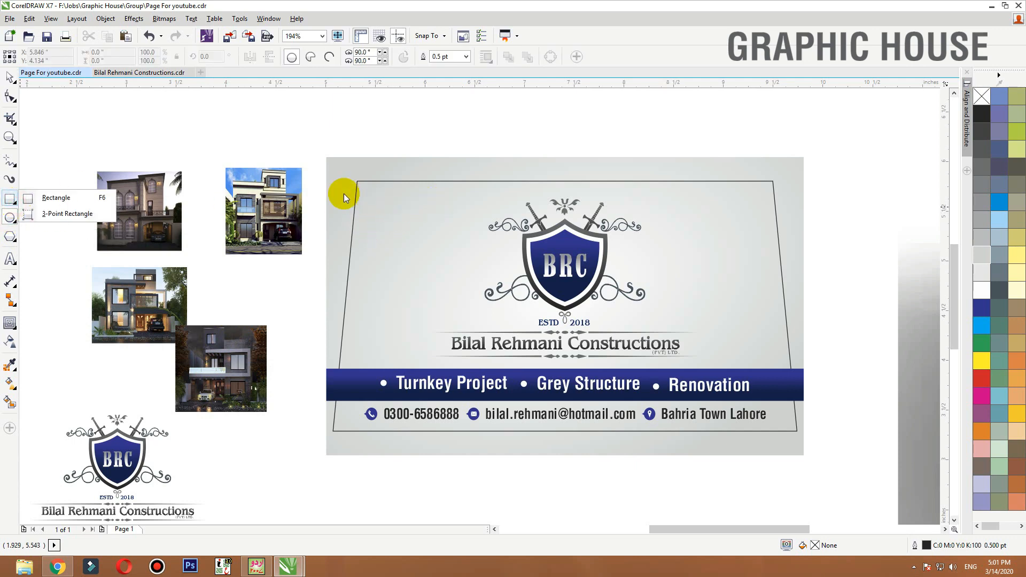
click(40, 198)
drag(368, 189, 452, 258)
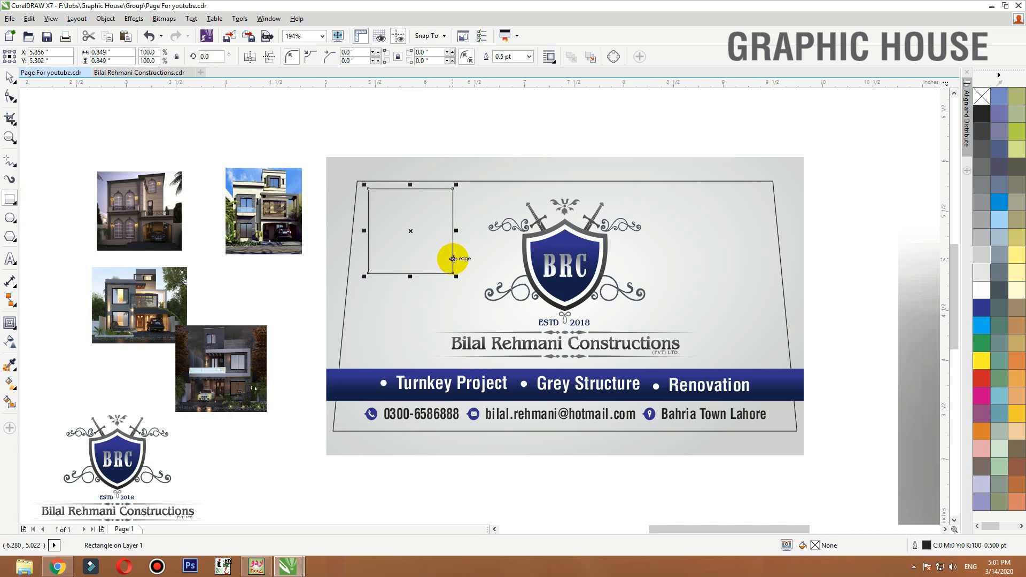
key(space)
key(F12)
key(Escape)
key(F12)
key(Escape)
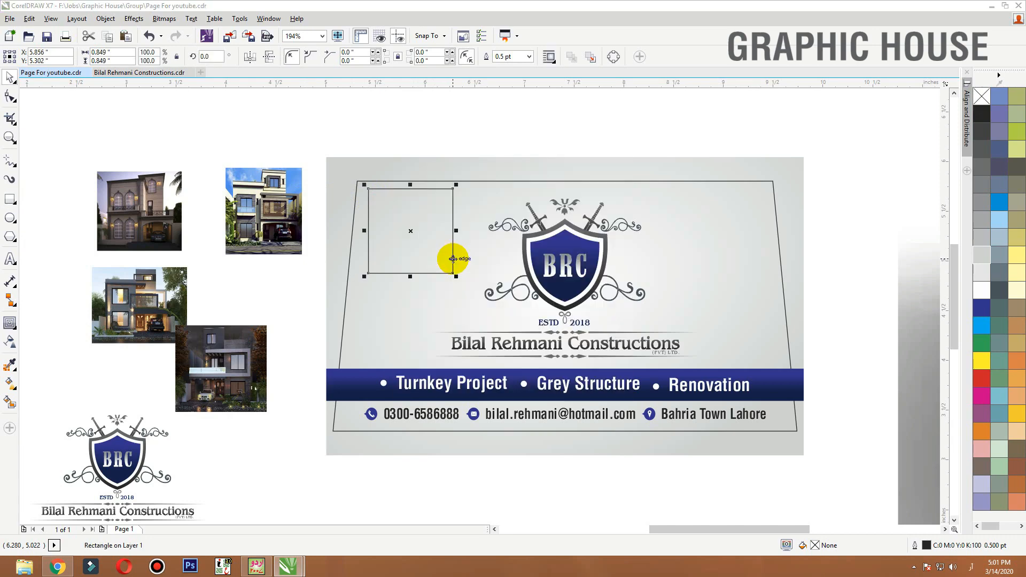
Step: Set the square's outline width to 2 pt
key(F12)
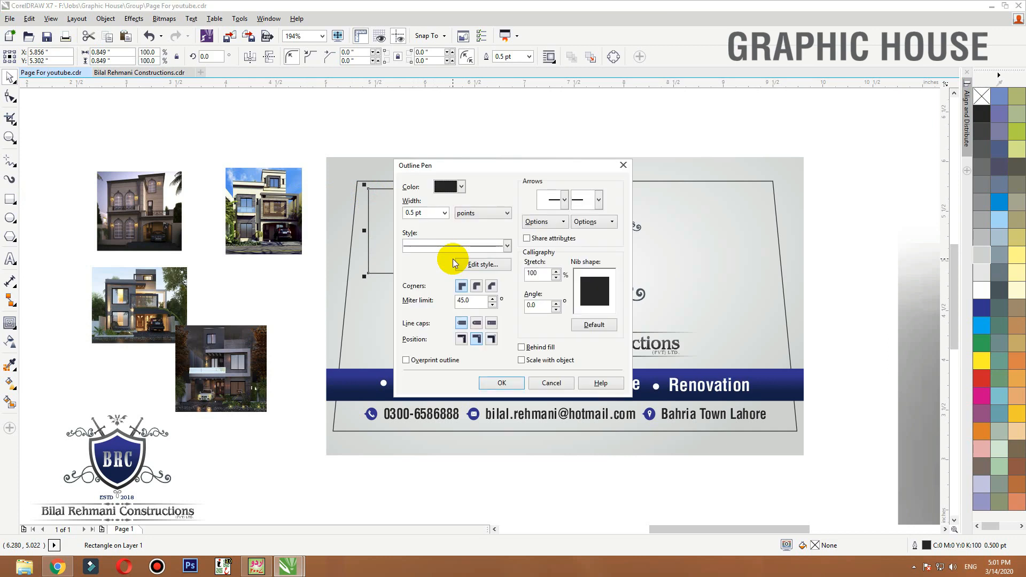
key(alt+w)
key(Down)
text(2)
key(Return)
Step: Sample the dark grey of the shield's border and apply it to the square's outline
key(shift+F2)
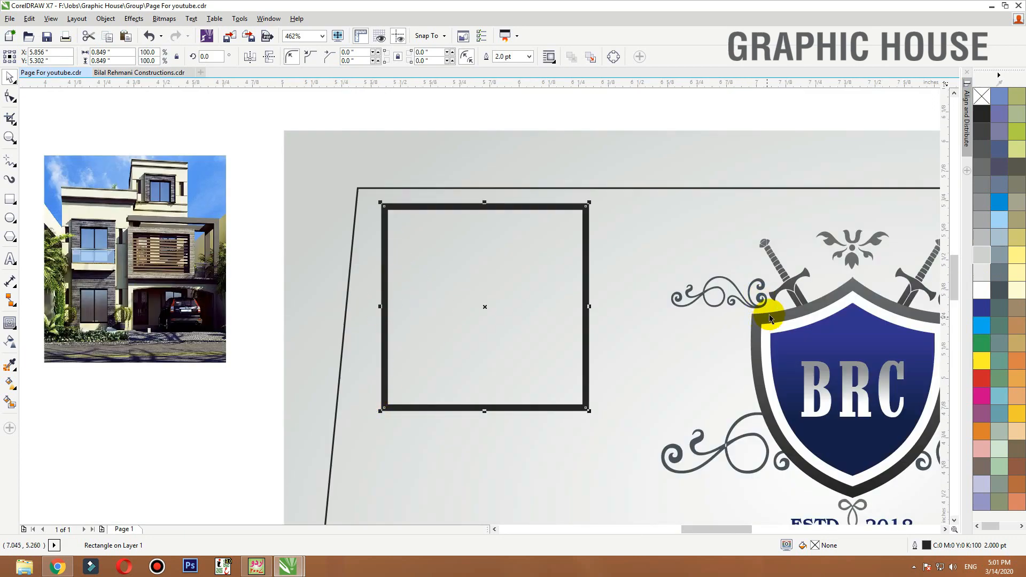
scroll(770, 319, up, 2)
click(13, 364)
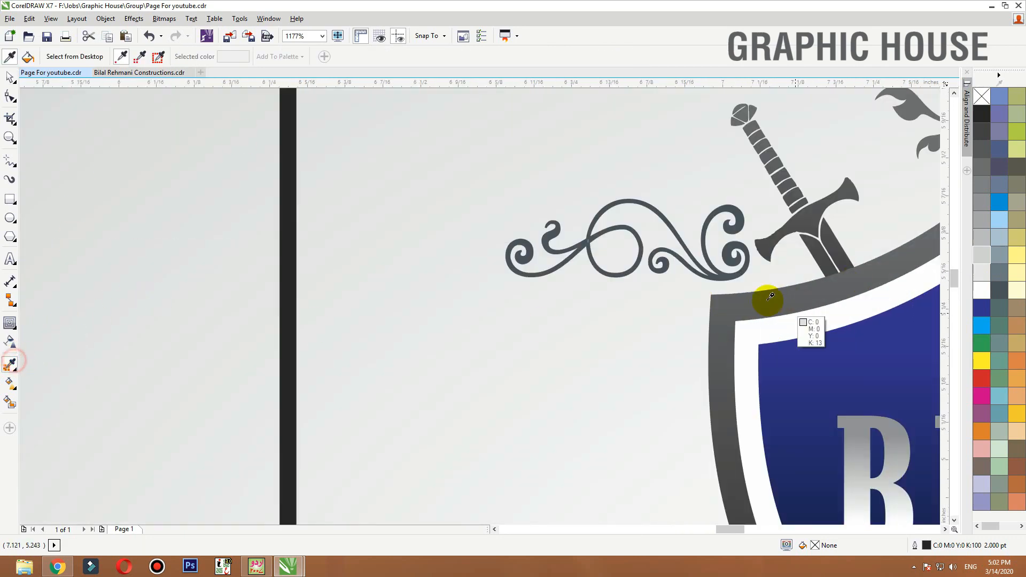
click(750, 299)
click(291, 299)
scroll(291, 297, down, 2)
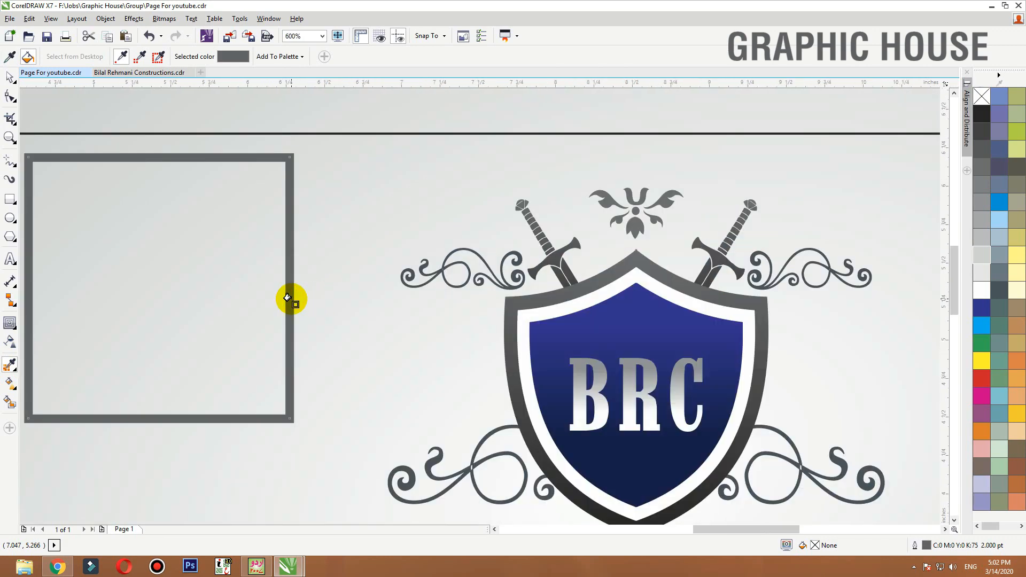
key(space)
Step: Fill the framed square white, copy it below and offset the upper square slightly to the right so the two overlap
key(shift+F2)
scroll(503, 197, down, 2)
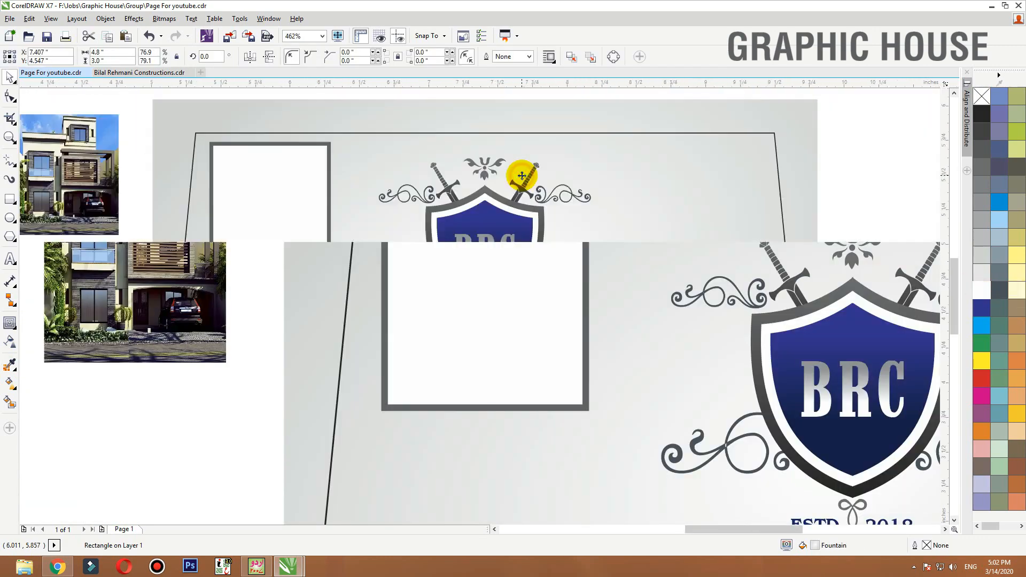
drag(301, 213, 319, 200)
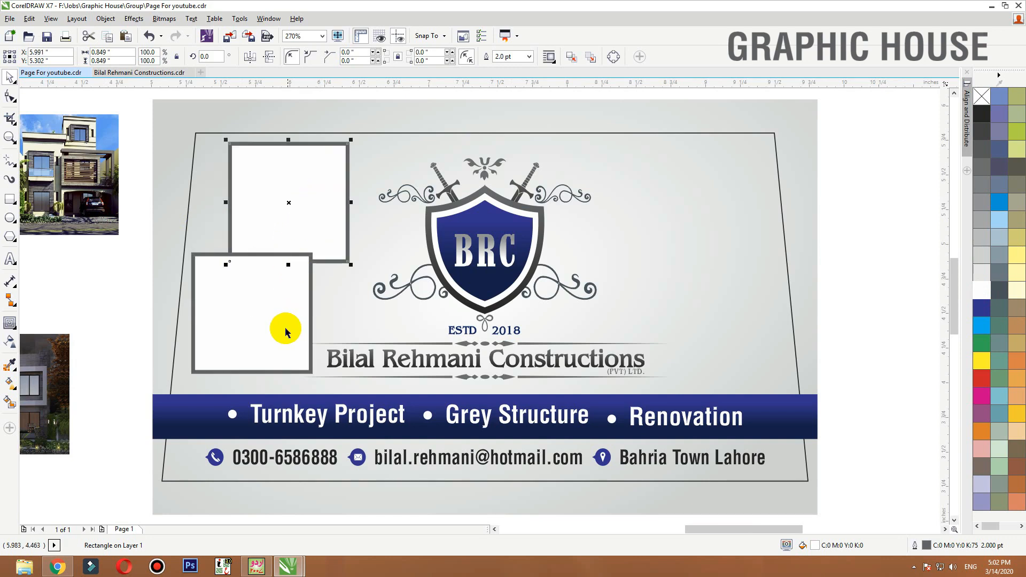
Step: Tilt both framed squares clockwise by about 4.8 degrees and shrink each to about 0.813 inches per side
shift+click(317, 177)
click(317, 173)
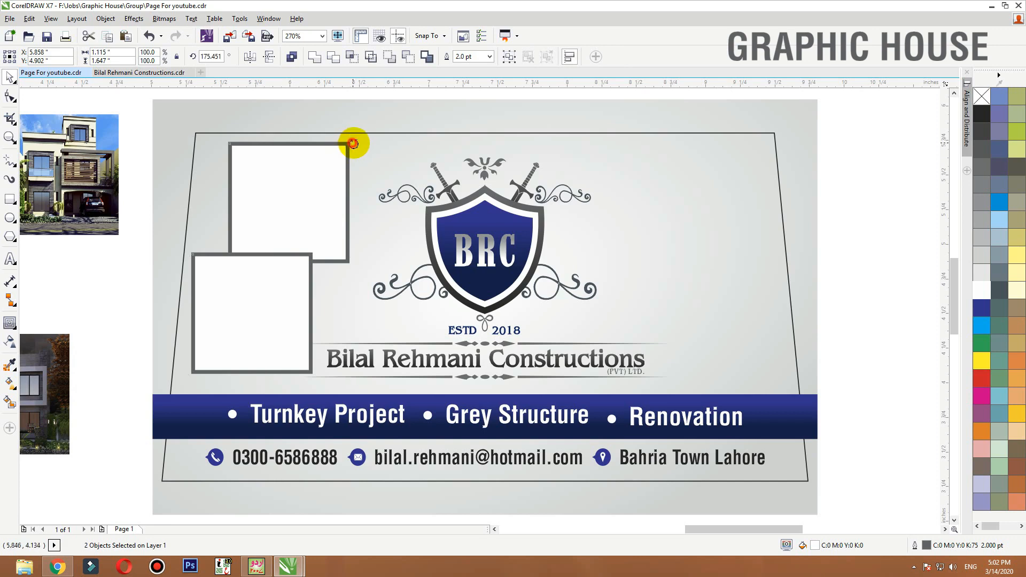
mouse_move(353, 143)
mouse_down()
mouse_move(360, 147)
mouse_move(355, 139)
mouse_up()
click(321, 171)
Step: Copy the two tilted squares to the right side of the logo and mirror the copies horizontally
drag(275, 224, 669, 213)
click(250, 57)
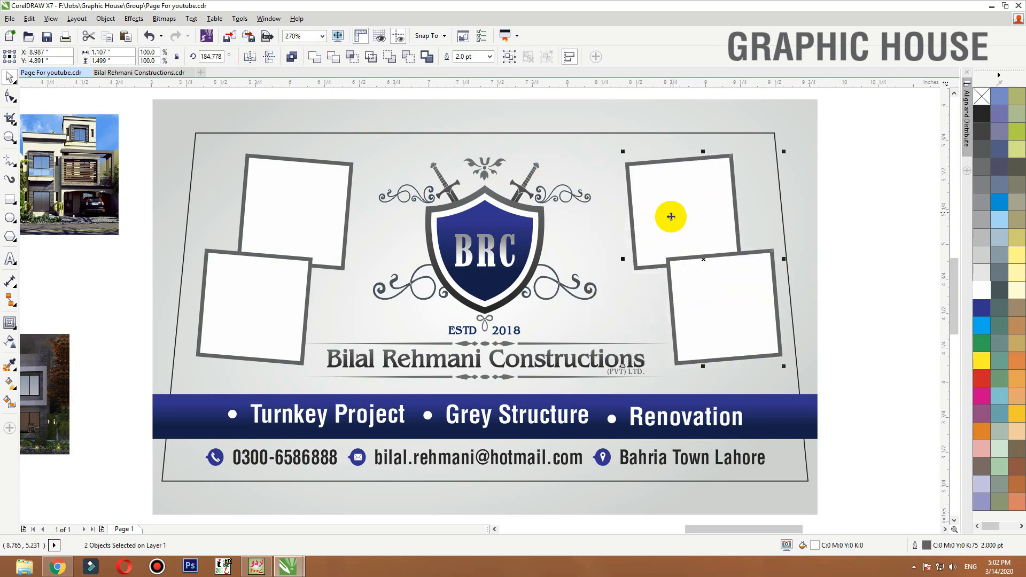
click(733, 300)
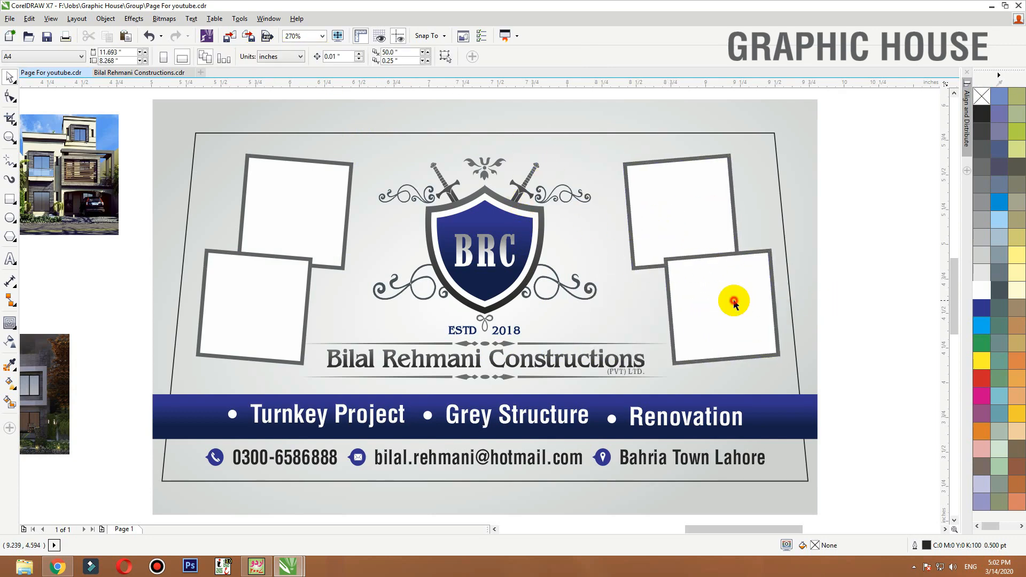
Step: Group all four framed squares and centre the group horizontally on the background rectangle
click(705, 217)
click(279, 288)
click(300, 200)
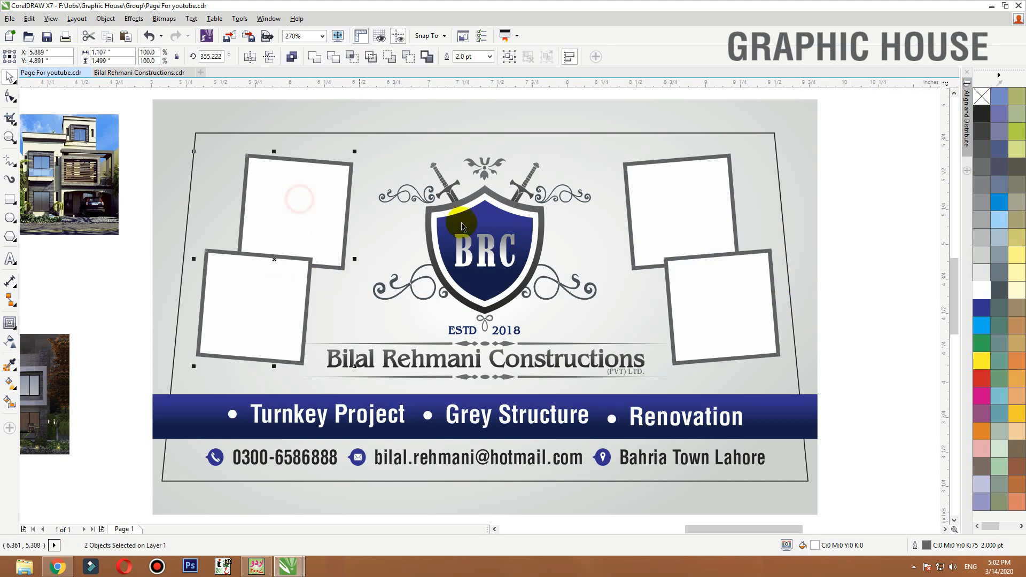
shift+click(676, 190)
key(ctrl+g)
drag(677, 191, 666, 157)
key(ctrl+z)
shift+click(671, 121)
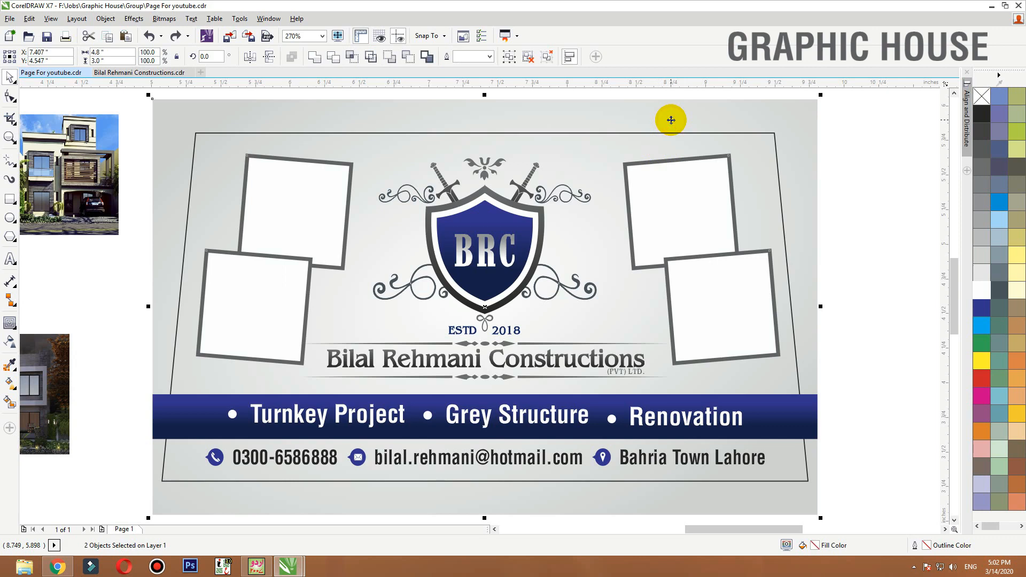
key(c)
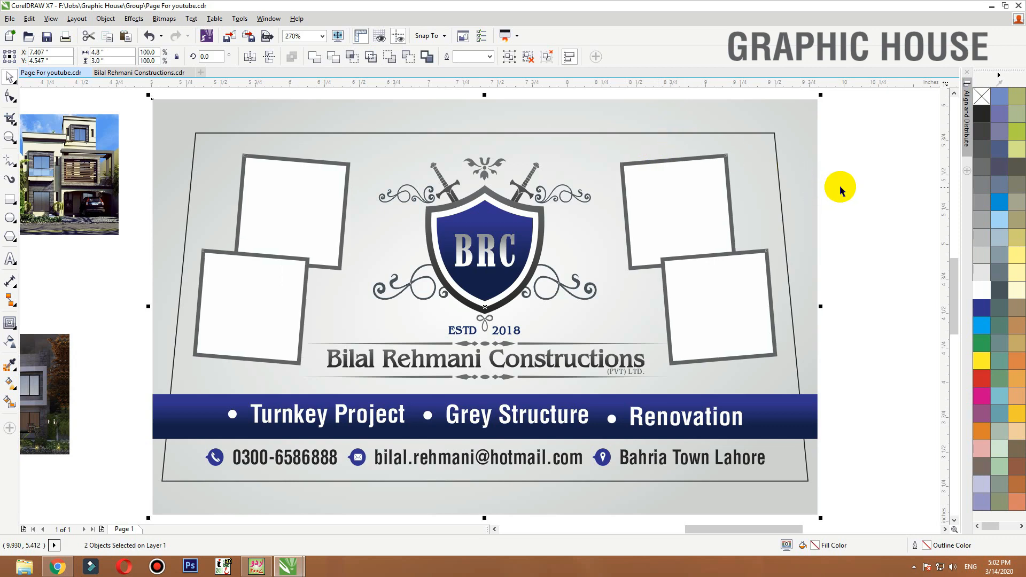
Step: Ungroup the four framed squares completely so each can be selected individually
click(660, 184)
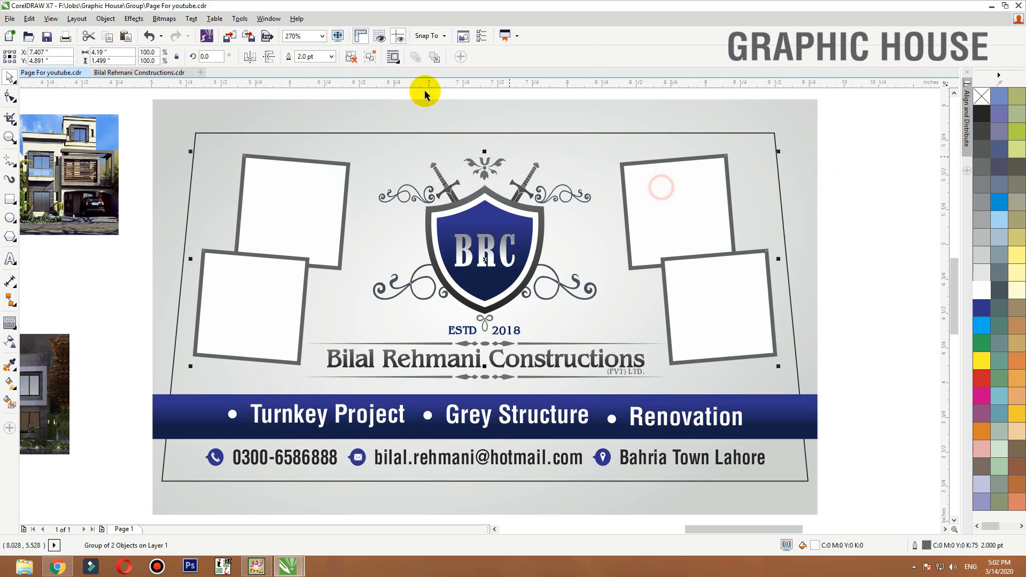
click(374, 61)
click(726, 245)
Step: PowerClip the blue-sky house photo inside the upper left frame
scroll(738, 242, down, 4)
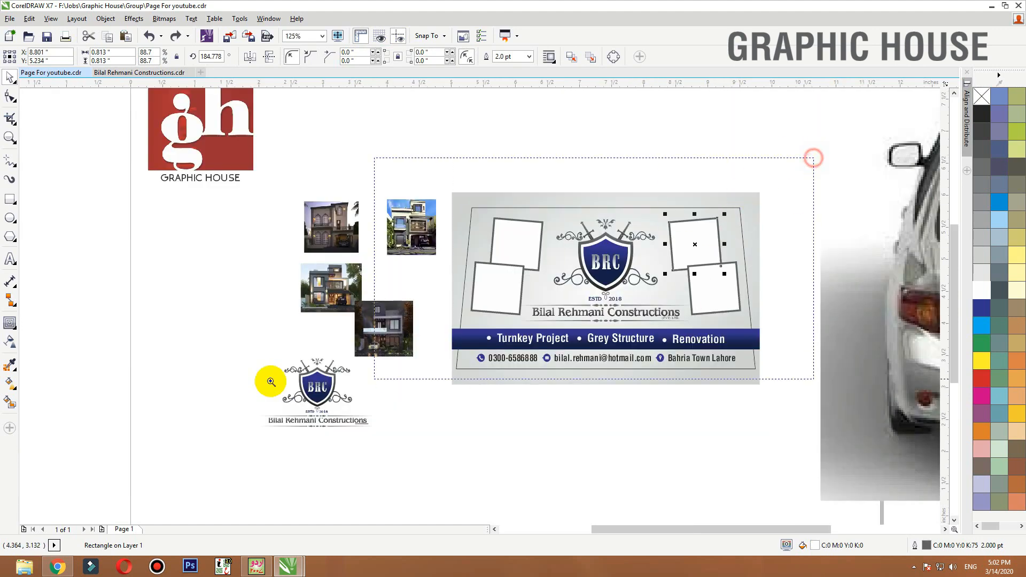
scroll(578, 230, up, 2)
click(315, 224)
right_click(321, 214)
click(362, 161)
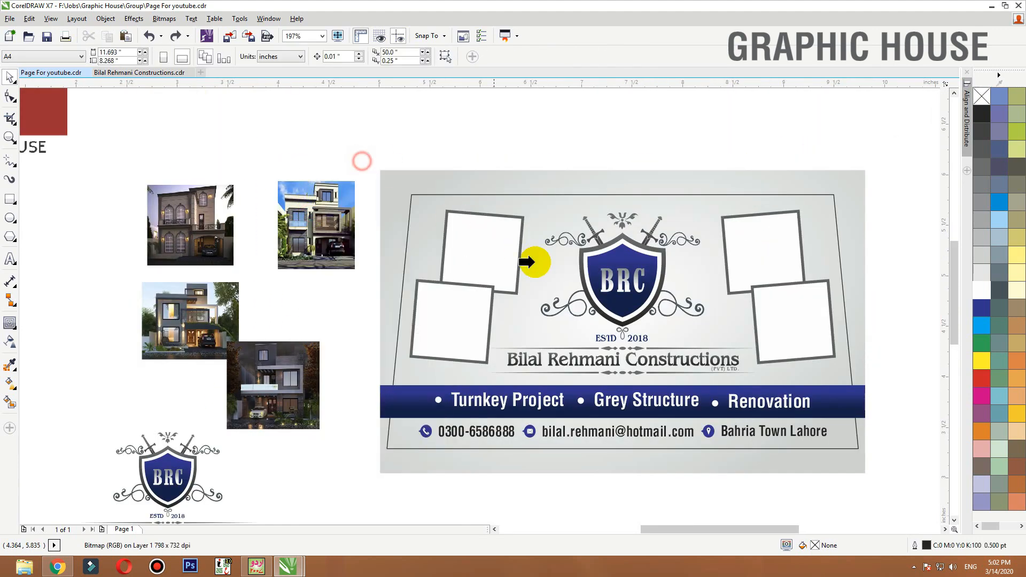
click(459, 250)
Step: PowerClip the arched-window house photo inside the upper right frame and the warmly lit grey house photo inside the lower left frame
click(225, 203)
right_click(216, 210)
click(275, 164)
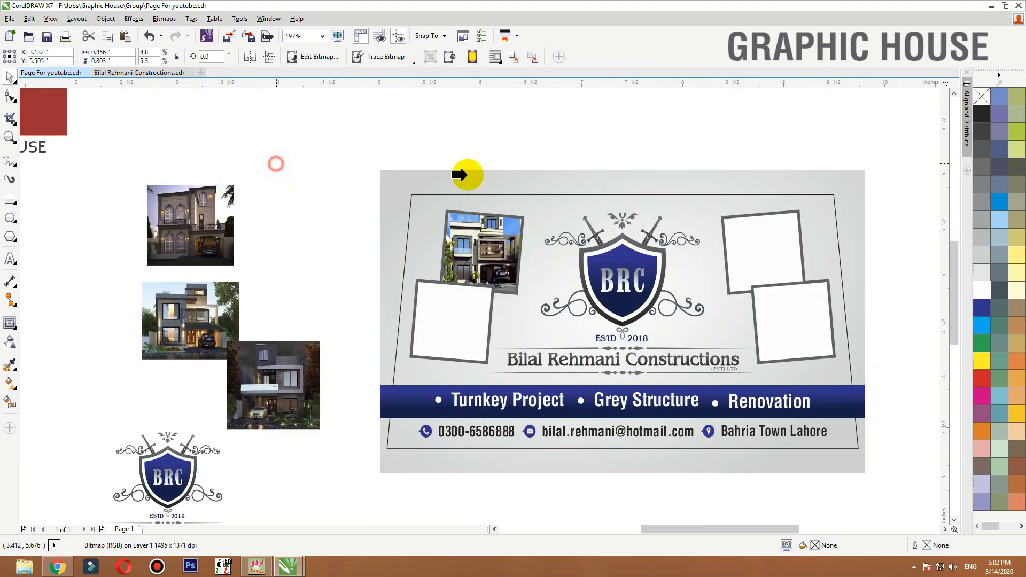
click(768, 229)
right_click(187, 306)
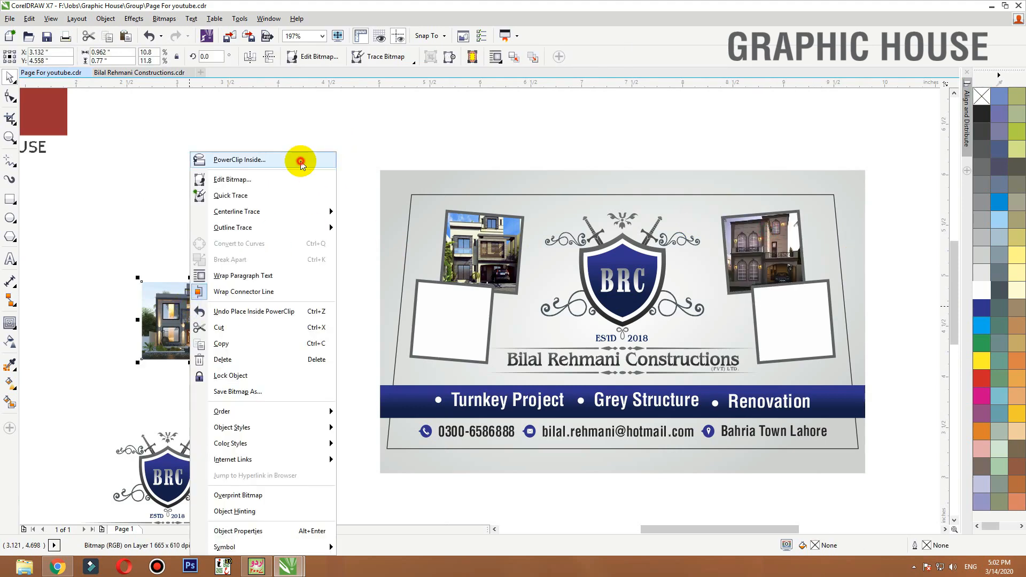
click(301, 162)
click(427, 321)
Step: PowerClip the dark grey house photo inside the lower right frame and set its contents to Fill Frame Proportionally
click(273, 385)
right_click(286, 375)
click(353, 156)
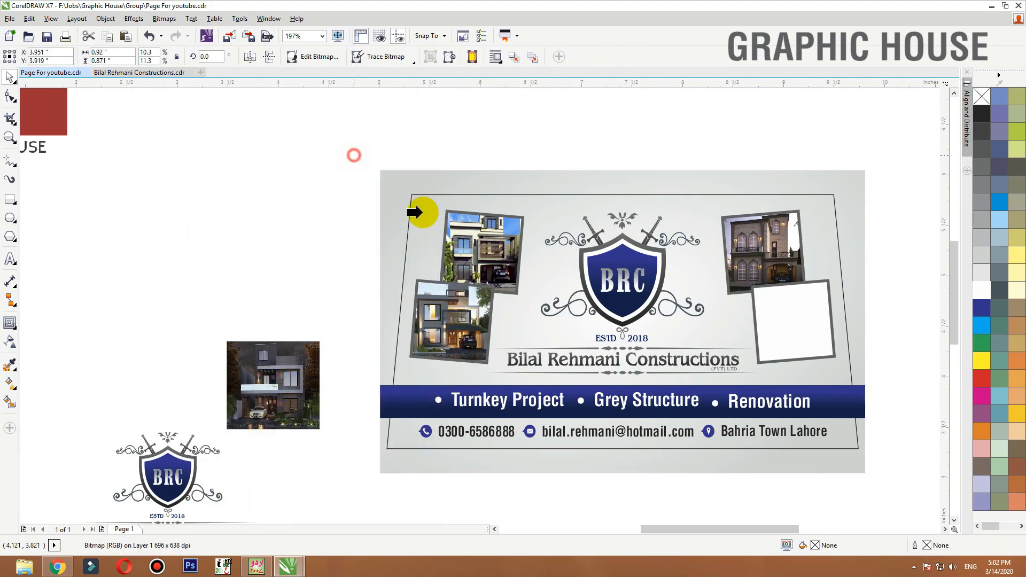
click(790, 325)
scroll(805, 327, up, 3)
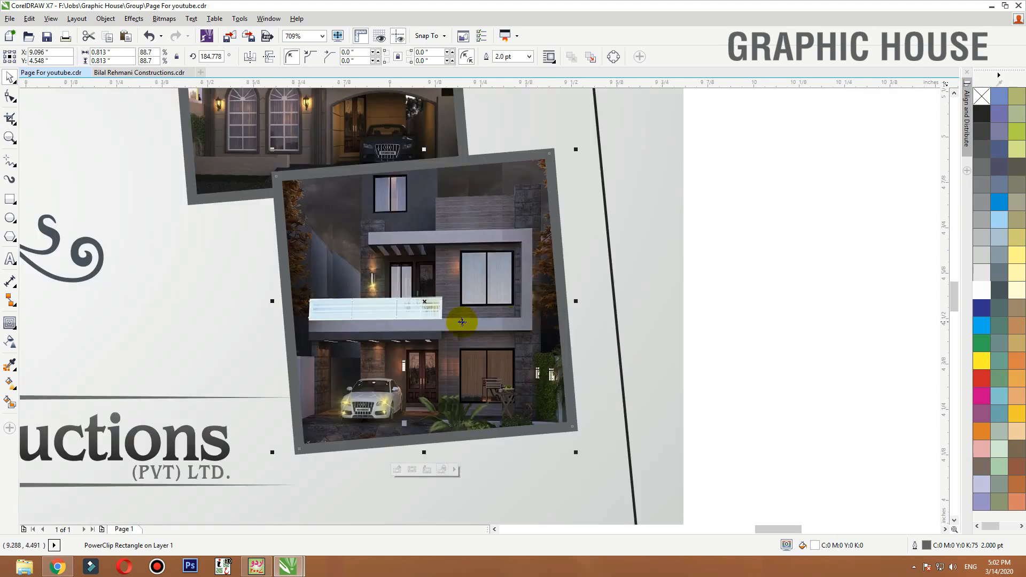
right_click(462, 321)
mouse_move(579, 195)
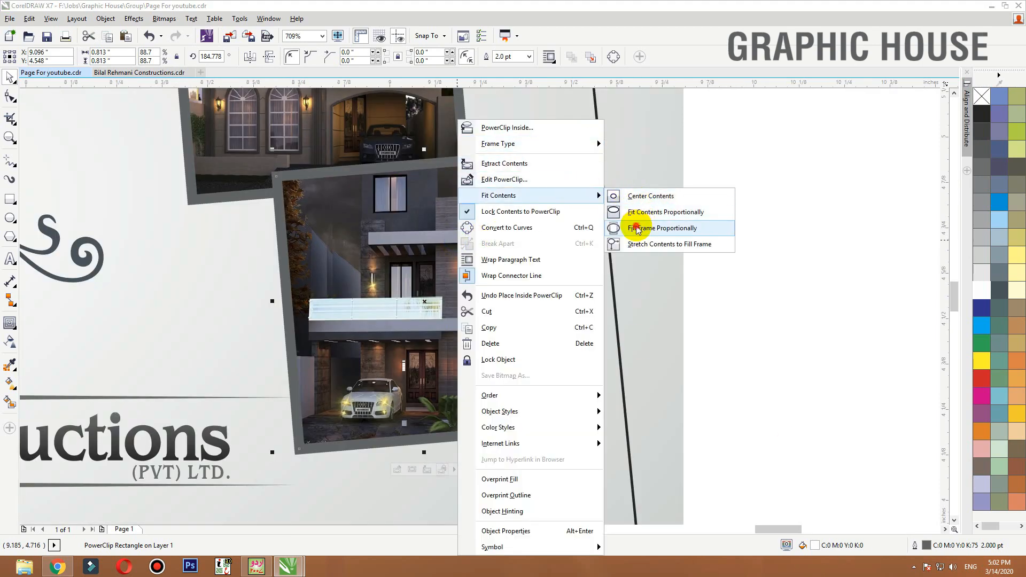
click(638, 230)
Step: Apply Fill Frame Proportionally to the arched-window house photo in the upper right frame
scroll(495, 415, down, 3)
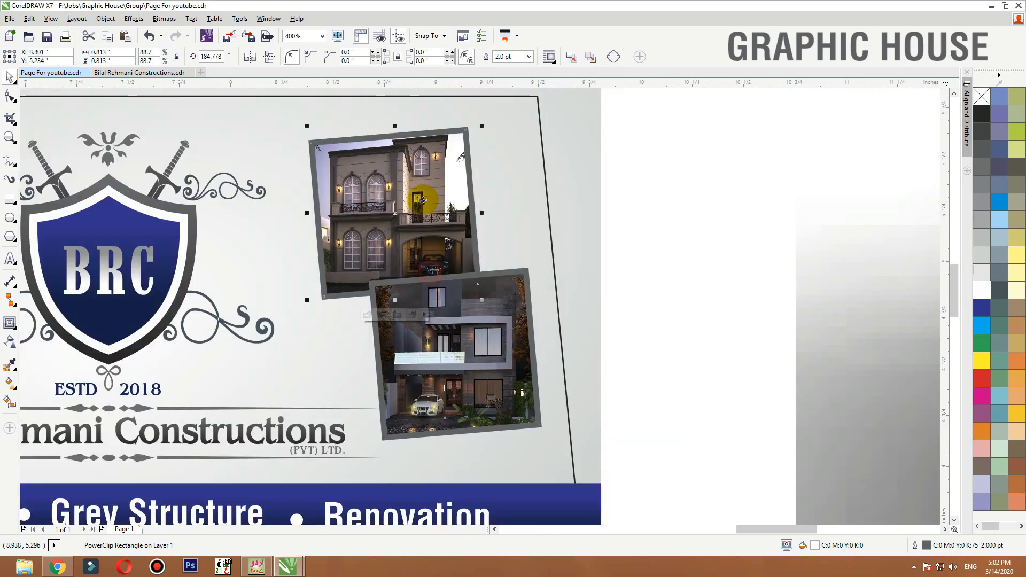
right_click(423, 200)
mouse_move(540, 196)
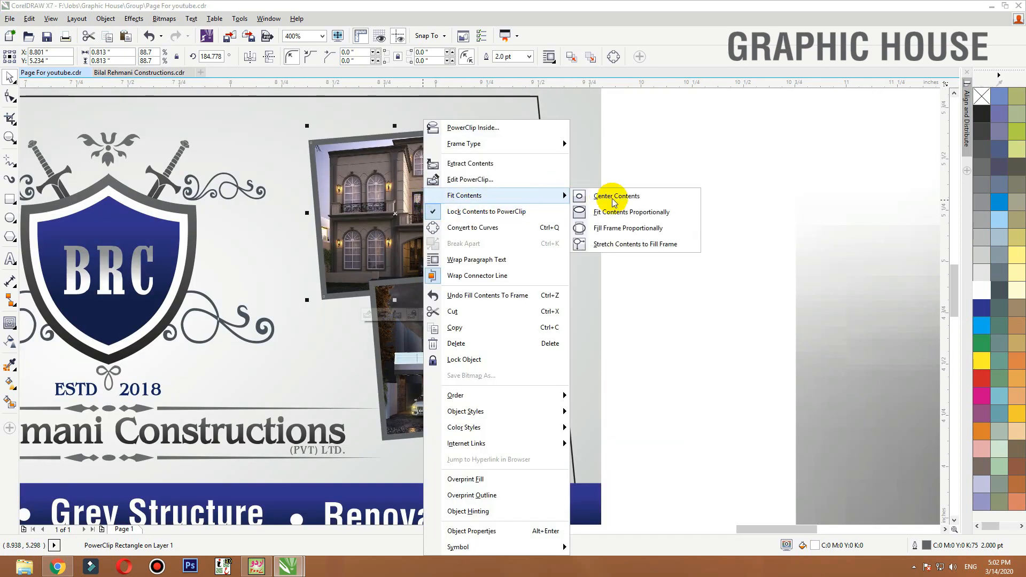
click(619, 229)
Step: Apply Fill Frame Proportionally to the house photos in the upper left and lower left frames
scroll(682, 265, down, 3)
scroll(304, 286, up, 4)
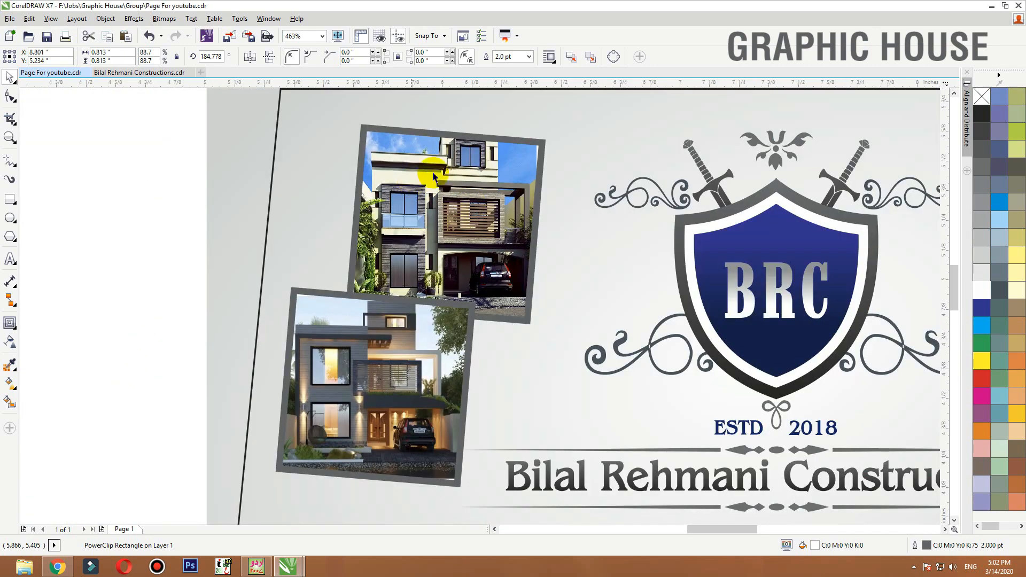
right_click(457, 156)
mouse_move(591, 196)
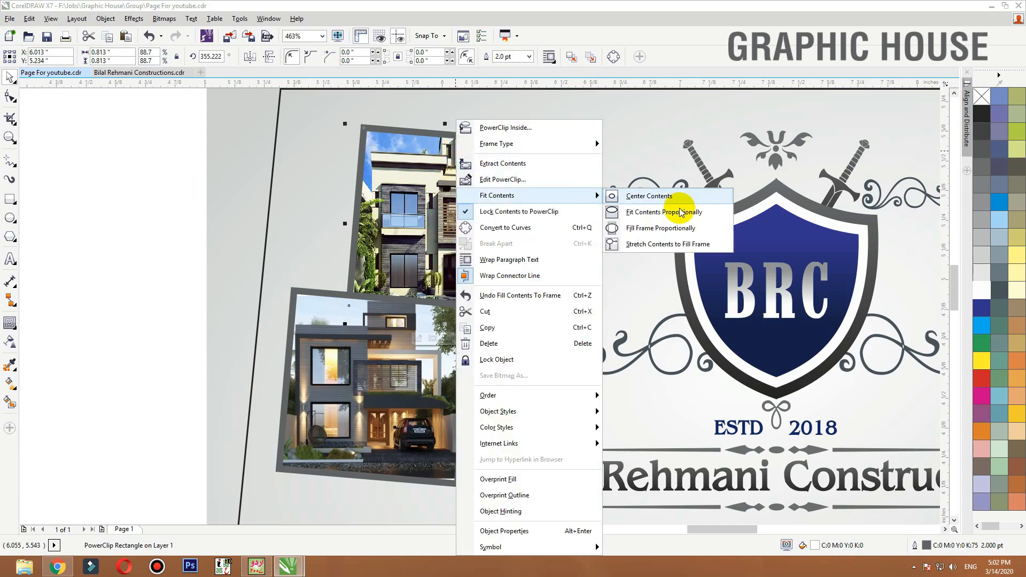
click(665, 224)
right_click(372, 374)
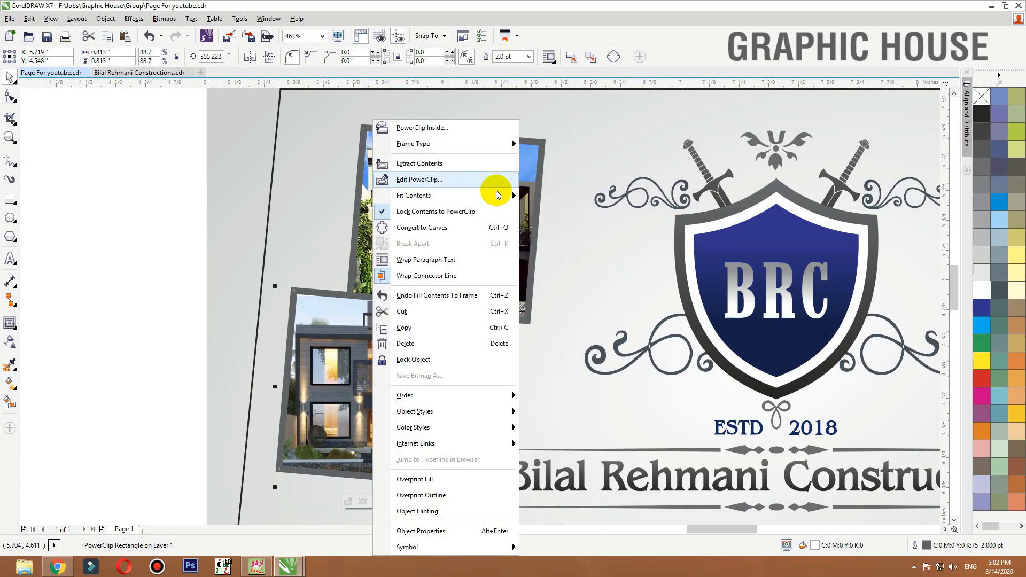
mouse_move(502, 196)
click(565, 230)
Step: Inside the lower left frame, shrink the photo to about 0.913 by 0.763 inches and extend its sky with a vertically mirrored copy above
ctrl+click(404, 343)
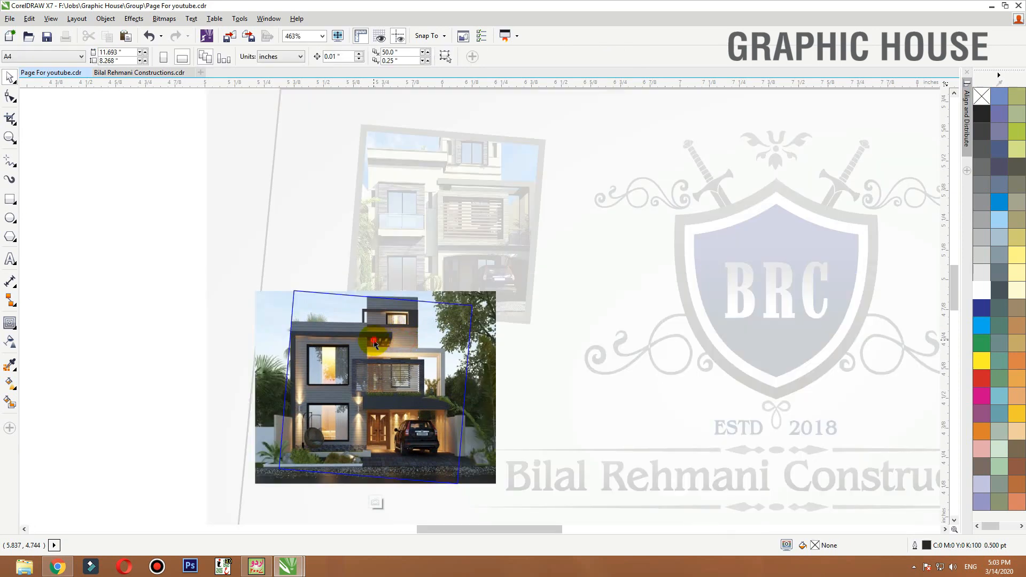
key(F2)
drag(197, 227, 558, 522)
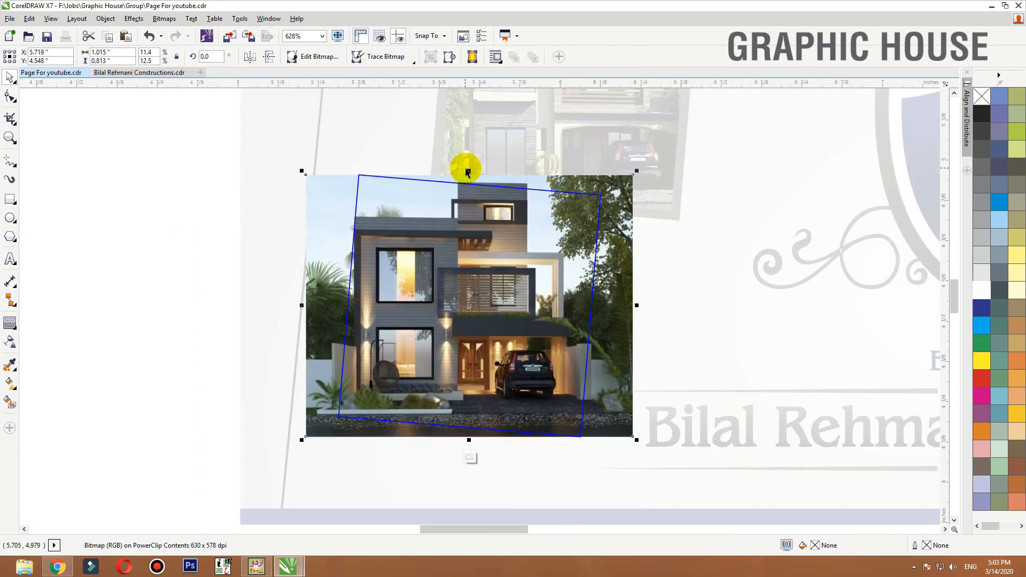
drag(469, 171, 469, 192)
drag(301, 320, 318, 315)
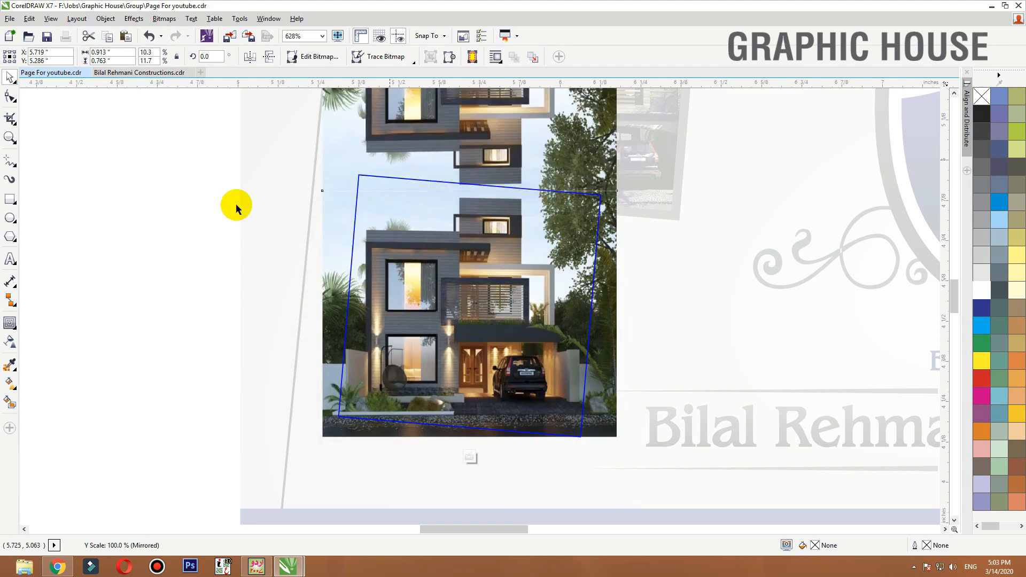
click(231, 207)
scroll(354, 324, down, 5)
Step: Inside the upper left frame, resize the blue-sky house photo to about 0.813 by 0.824 inches
click(522, 179)
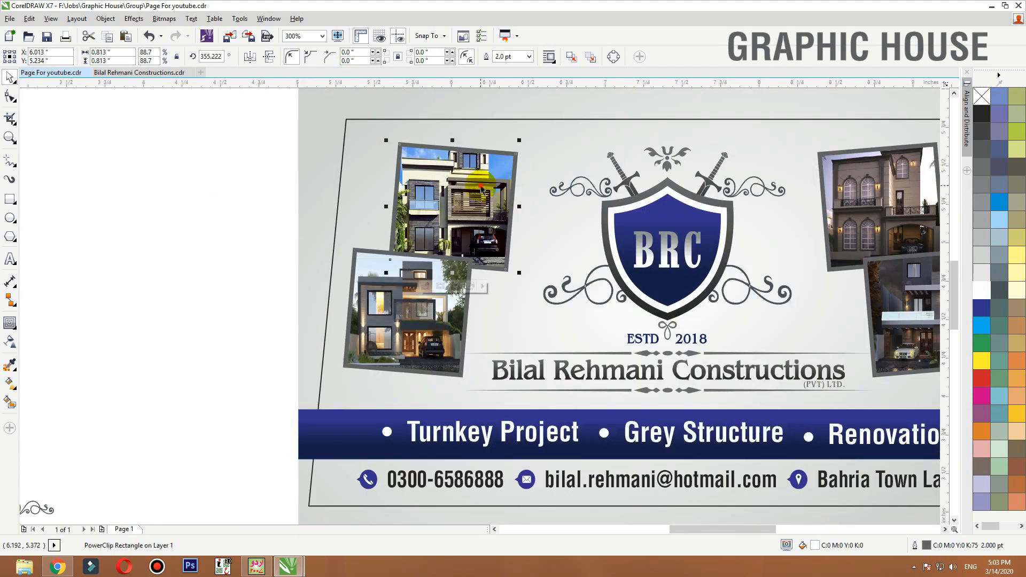
ctrl+click(522, 179)
key(shift+F2)
drag(674, 97, 631, 141)
drag(636, 327, 671, 328)
scroll(487, 325, down, 3)
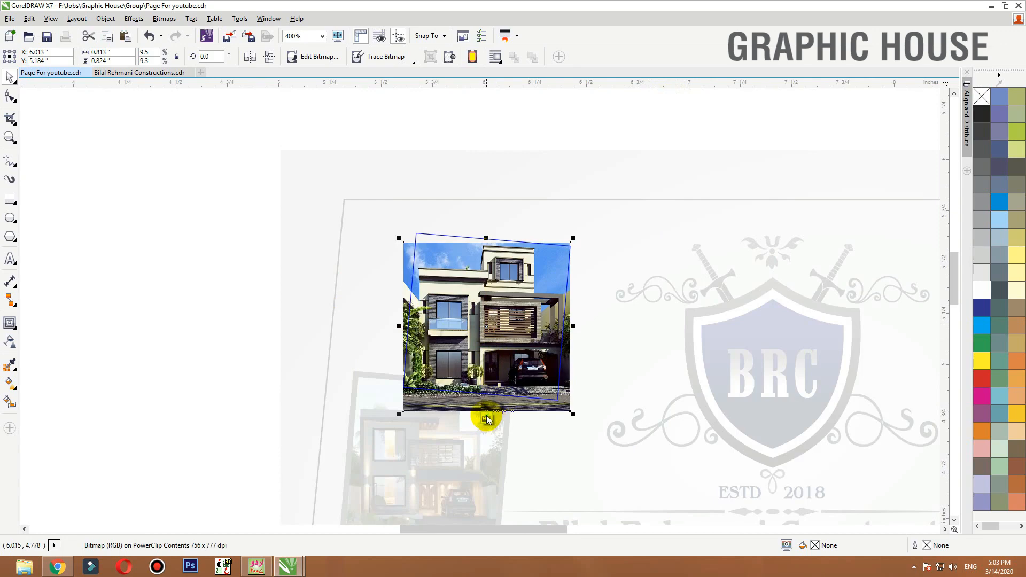
Step: Add a vertically mirrored copy of the blue-sky house photo directly above it to cover the frame's upper edge, and finish editing the PowerClip
drag(486, 414, 481, 240)
click(274, 62)
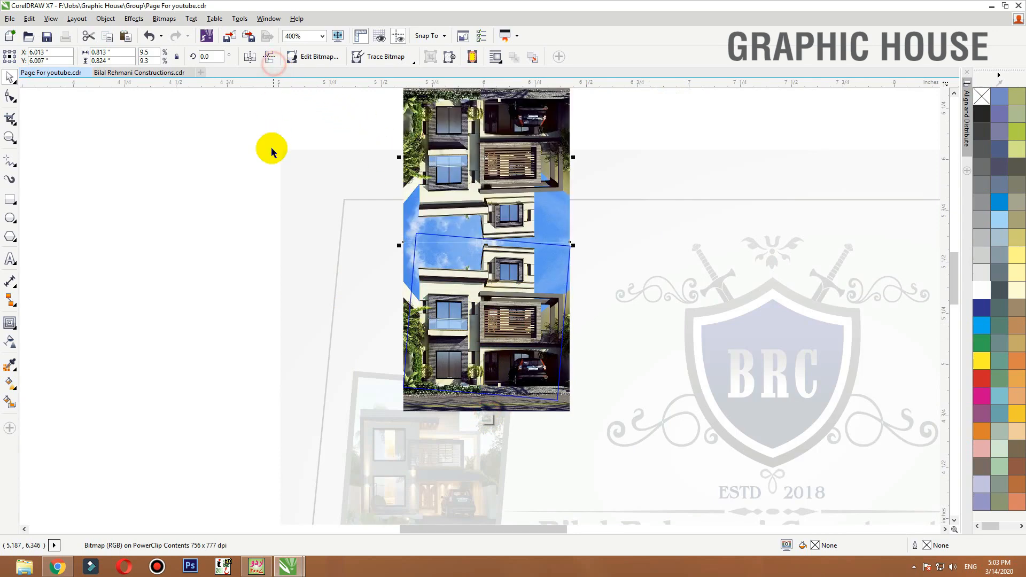
ctrl+click(266, 194)
click(270, 229)
Step: Inside the upper right frame, scale the arched-window house photo down to about 0.839 by 0.787 inches
scroll(153, 208, down, 1)
key(F2)
drag(283, 203, 736, 379)
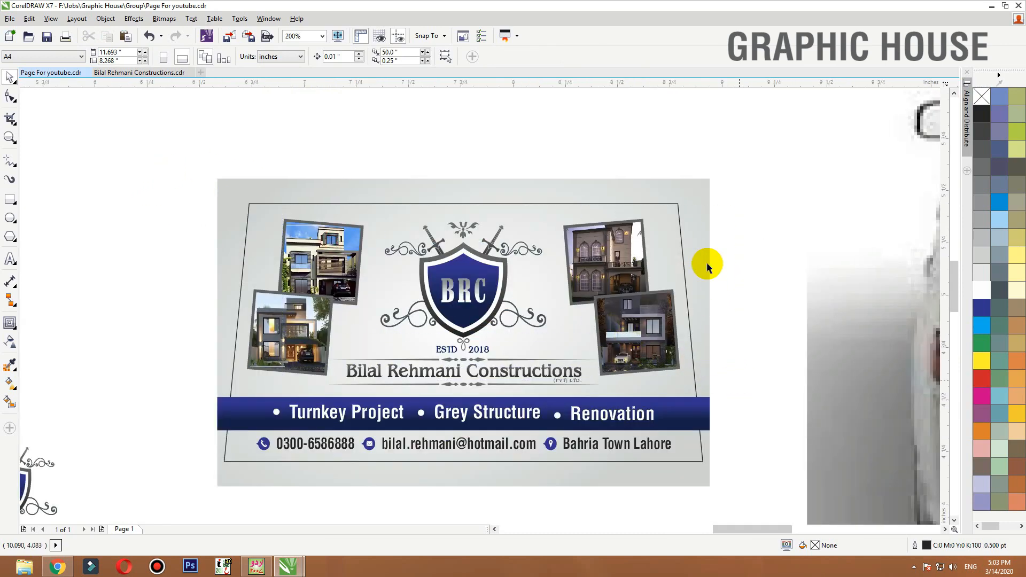
double_click(711, 240)
click(712, 235)
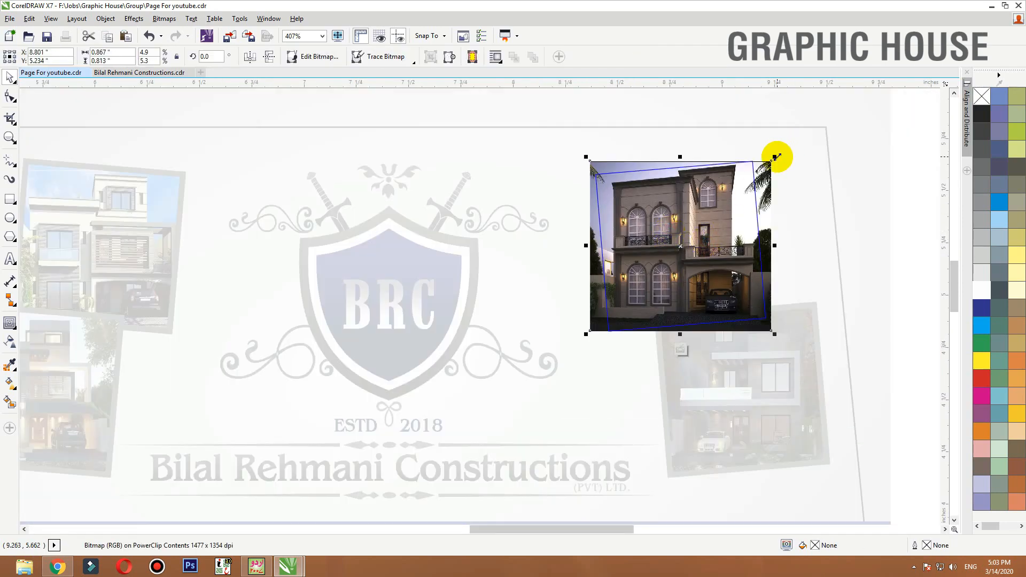
drag(775, 157, 768, 162)
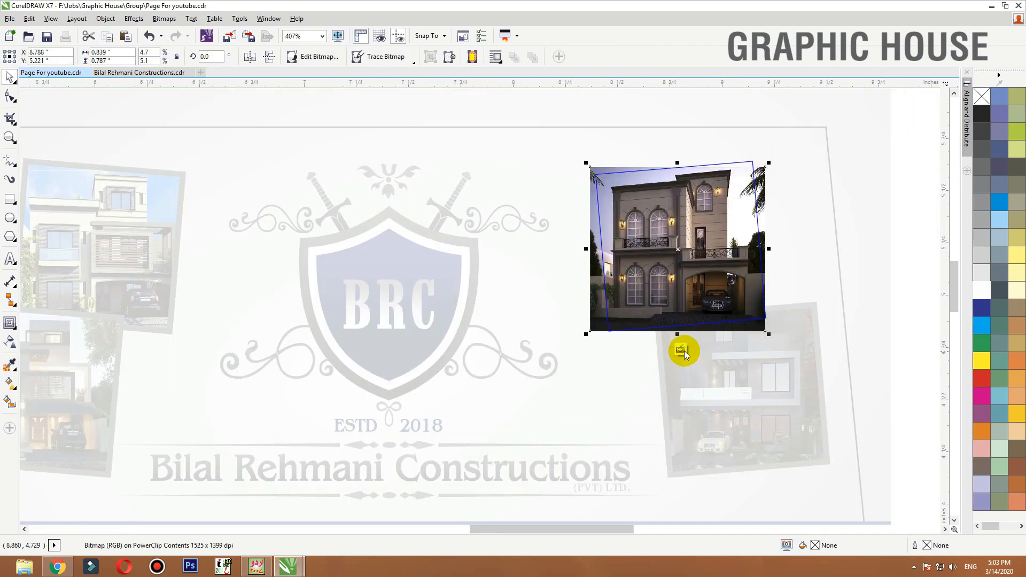
Step: Add a vertically mirrored copy of the arched-window house photo above it and finish editing the PowerClip
drag(678, 334, 686, 153)
right_click(685, 153)
ctrl+click(838, 163)
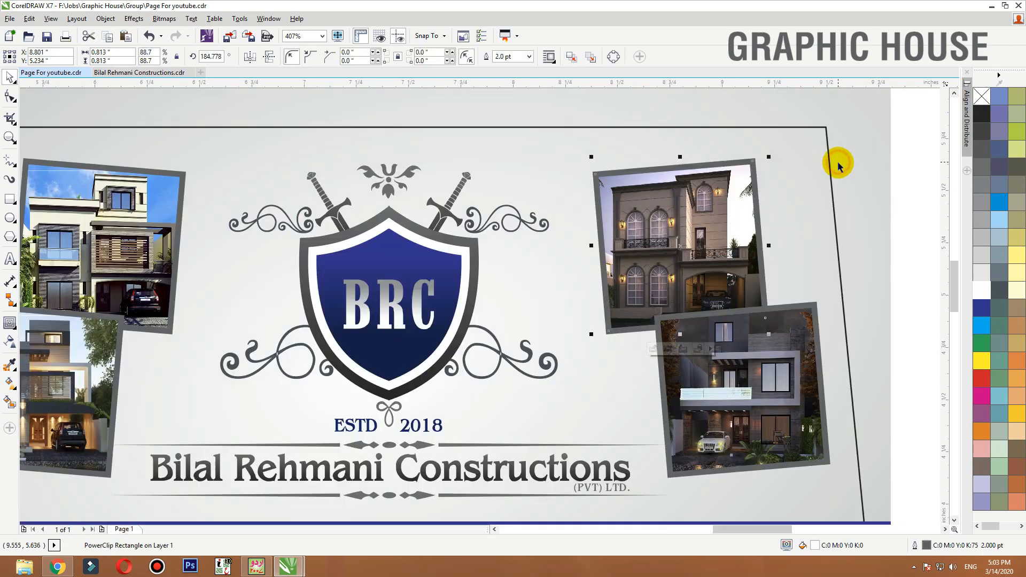
Step: Inside the lower right frame, resize the dark grey house photo to about 0.824 by 0.781 inches and shift it slightly right
double_click(771, 372)
key(shift+F2)
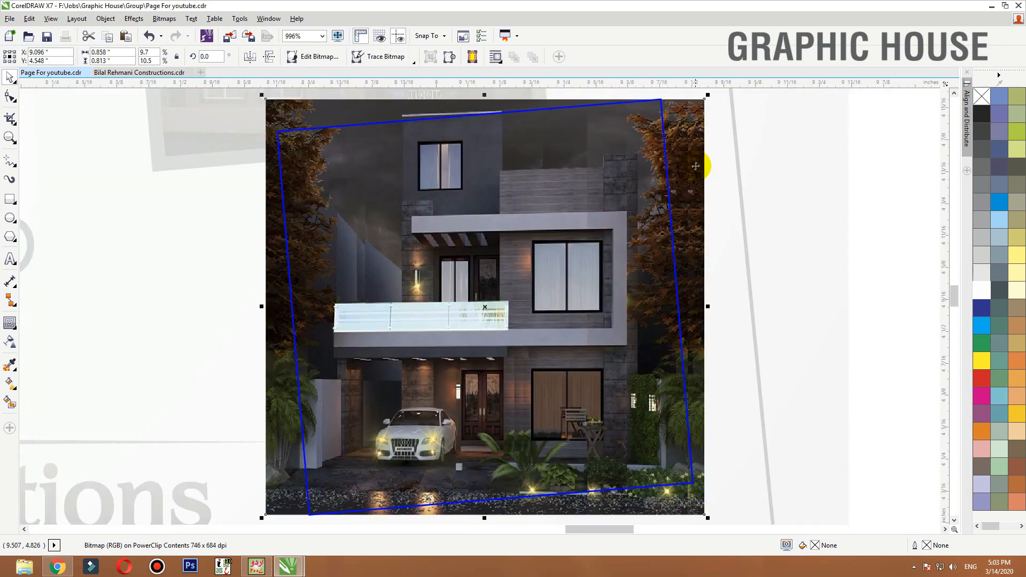
scroll(708, 109, down, 2)
drag(695, 124, 694, 124)
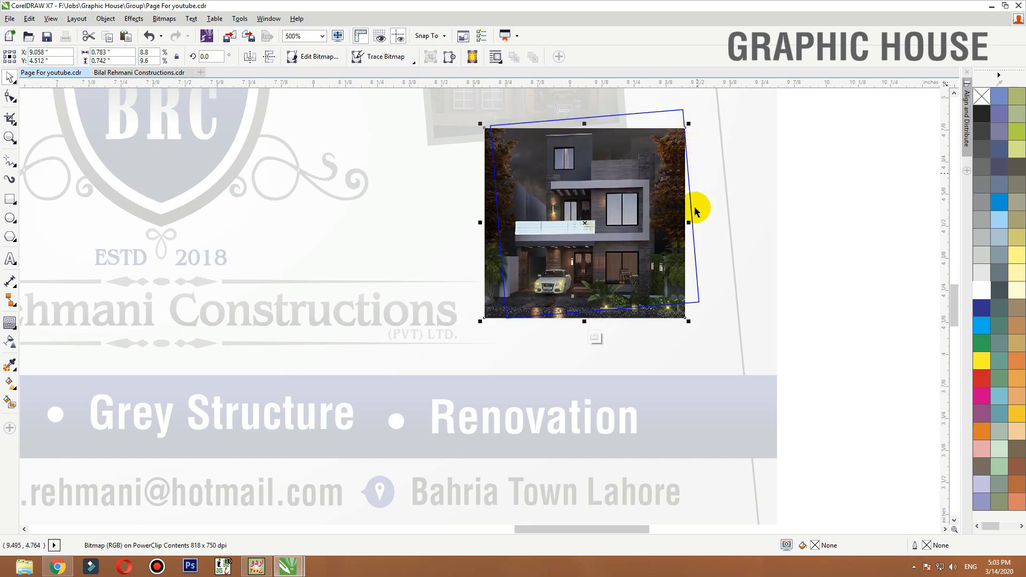
drag(692, 236, 695, 247)
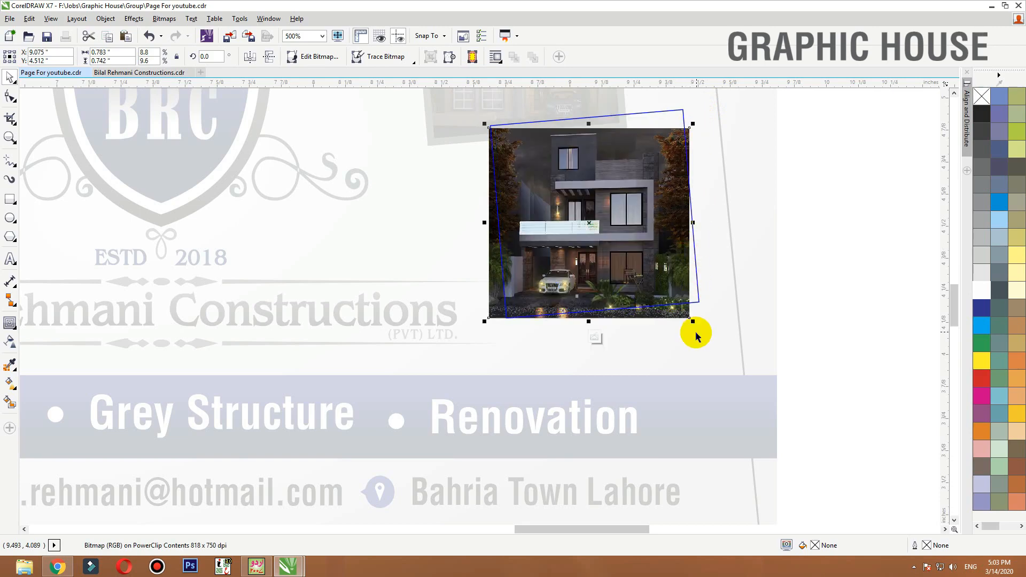
drag(693, 321, 703, 332)
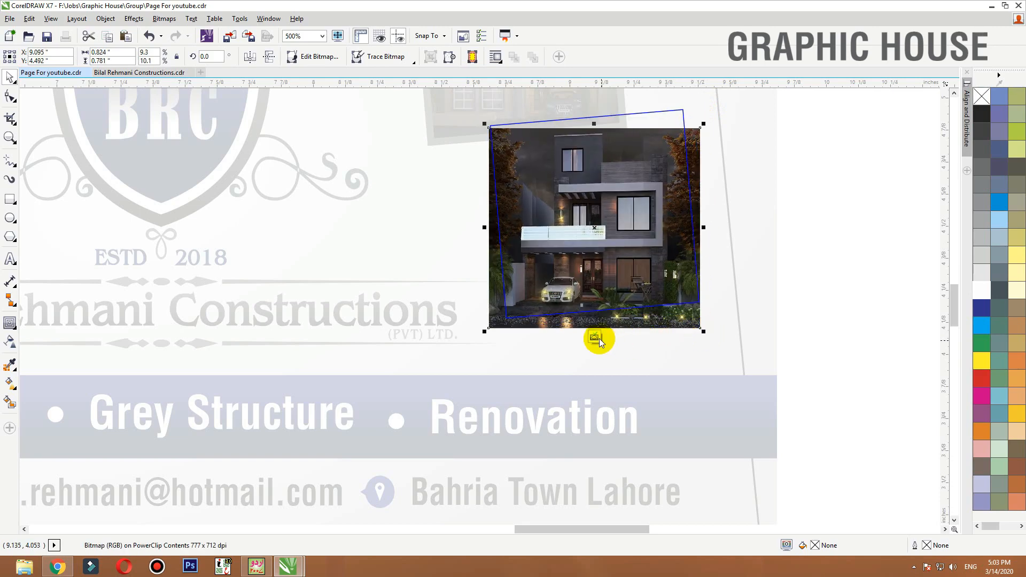
Step: Add a vertically mirrored copy of the dark grey house photo directly above it and finish editing the lower right PowerClip
drag(485, 331, 568, 95)
ctrl+click(798, 174)
ctrl+click(670, 166)
key(F2)
drag(710, 152, 639, 184)
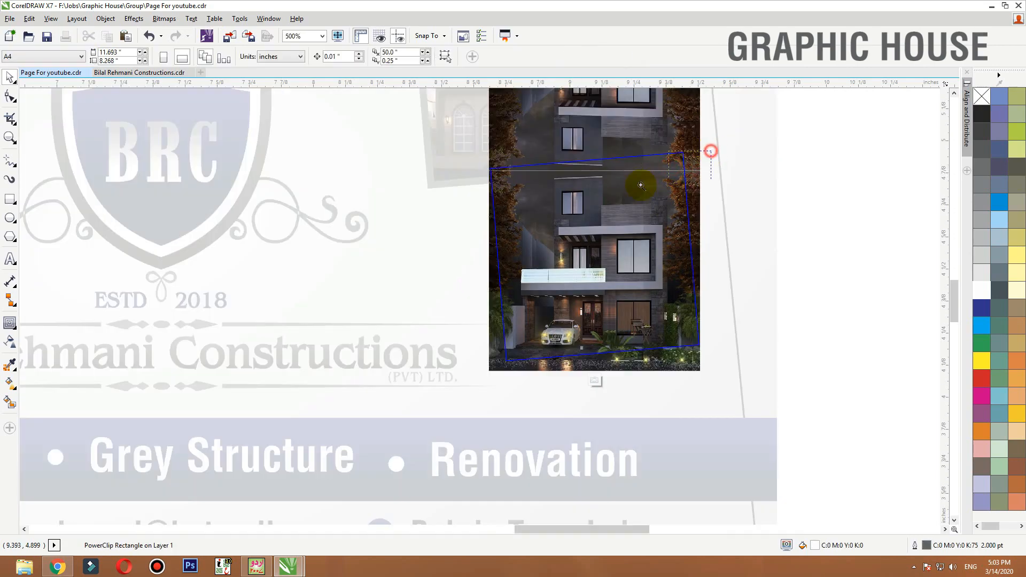
drag(660, 230, 661, 235)
ctrl+click(861, 245)
scroll(616, 278, down, 6)
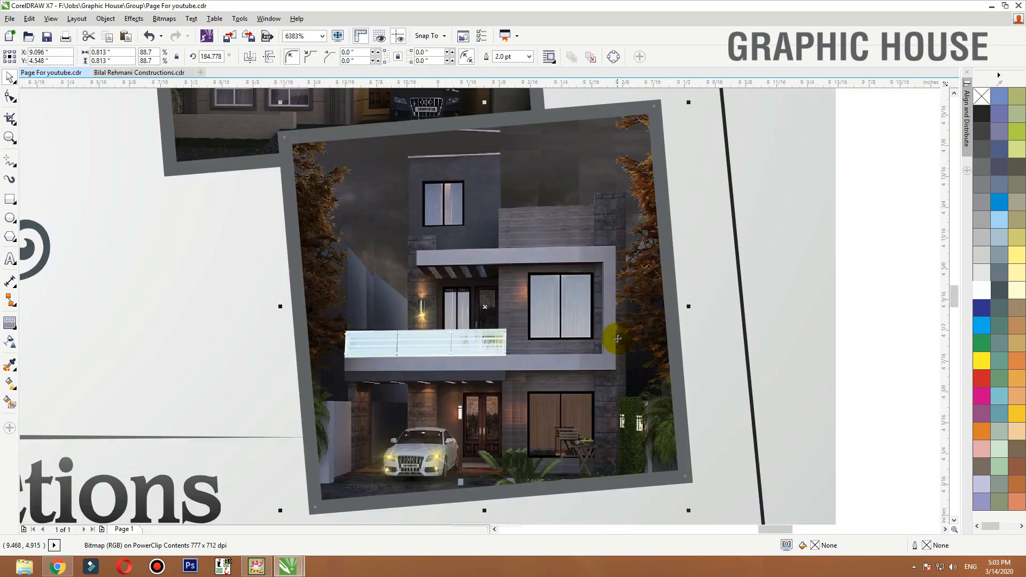
Step: Review the whole advertisement layout, checking the background, logo, contact line and rear-window outline
key(shift+F2)
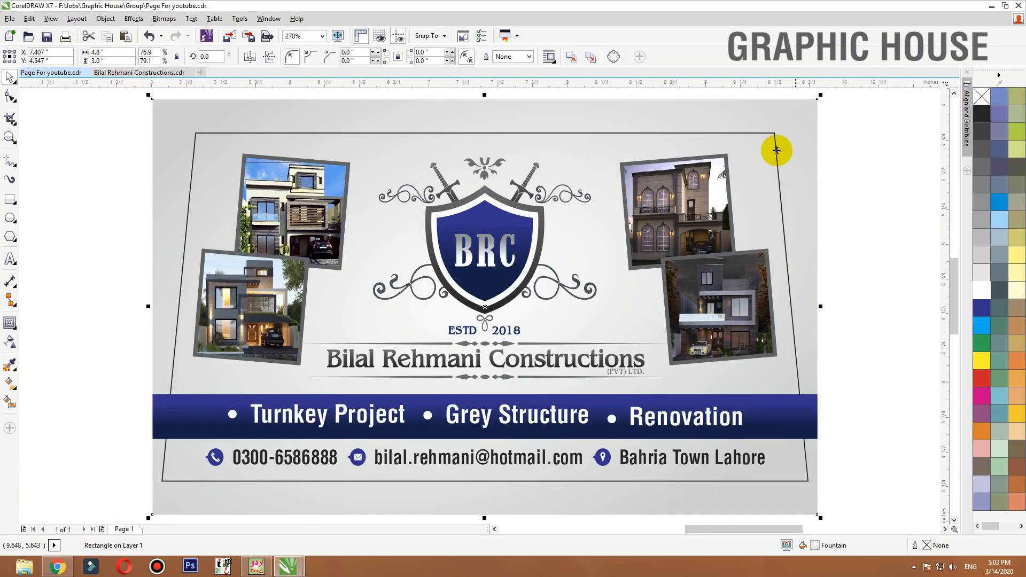
click(800, 150)
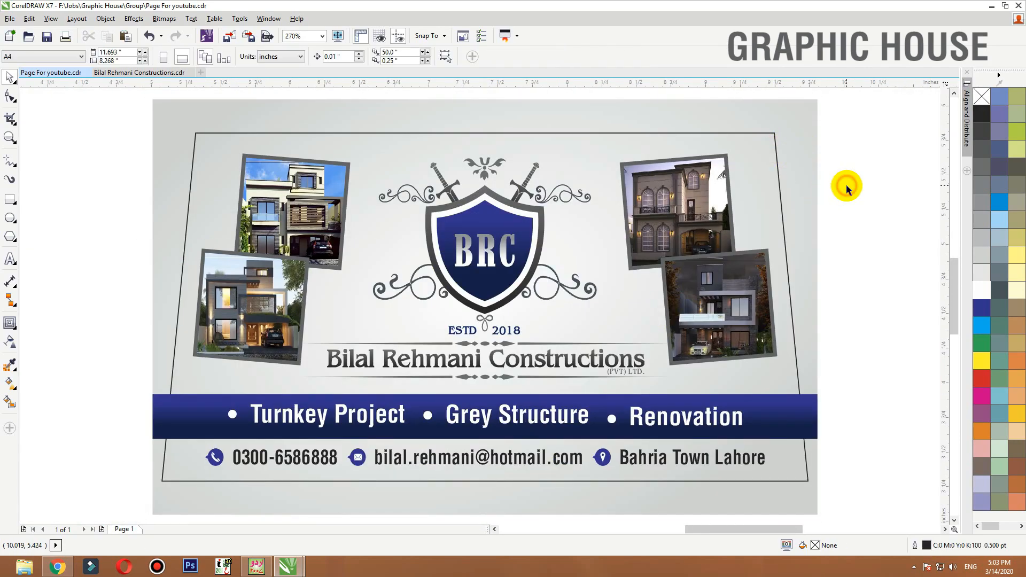
click(571, 363)
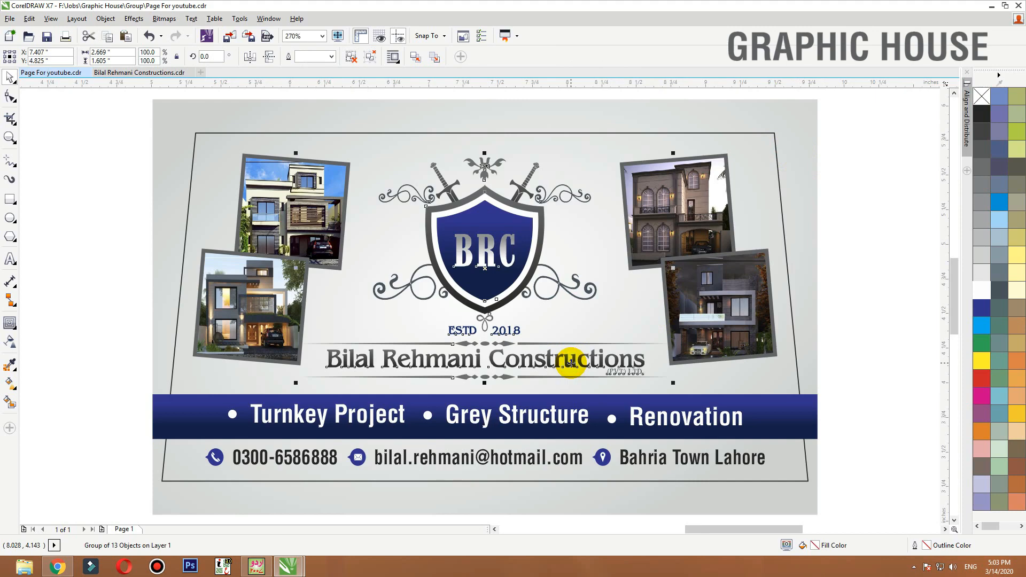
click(853, 230)
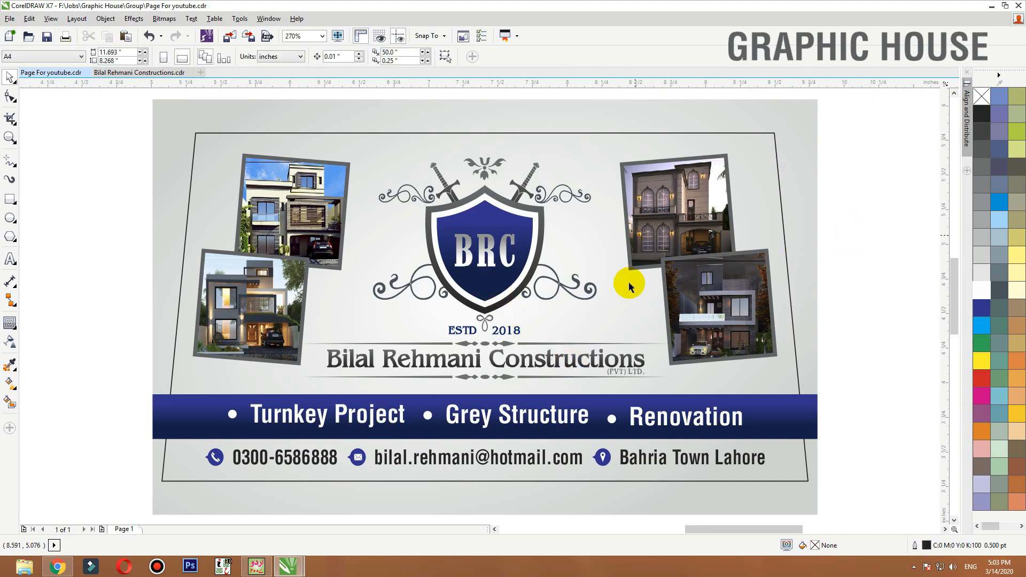
click(774, 133)
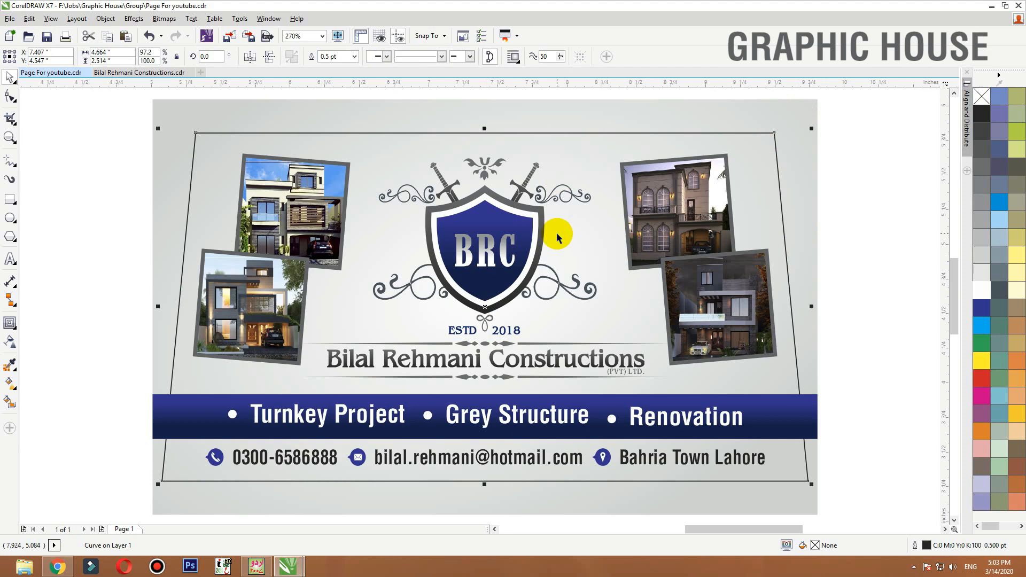
click(482, 251)
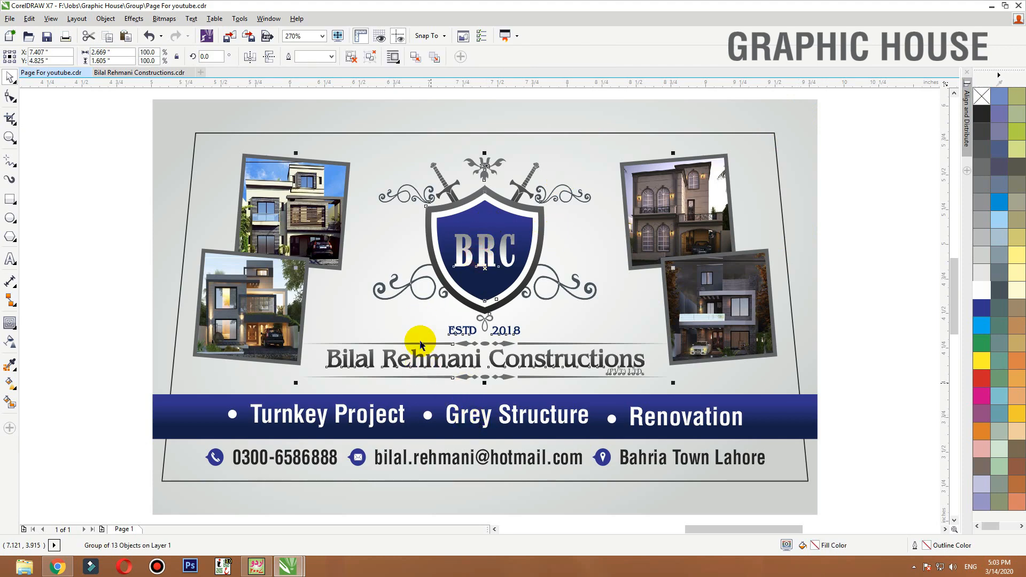
click(460, 461)
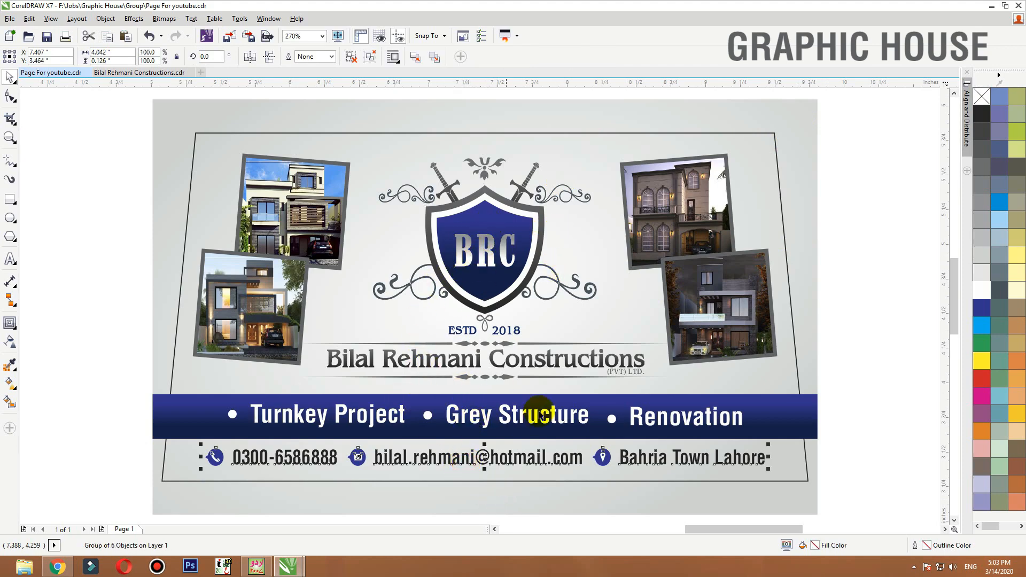
click(775, 141)
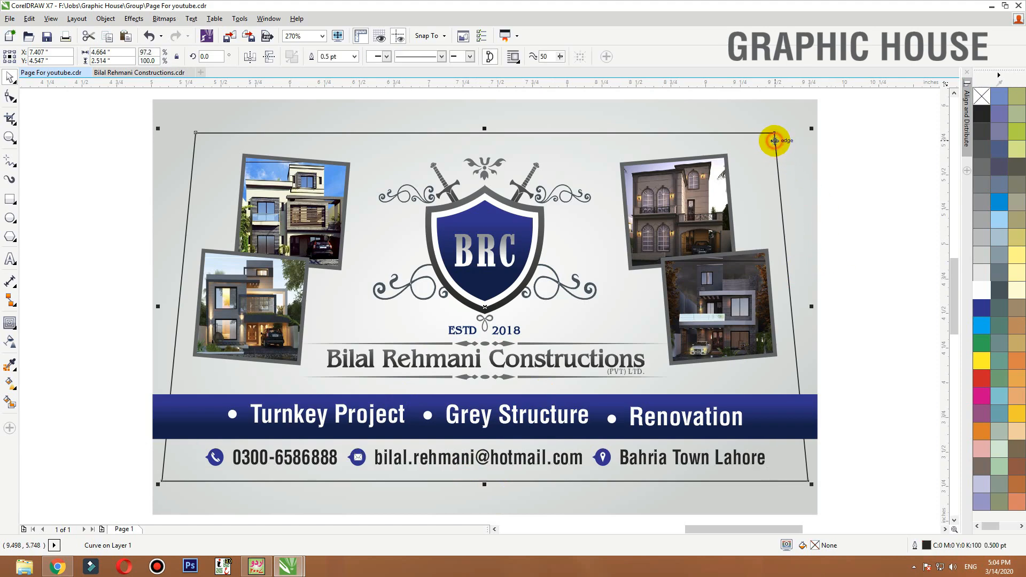
click(846, 148)
Step: Delete the spare small company logo beside the advertisement on the page
scroll(472, 265, down, 5)
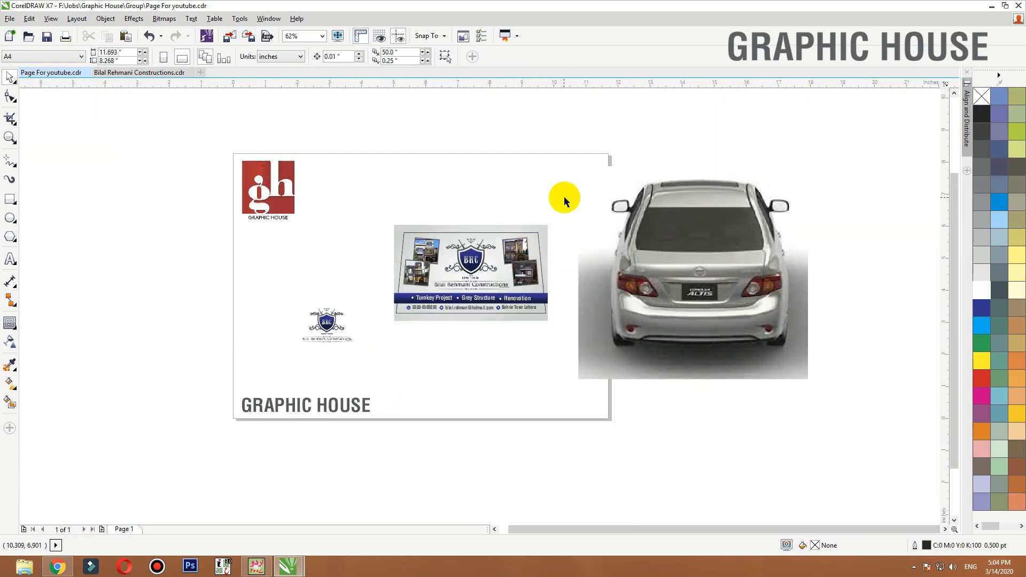
drag(289, 278, 371, 357)
key(Delete)
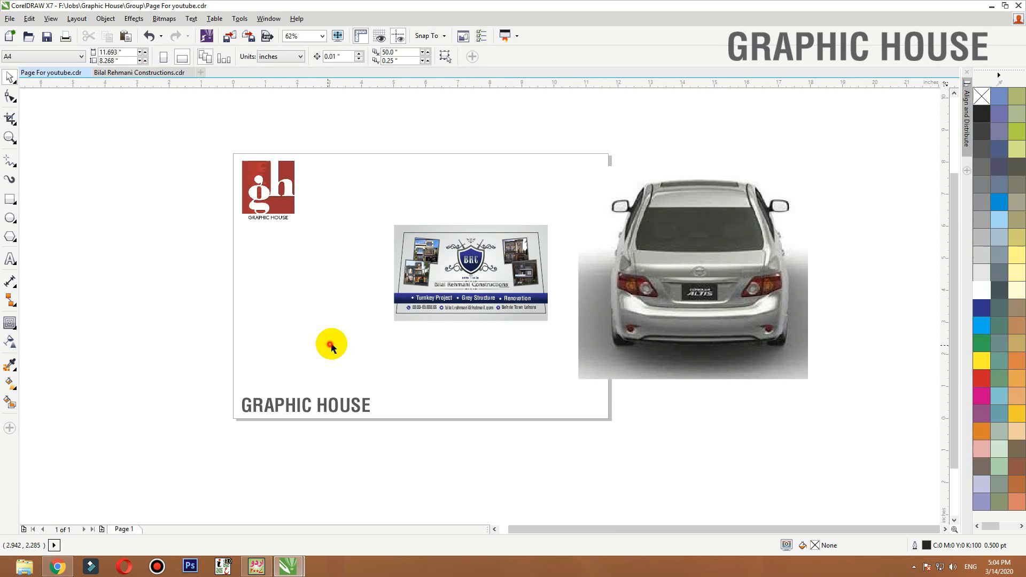
Step: Shift the car photo slightly right and down, and undo the further change to it
click(671, 296)
drag(583, 170, 591, 178)
drag(591, 179, 556, 218)
key(ctrl+z)
Step: Preview a grouped copy of the advertisement over the car's rear window at about 3.916 by 2.447 inches, and delete that copy
drag(325, 189, 572, 343)
drag(472, 283, 711, 256)
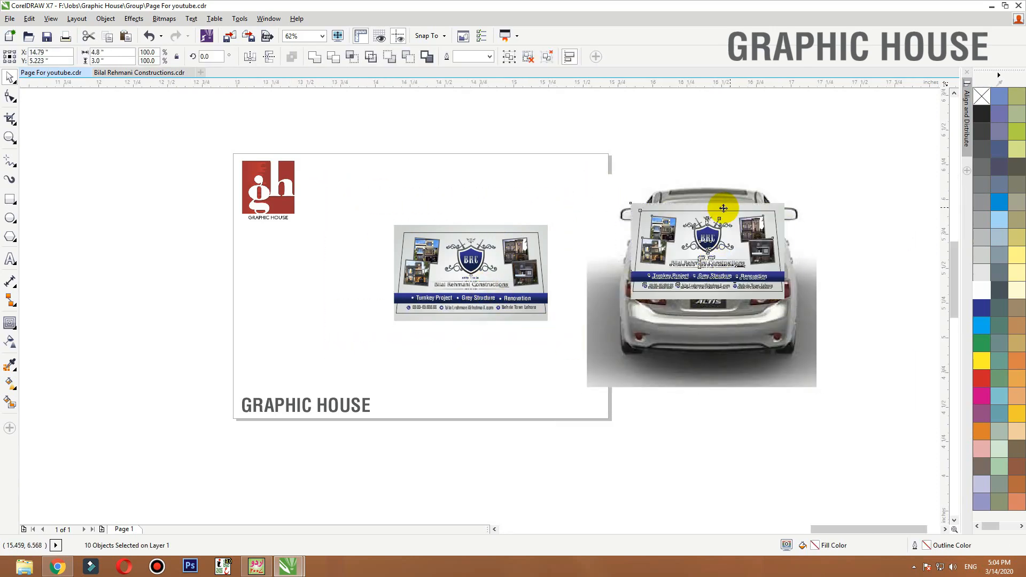
scroll(721, 206, up, 3)
key(ctrl+g)
drag(769, 156, 715, 202)
key(Escape)
drag(713, 258, 718, 249)
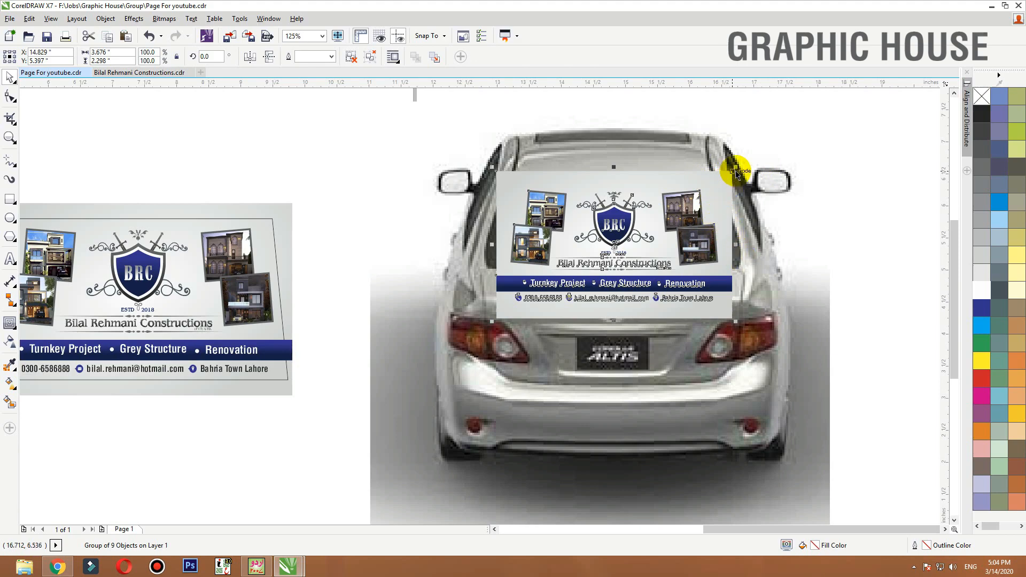
drag(736, 174, 745, 159)
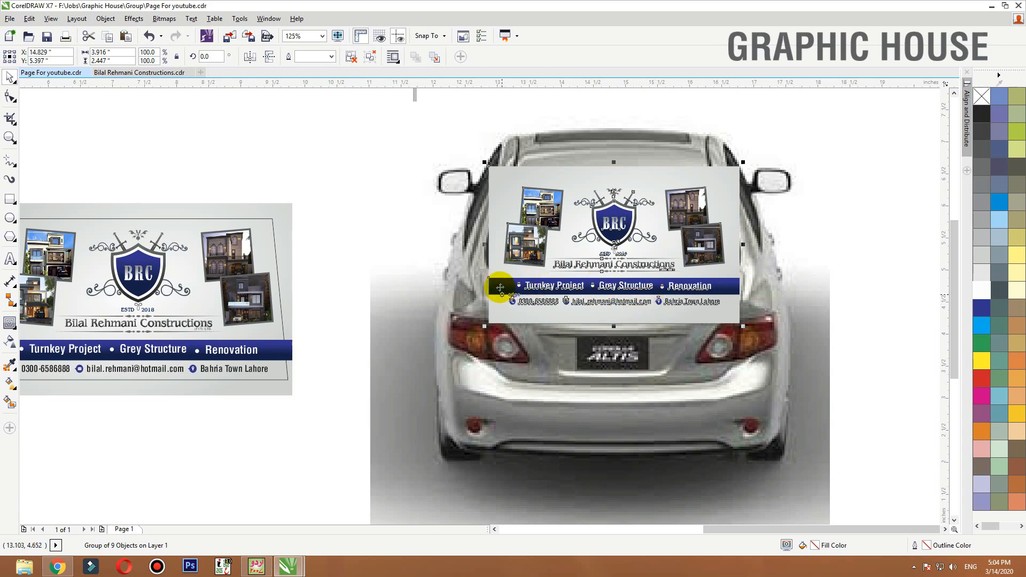
key(Delete)
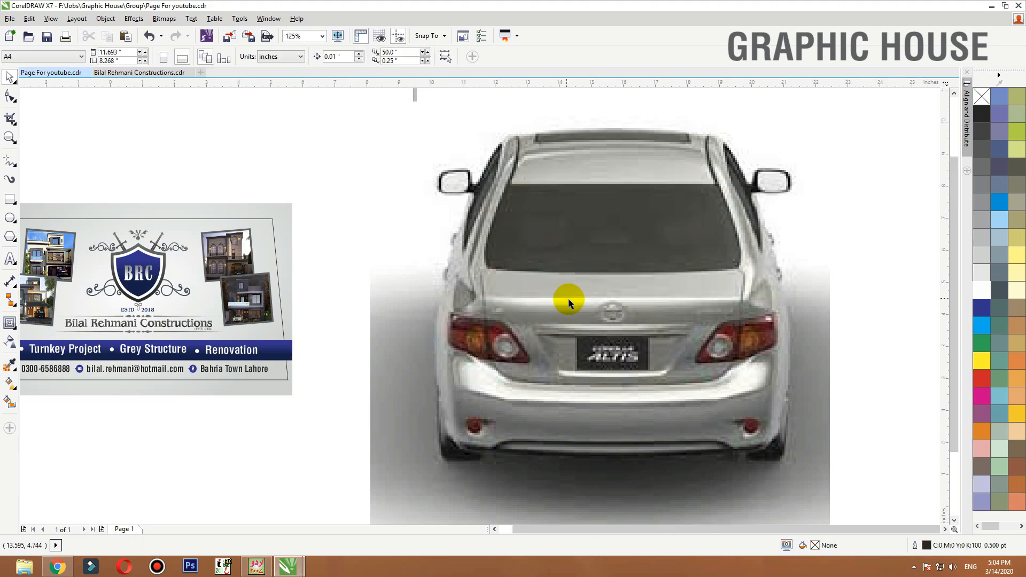
Step: Select the complete advertisement with its window outline and place it lower on the page, at about X 8.024, Y 2.98 inches
scroll(568, 293, down, 3)
click(419, 275)
key(shift+F2)
scroll(487, 257, down, 1)
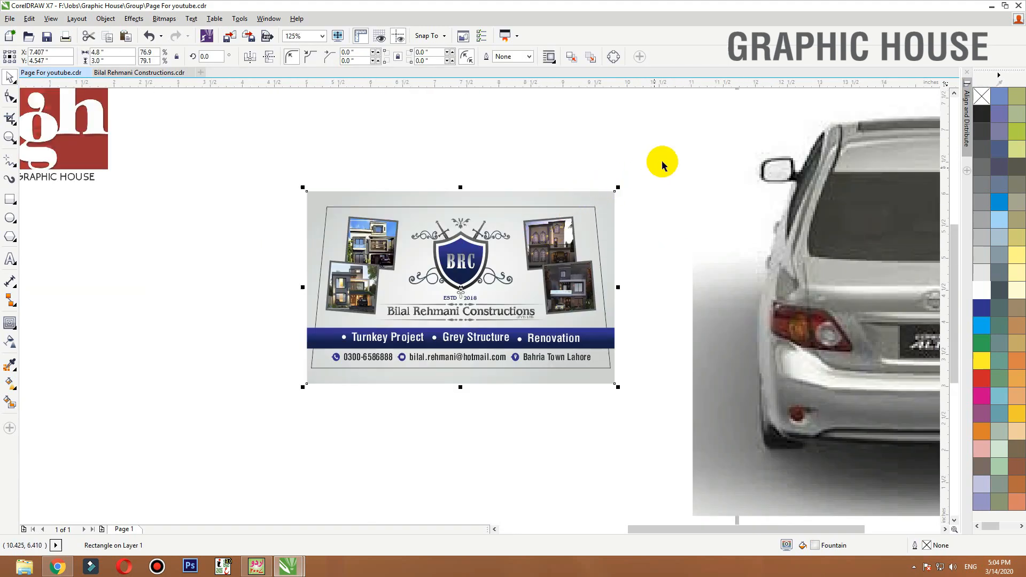
drag(663, 161, 228, 444)
scroll(484, 427, down, 1)
drag(465, 402, 486, 417)
key(shift+F2)
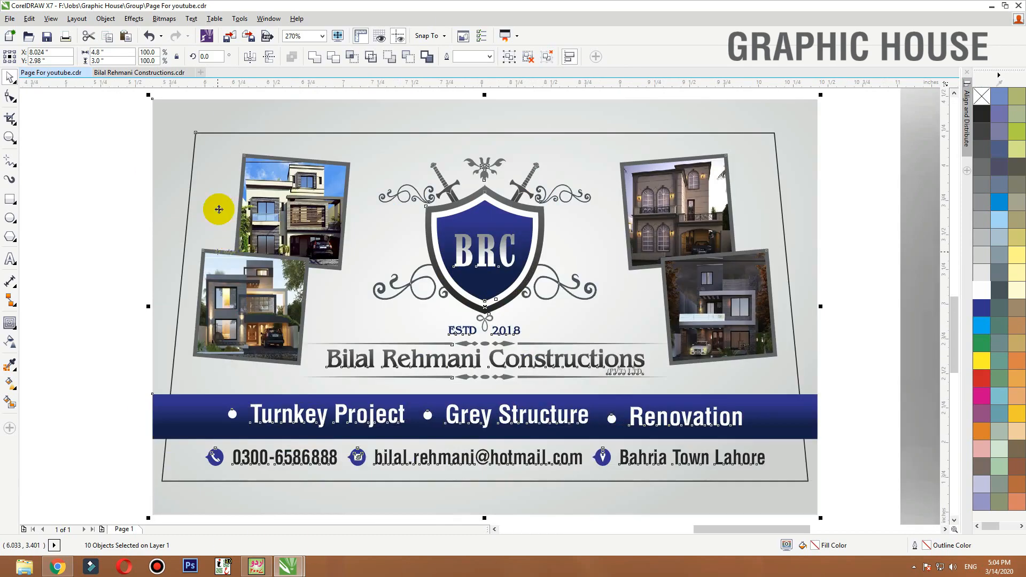
Step: Copy the outline pen, outline color and fill of the blue services band onto the grey background rectangle
key(Escape)
click(178, 411)
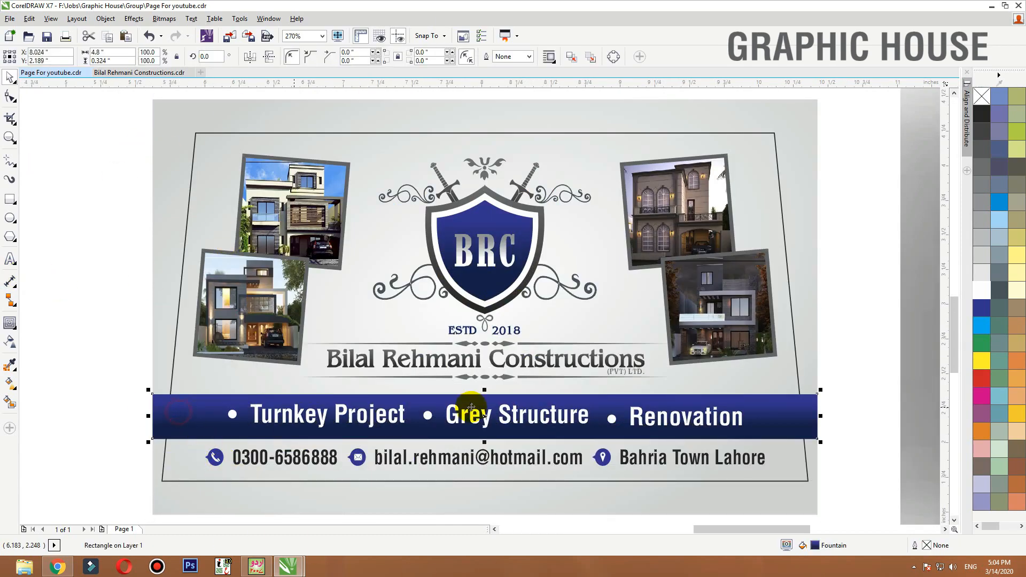
click(165, 361)
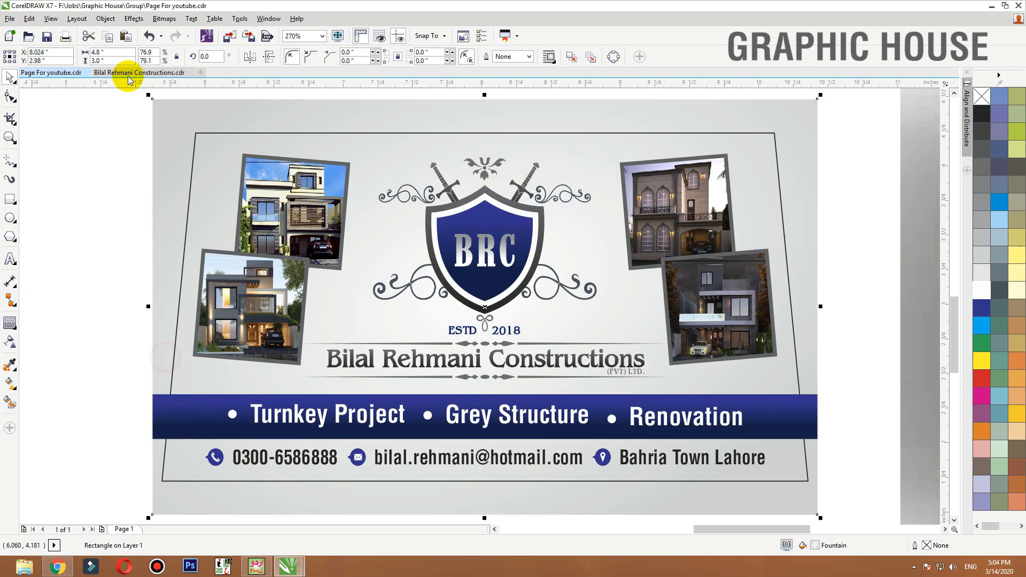
click(29, 18)
click(77, 220)
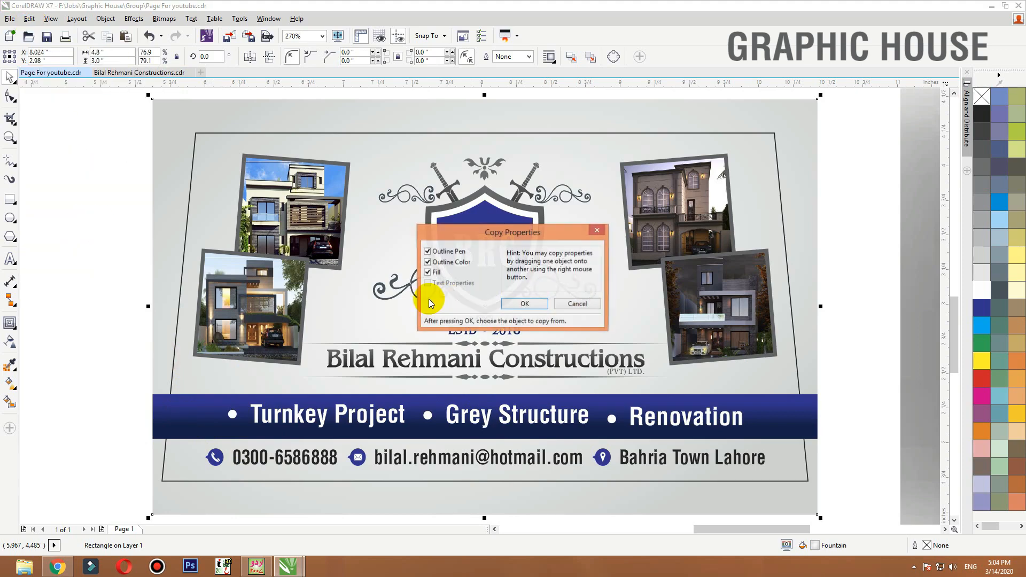
click(521, 301)
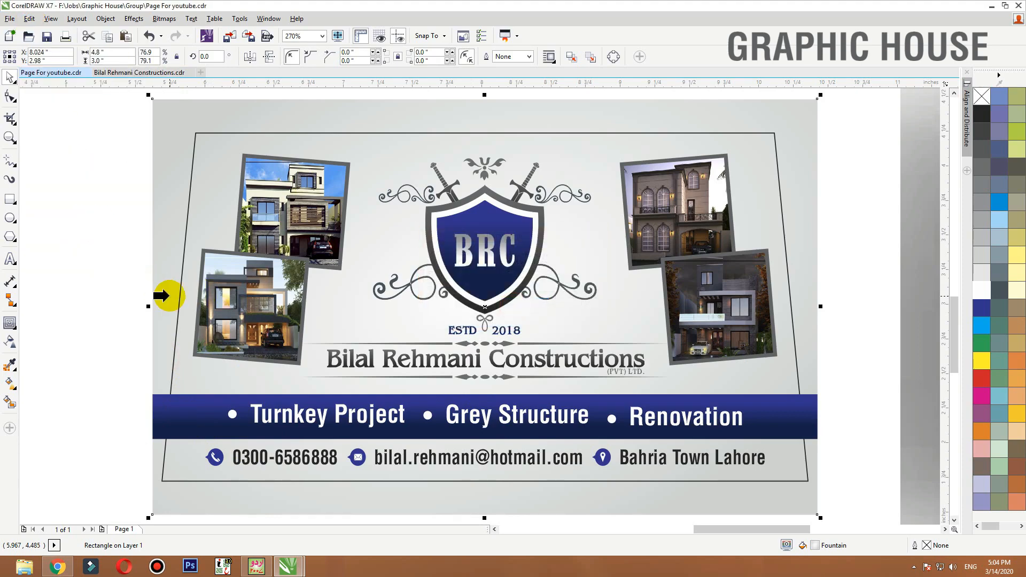
click(155, 407)
click(108, 366)
Step: Fill the services band with 20% black and its services text with 100% black
click(175, 425)
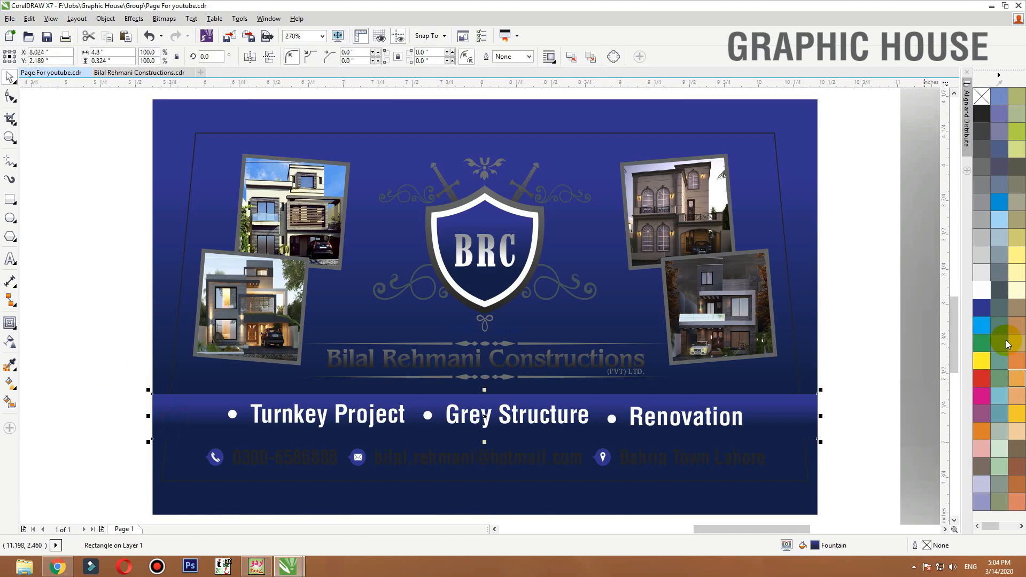
click(981, 275)
click(986, 259)
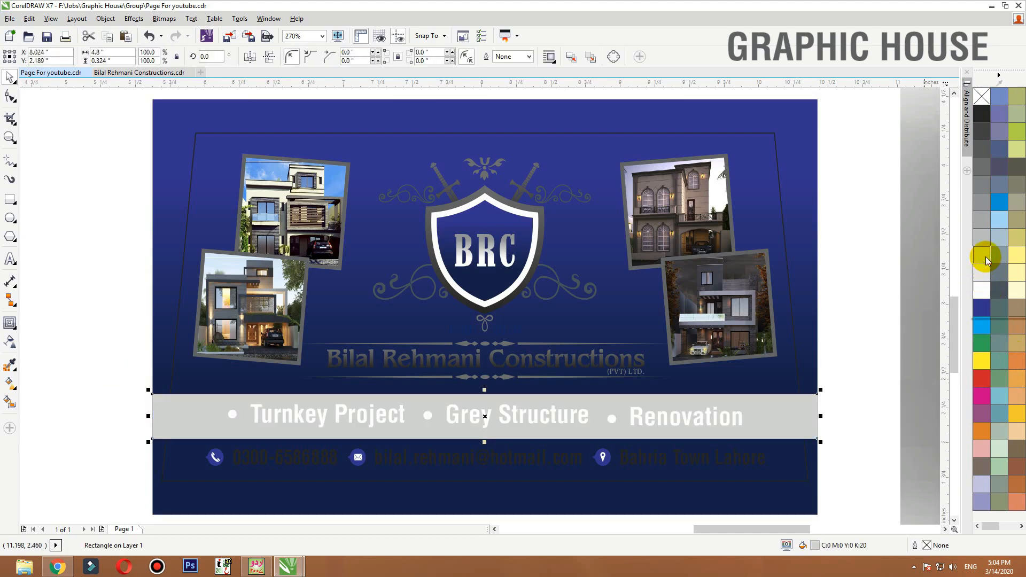
click(687, 419)
click(982, 114)
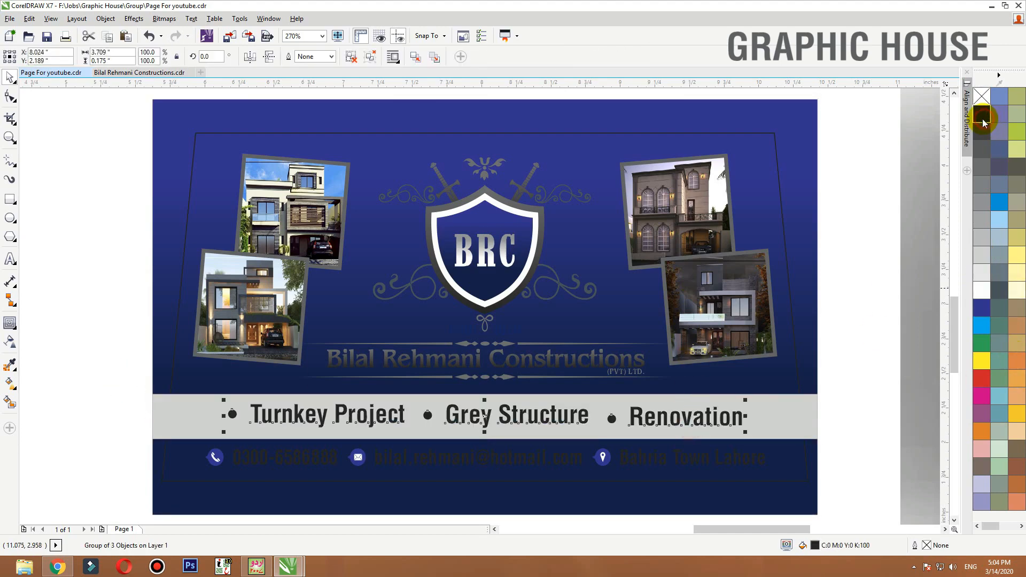
Step: Fill the e-mail, location and phone texts of the contact line with white
click(390, 461)
ctrl+click(390, 461)
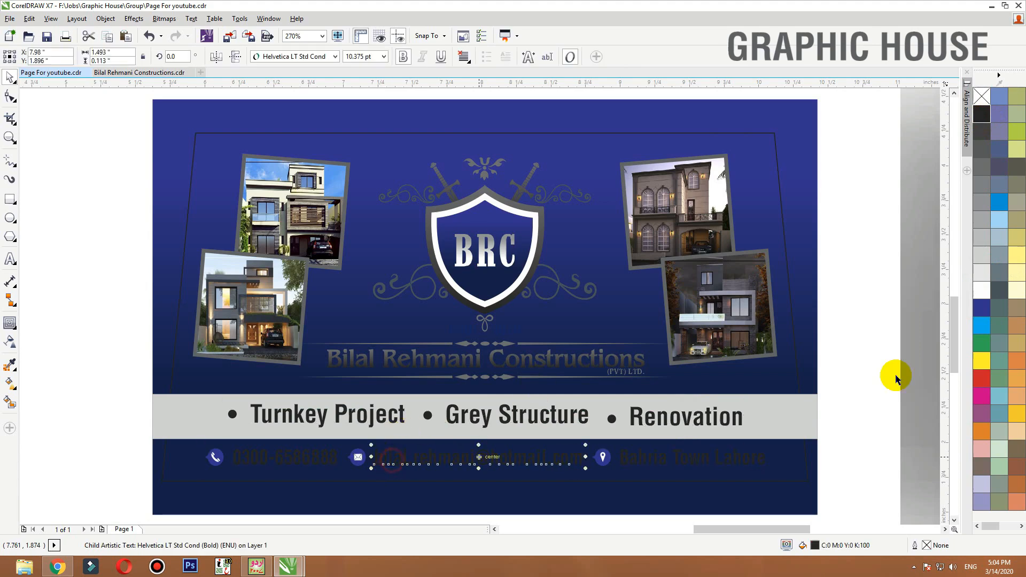
click(983, 291)
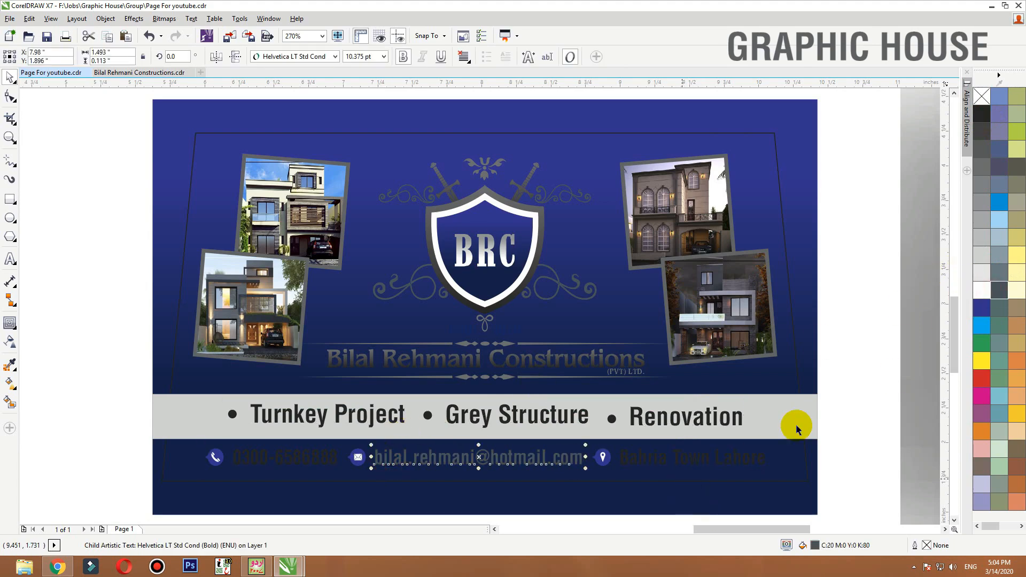
click(983, 291)
click(668, 460)
ctrl+click(667, 461)
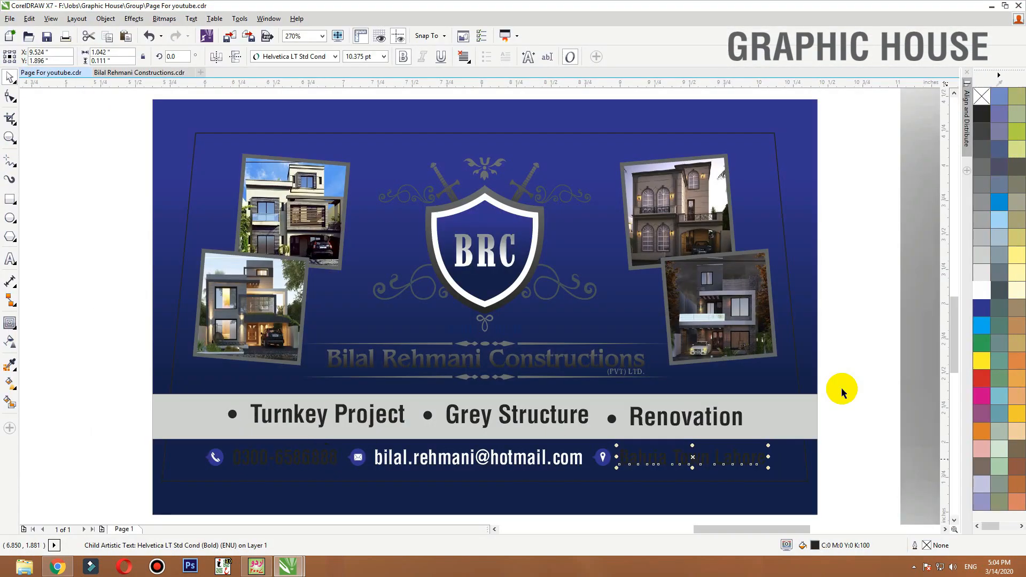
click(984, 291)
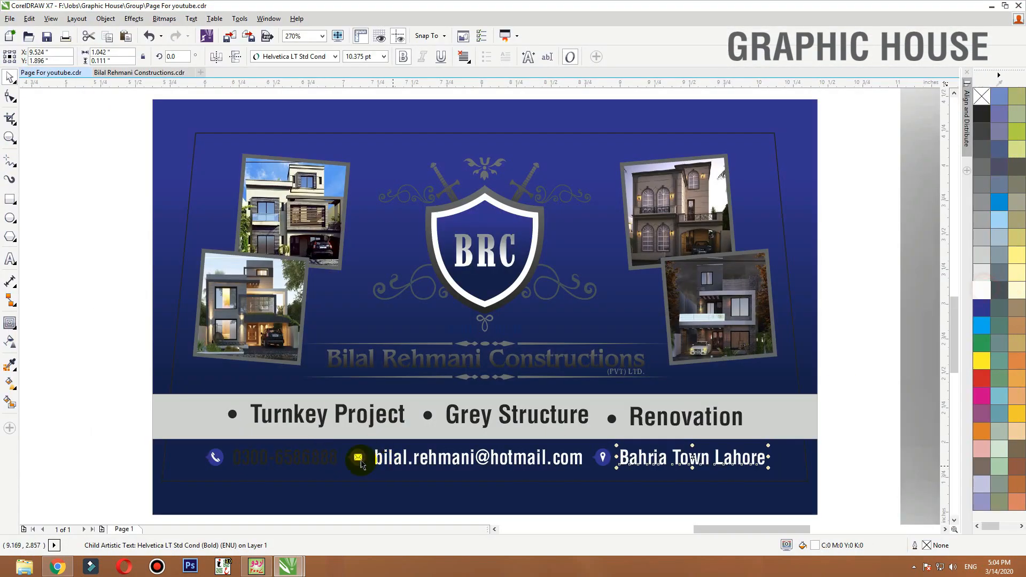
click(983, 294)
Step: Ungroup the logo and fill its company name, the ESTD 2018 text and the small ornament between them with white
click(496, 362)
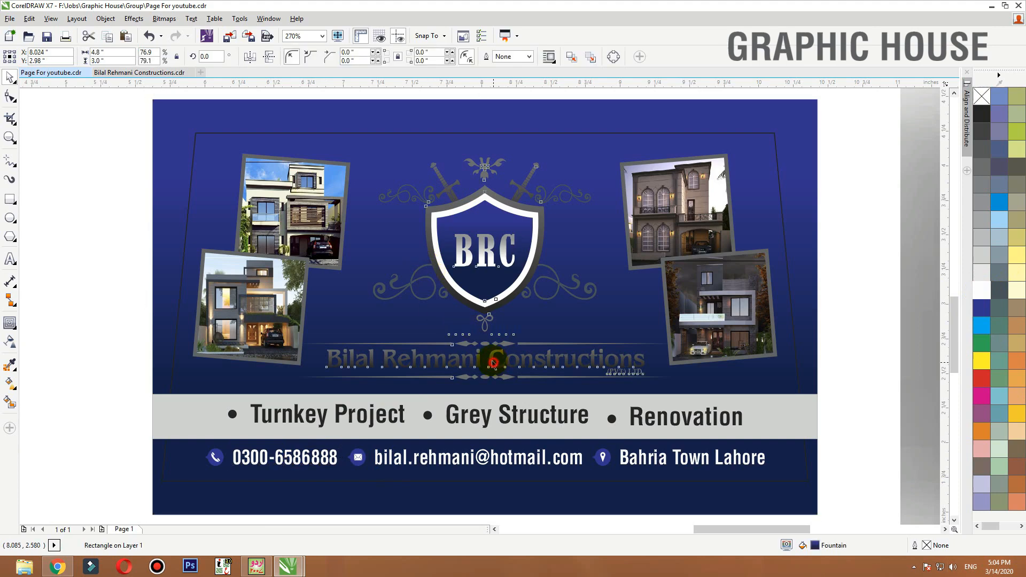
click(350, 56)
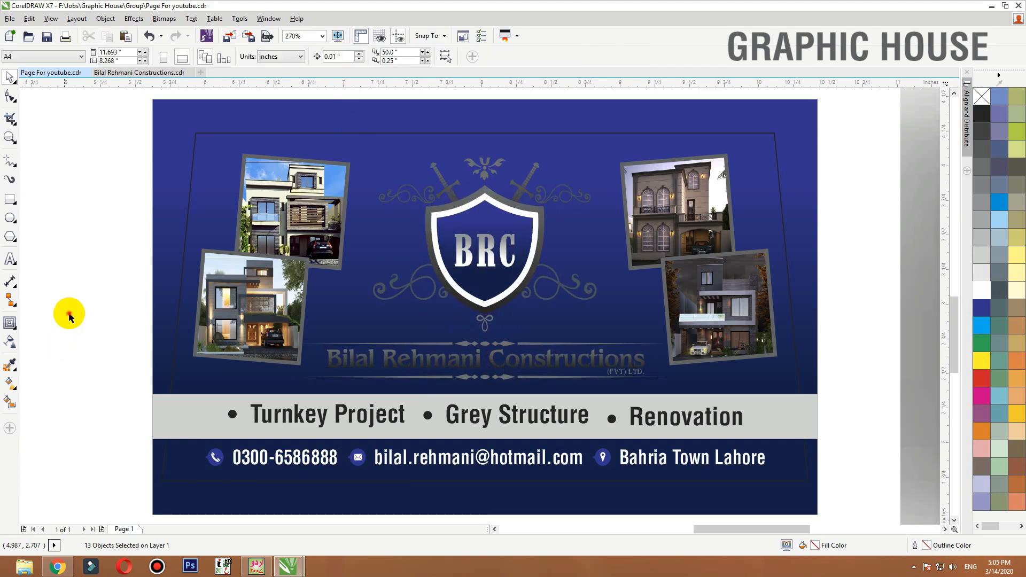
drag(68, 310, 797, 386)
click(984, 286)
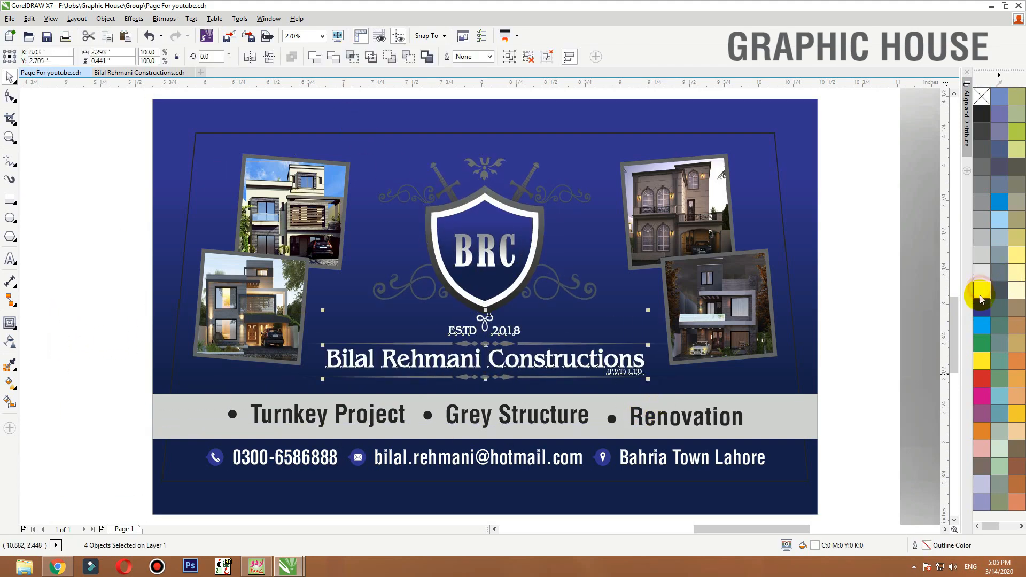
Step: Fill the logo's lower scrolls, the floral ornament above the shield and the crossed swords with white
click(574, 298)
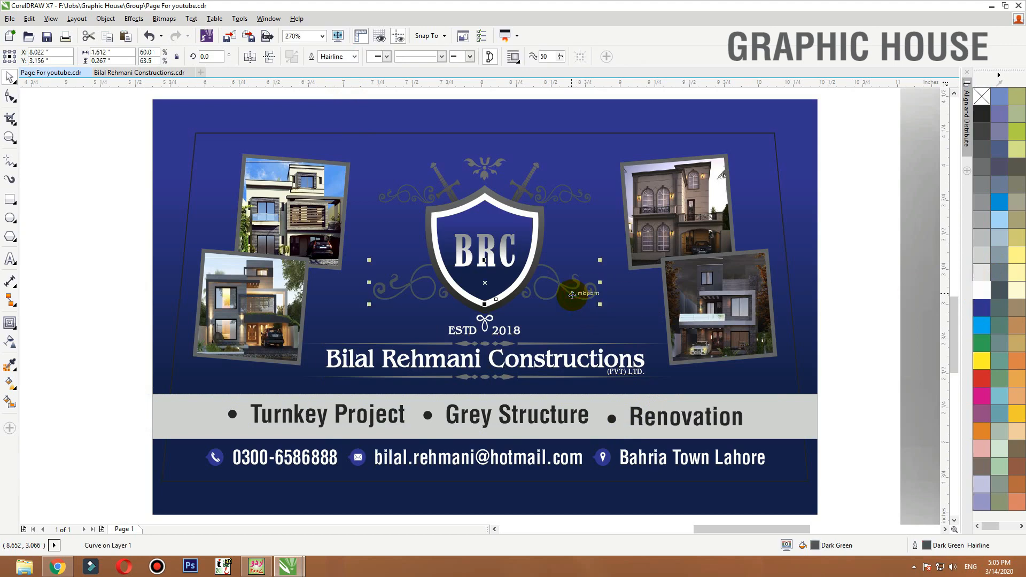
click(567, 206)
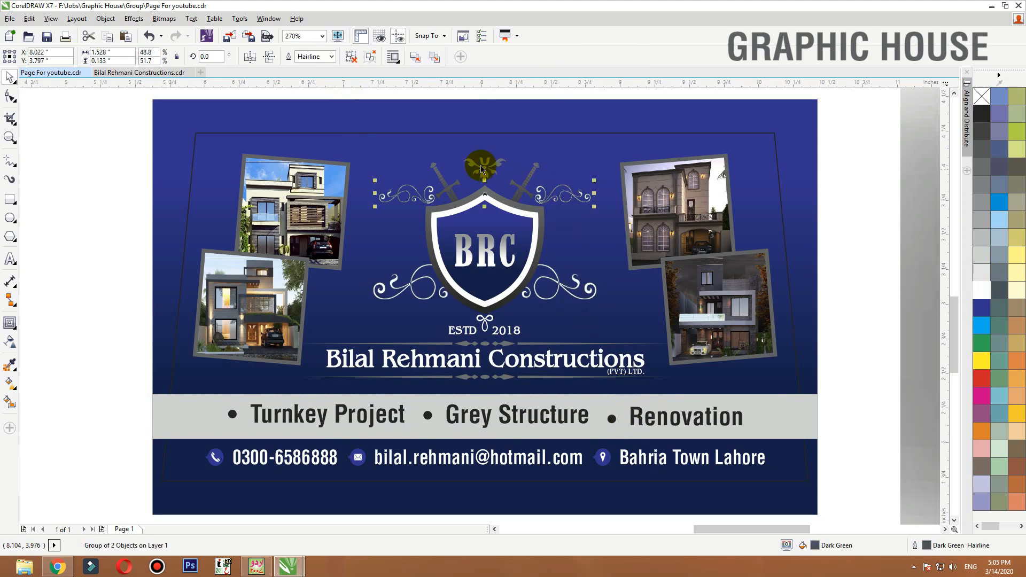
click(510, 176)
click(519, 190)
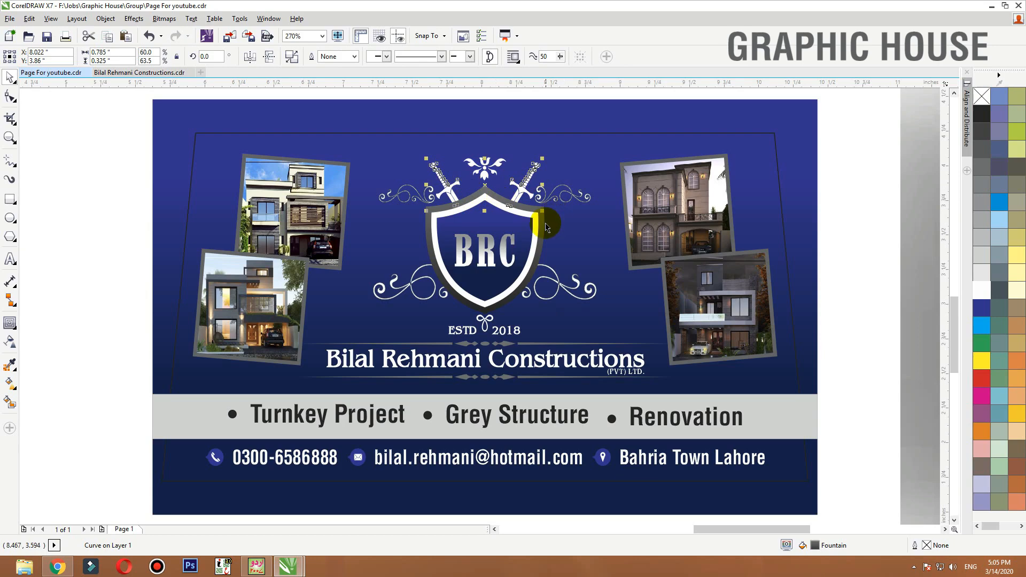
Step: Change the background rectangle's gradient to an elliptical one centred on the logo, blue inside and dark navy outside, and enlarge its spread
click(869, 215)
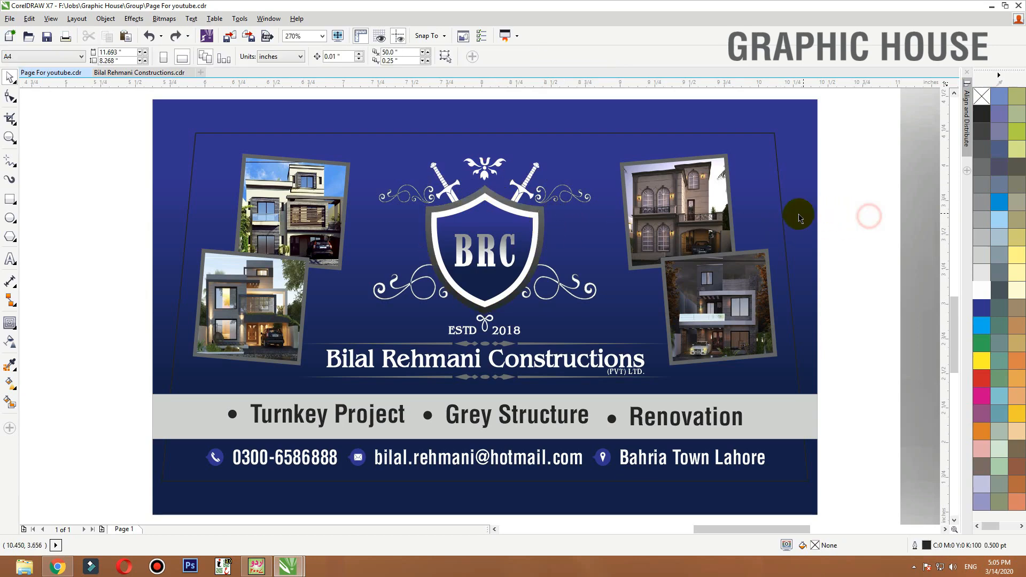
click(799, 214)
key(g)
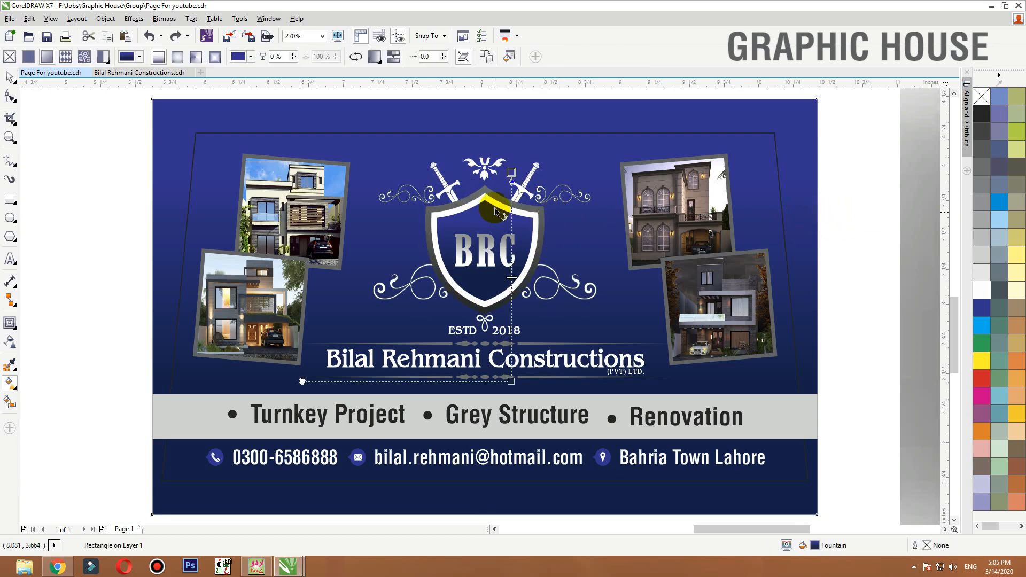
click(178, 56)
click(511, 277)
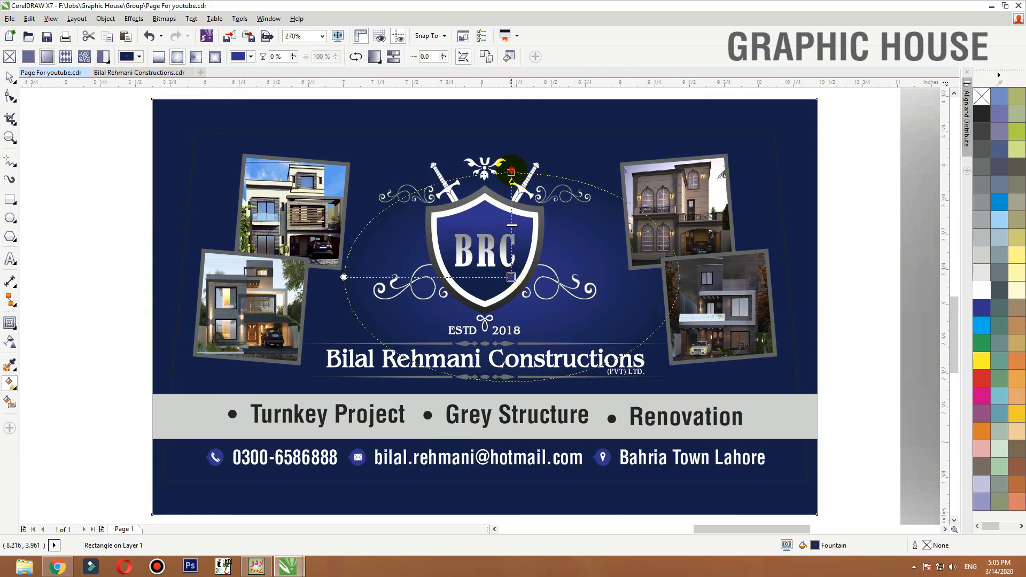
drag(510, 171, 489, 124)
click(526, 303)
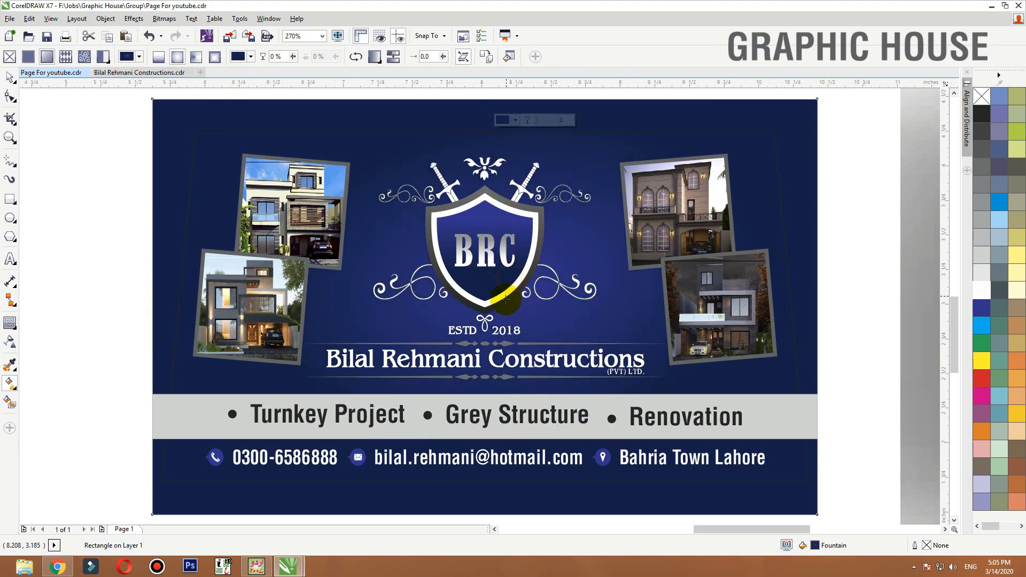
key(space)
Step: Fill the ornamental divider lines around the company name with white and colour the trapezoid's outline white
click(542, 342)
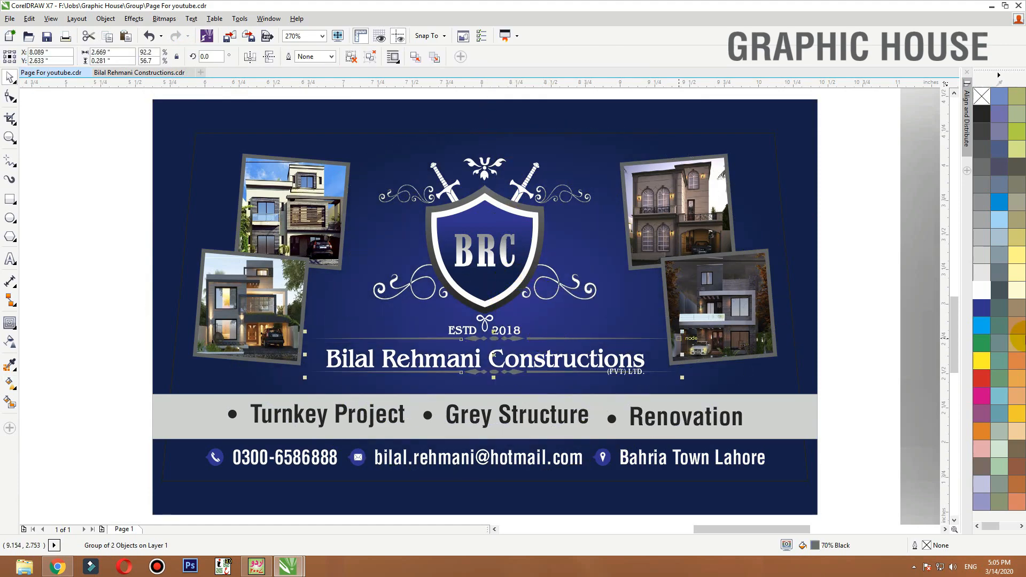
click(982, 290)
click(812, 289)
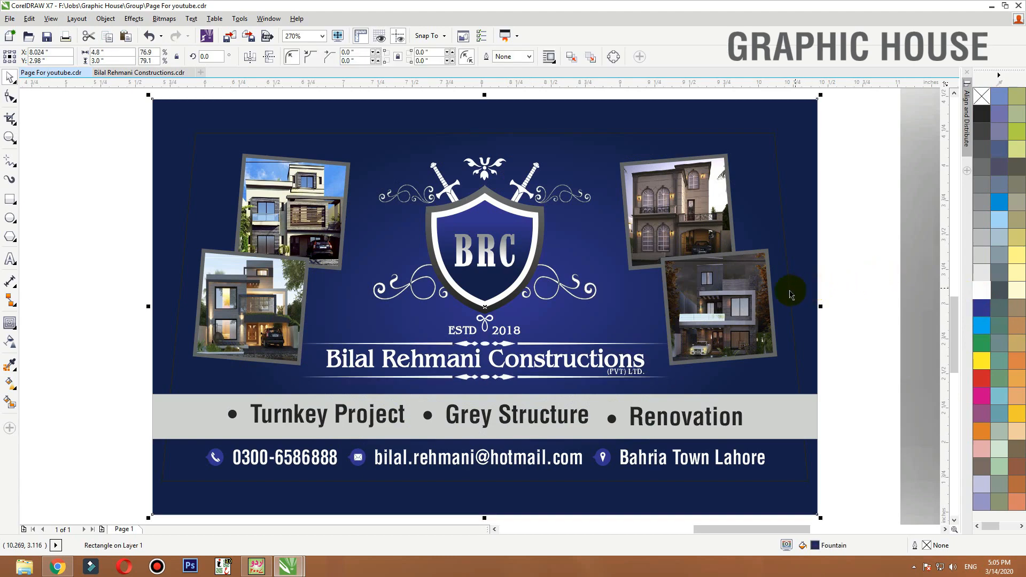
click(791, 295)
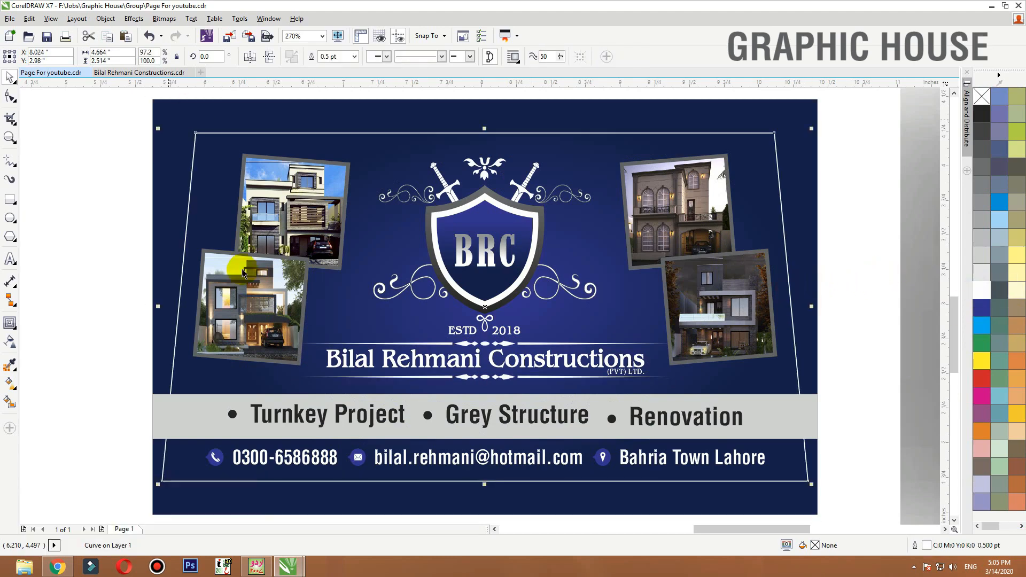
Step: Change the outlines of all four house photo frames to light grey
drag(272, 274, 249, 276)
key(ctrl+z)
shift+click(309, 207)
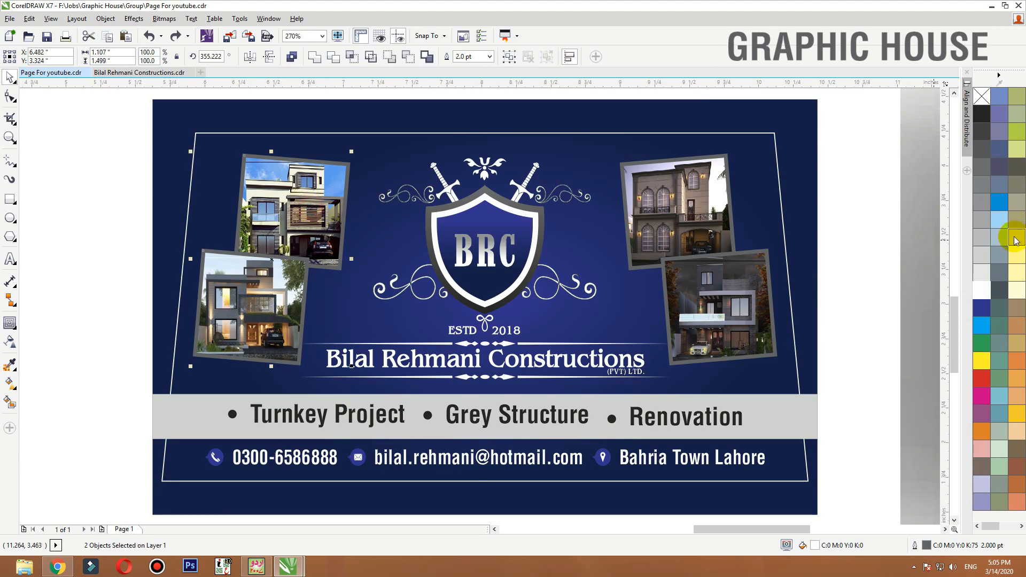
right_click(981, 274)
click(720, 305)
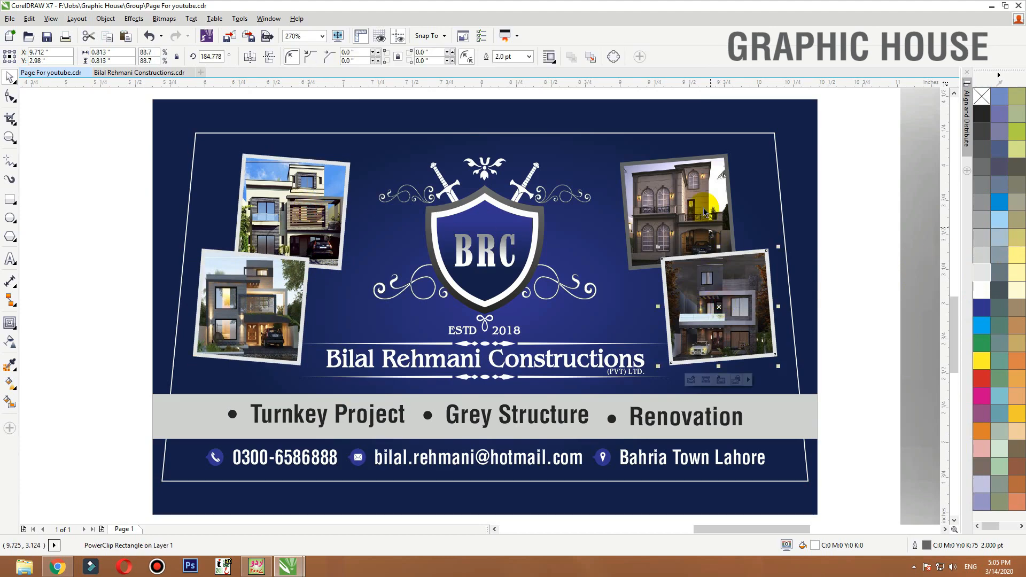
click(721, 206)
Step: Remove the trapezoid's outline and move the contact line slightly lower below the services band
click(780, 176)
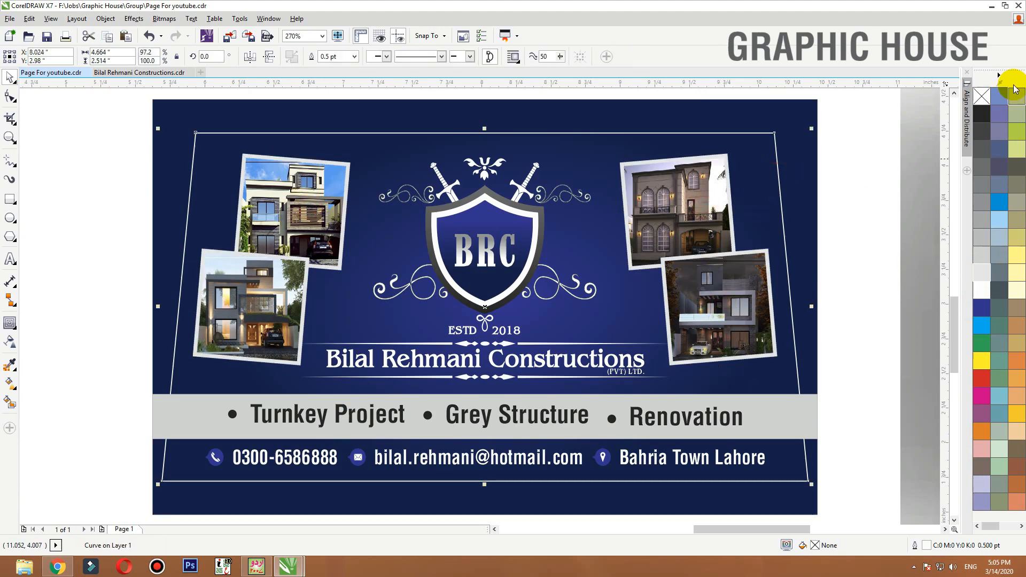
right_click(982, 96)
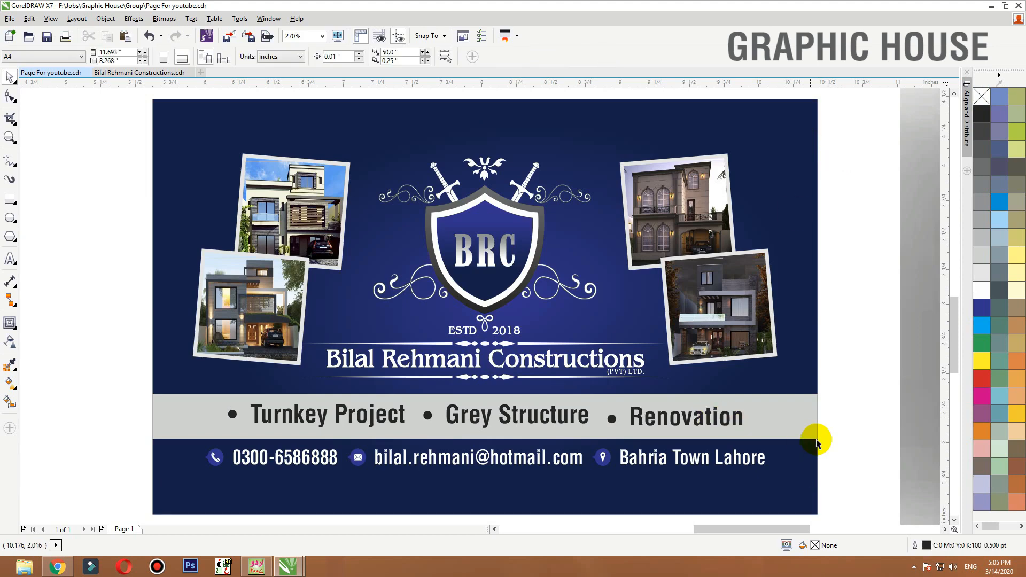
drag(866, 428, 170, 493)
click(100, 433)
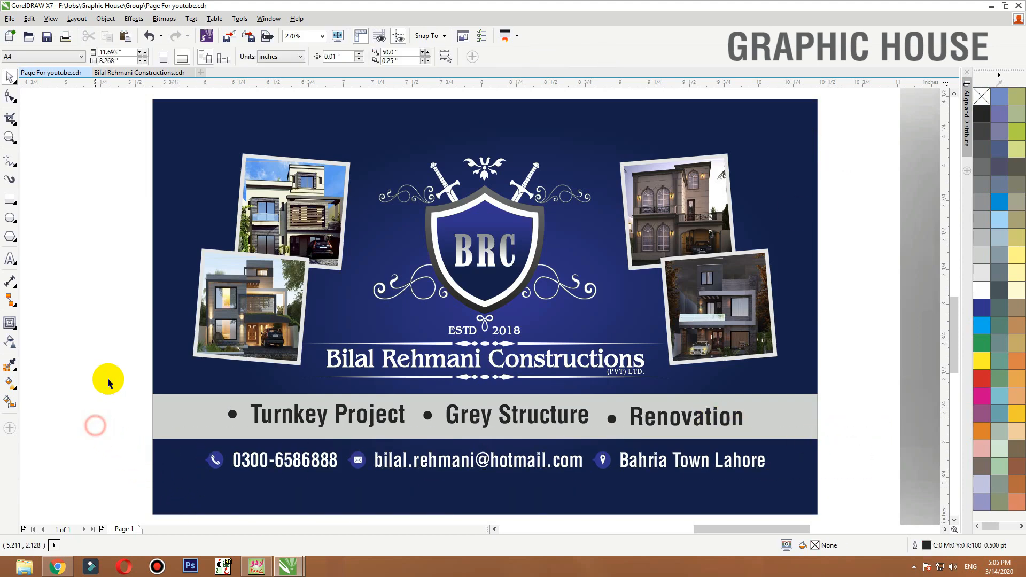
Step: Try filling the e-mail icon's bubble with bright blue, C100 M20 Y0 K0
click(451, 430)
scroll(452, 387, up, 4)
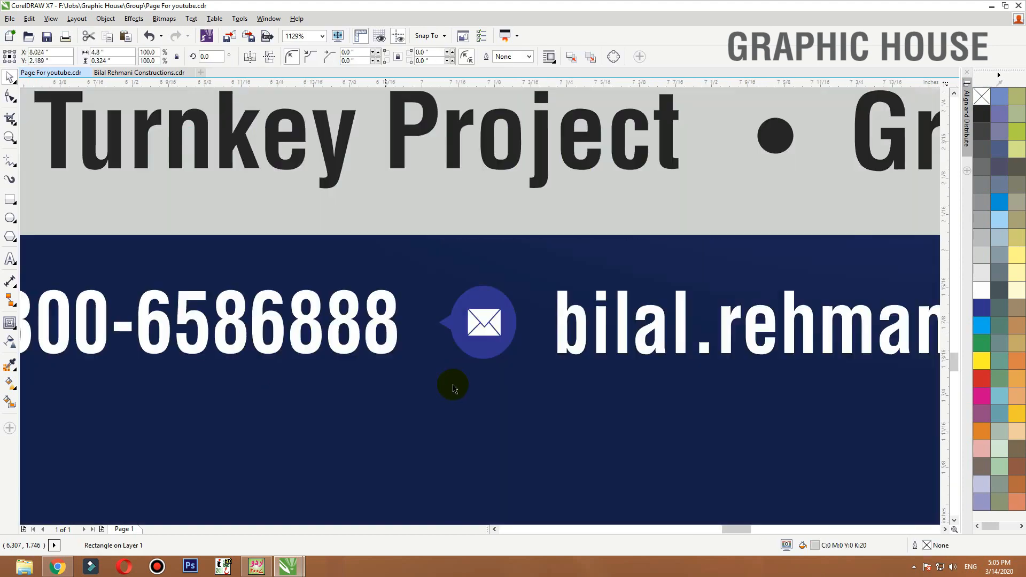
ctrl+click(501, 354)
ctrl+click(492, 326)
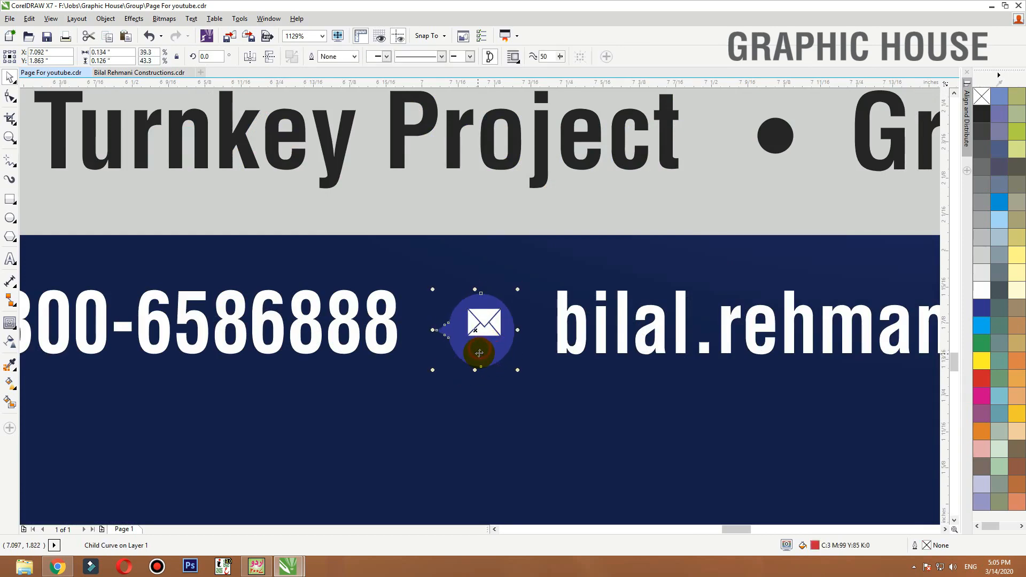
click(998, 203)
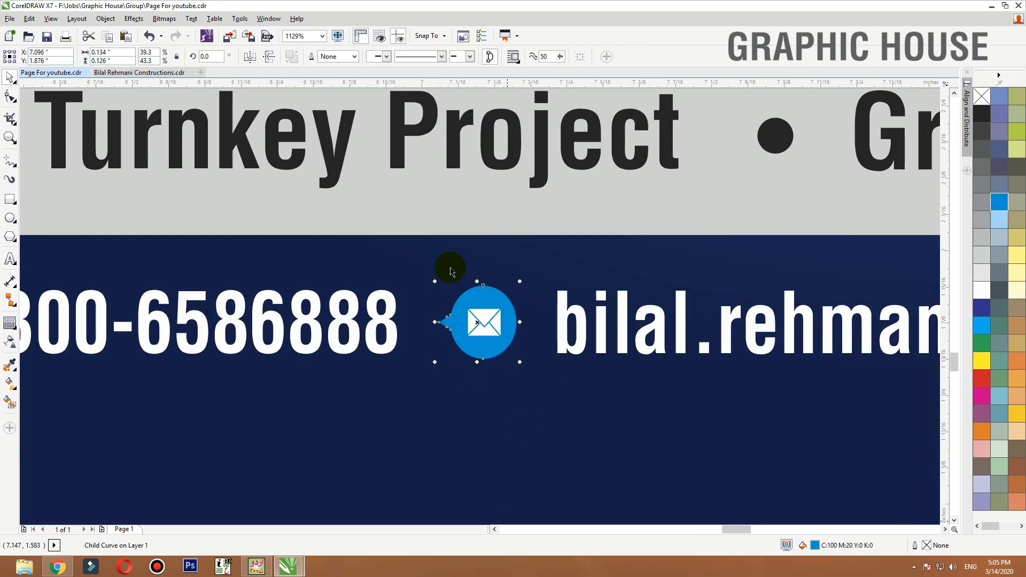
scroll(458, 384, down, 3)
scroll(353, 465, up, 2)
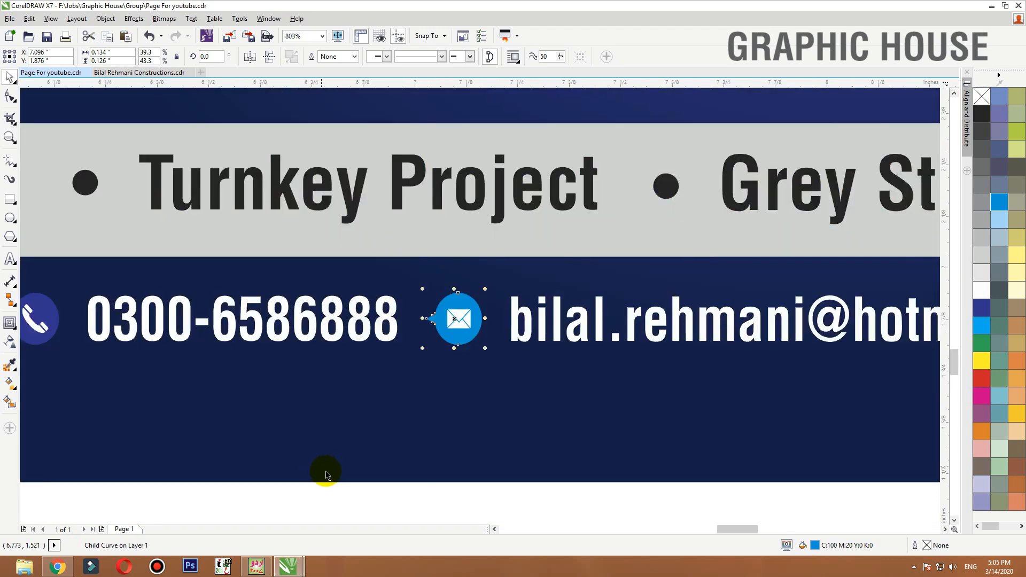
key(ctrl+z)
Step: Ungroup the contact line and fill the phone icon's bubble with white
scroll(433, 357, down, 3)
click(228, 337)
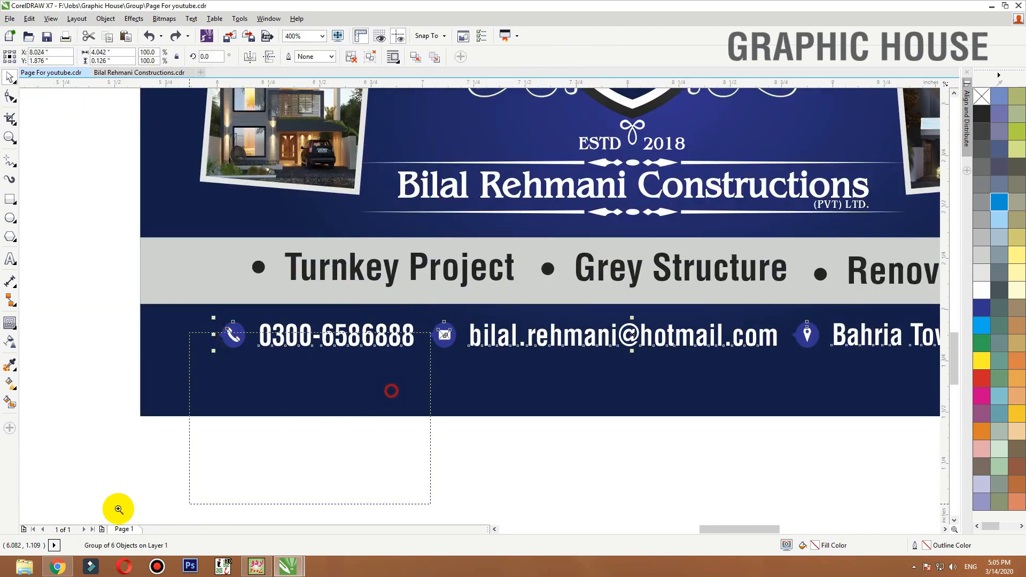
scroll(363, 85, up, 4)
click(372, 57)
click(388, 124)
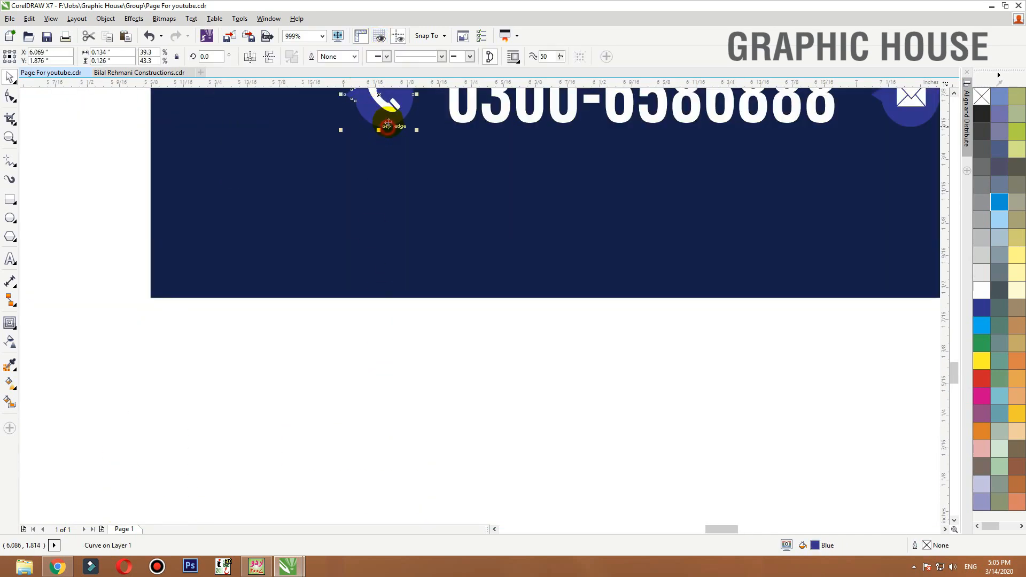
key(shift+F2)
scroll(374, 171, down, 2)
scroll(355, 198, down, 1)
click(981, 290)
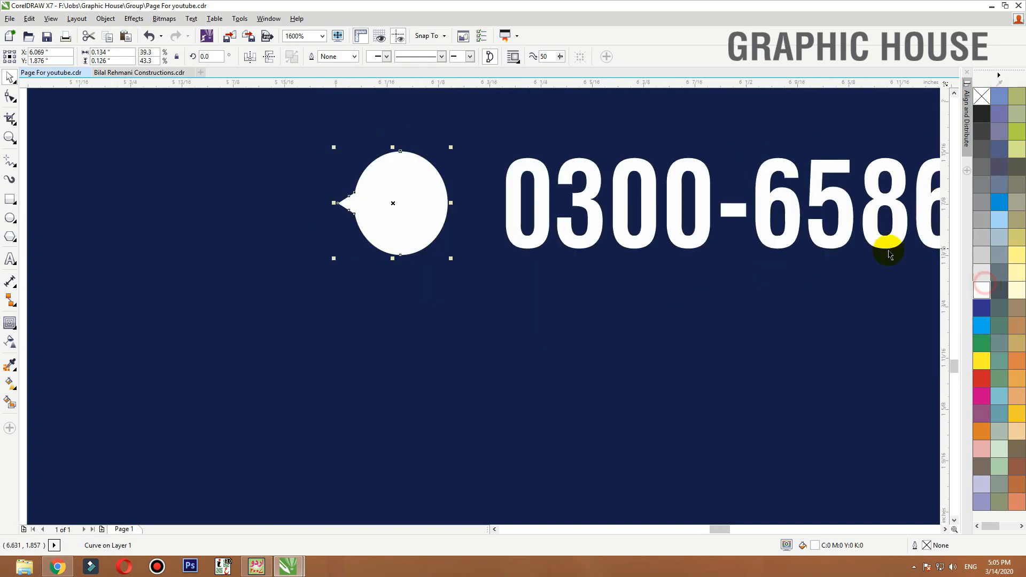
Step: Recolour the phone icon's handset with dark navy C89 M78 Y47 K73 sampled from the background
scroll(444, 229, down, 1)
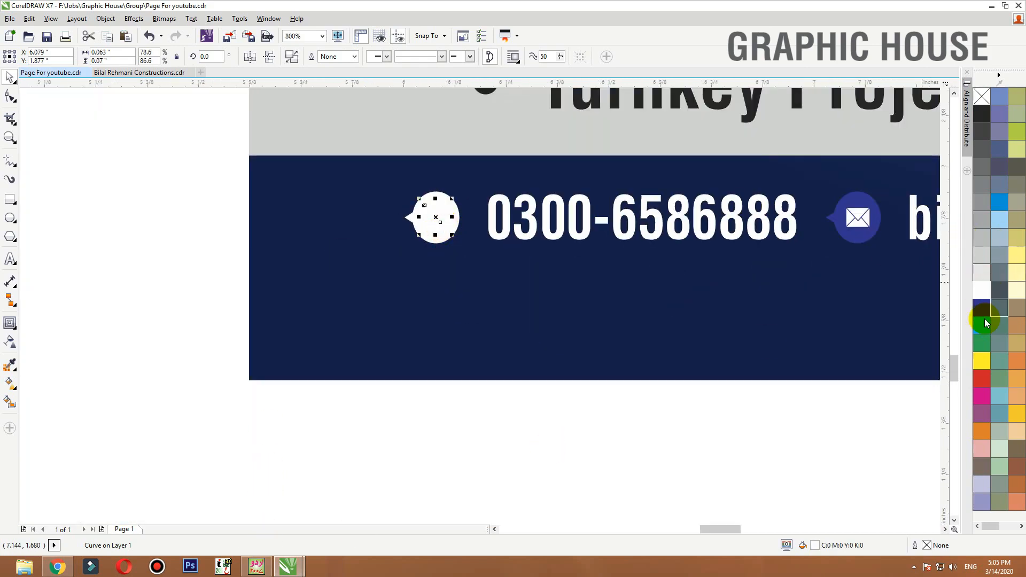
drag(288, 302, 285, 303)
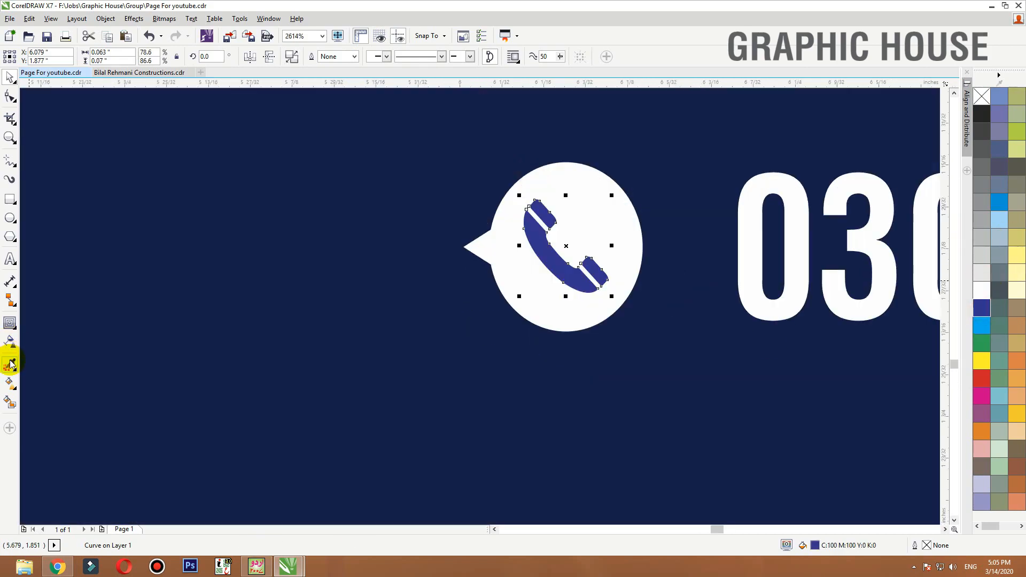
click(10, 364)
click(396, 288)
click(536, 274)
scroll(502, 257, down, 2)
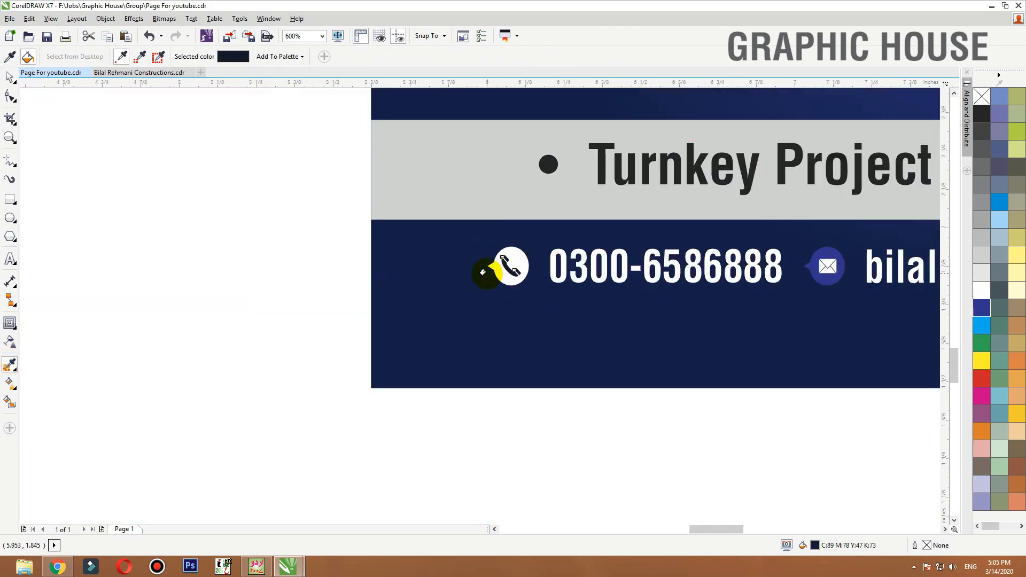
Step: Apply the sampled dark navy to the e-mail icon and fill its bubble with white
scroll(483, 272, down, 1)
scroll(703, 325, up, 2)
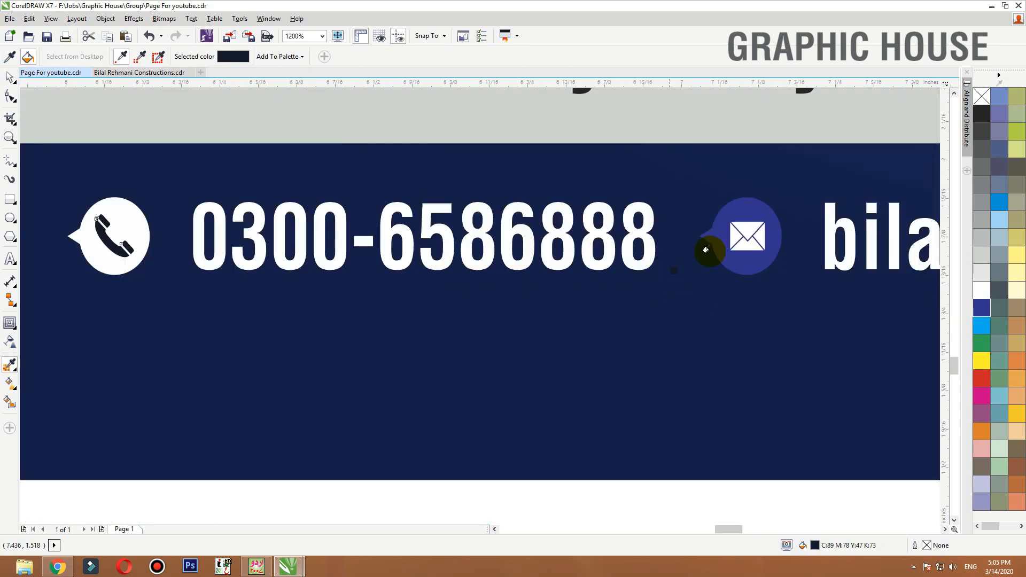
click(762, 235)
key(space)
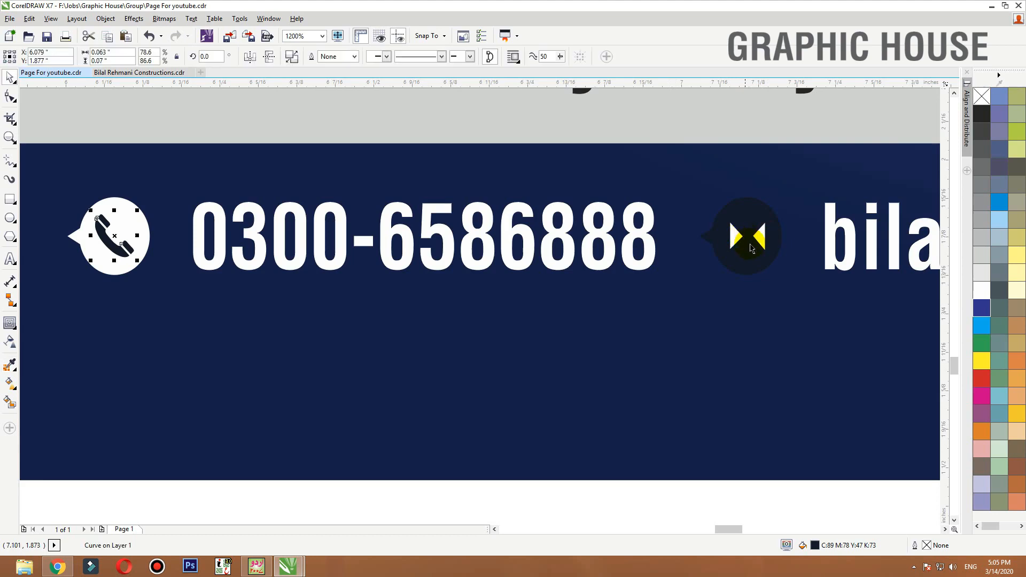
scroll(751, 281, down, 1)
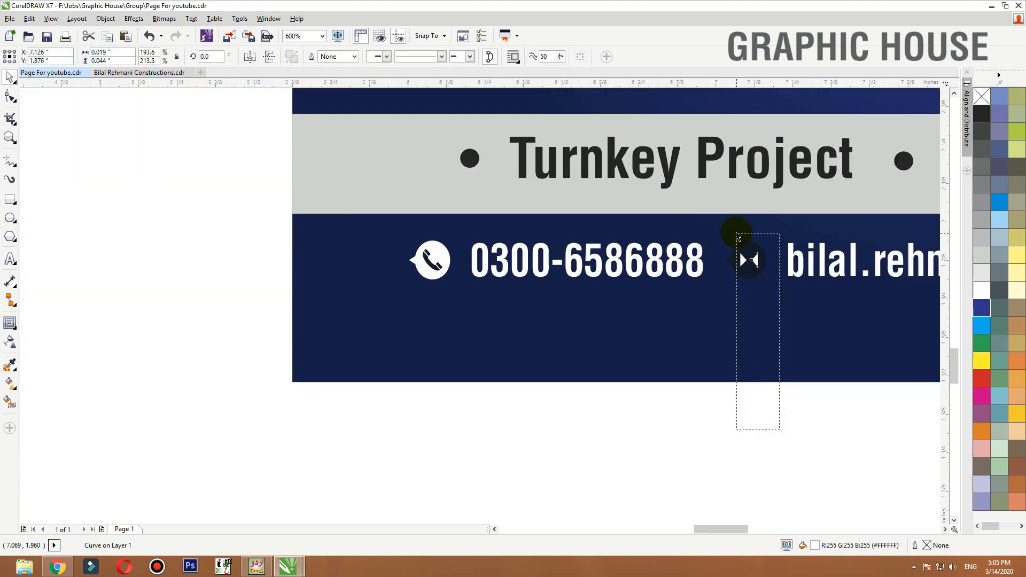
drag(780, 430, 737, 234)
drag(579, 238, 793, 299)
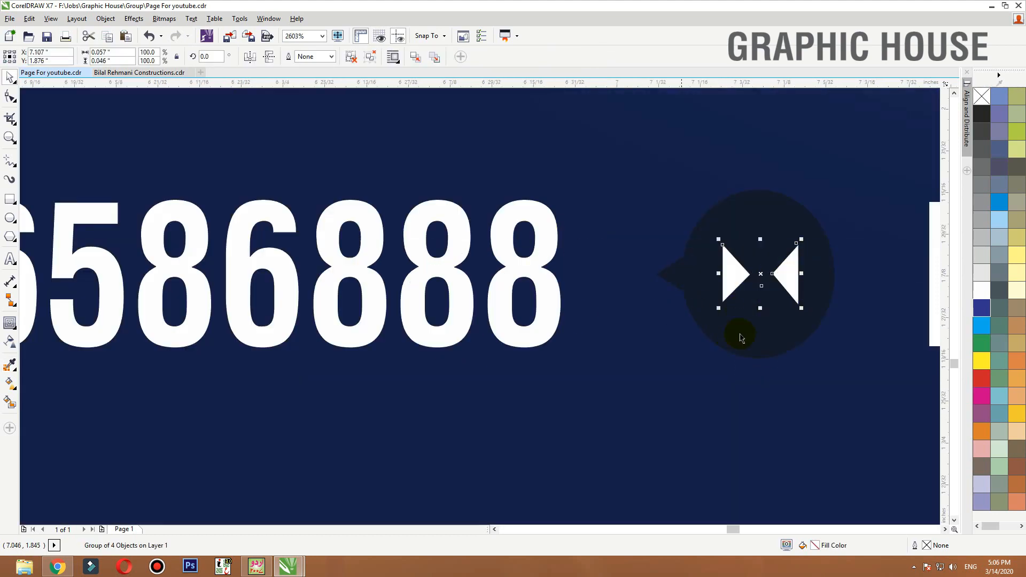
click(738, 336)
click(982, 291)
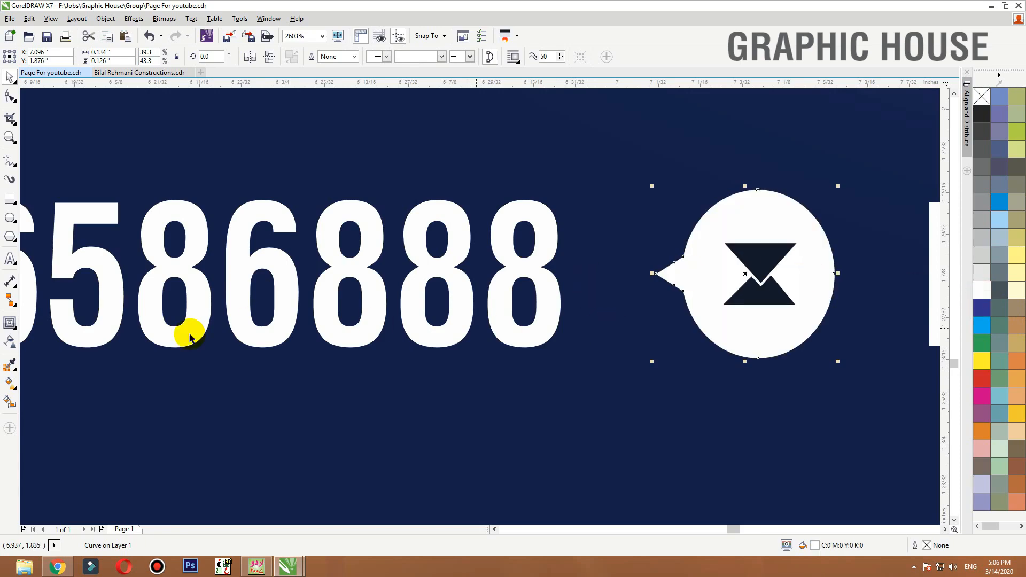
Step: Sample the dark background colour and fill the envelope's two side triangles with it
click(10, 367)
click(674, 360)
click(733, 273)
click(776, 273)
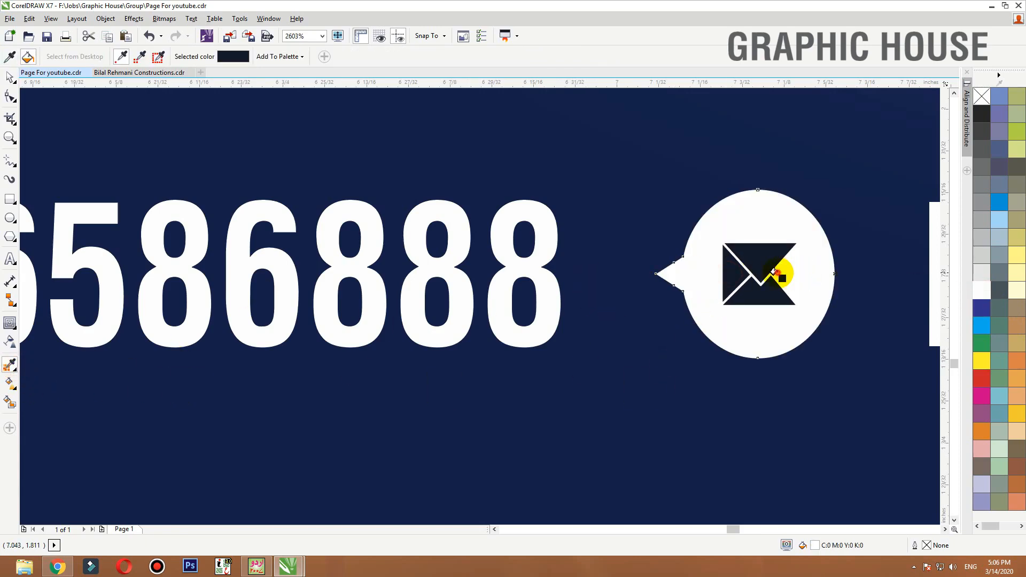
scroll(524, 275, down, 6)
key(space)
Step: Fill the location icon's pin with the sampled dark navy and its bubble with white
scroll(778, 316, up, 3)
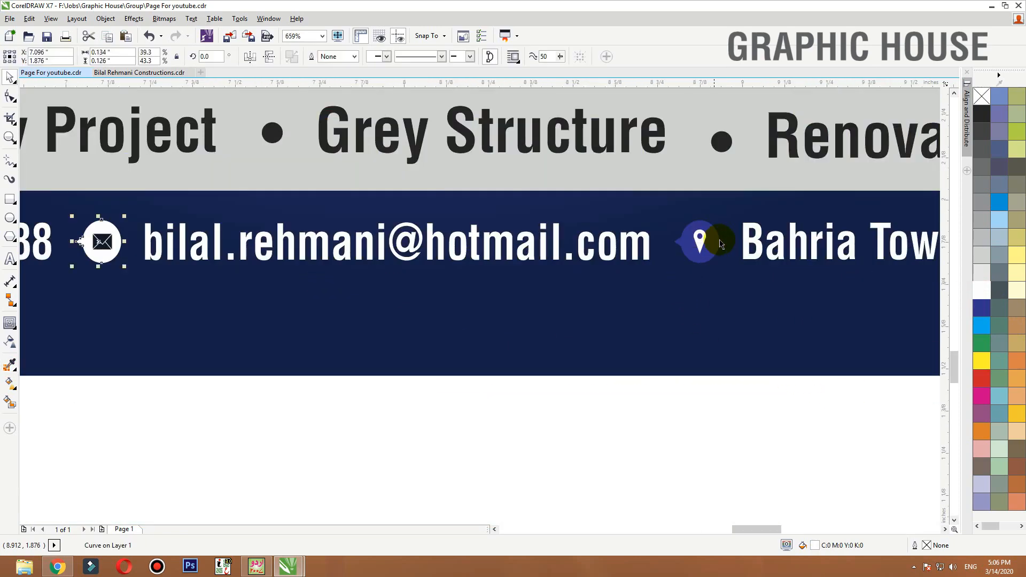
click(718, 244)
key(ctrl+z)
key(i)
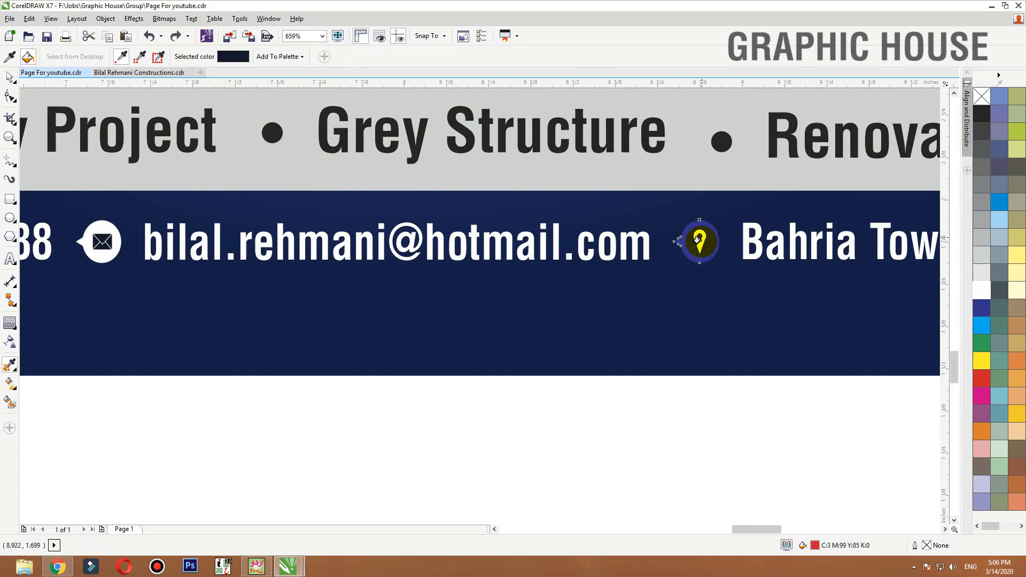
key(space)
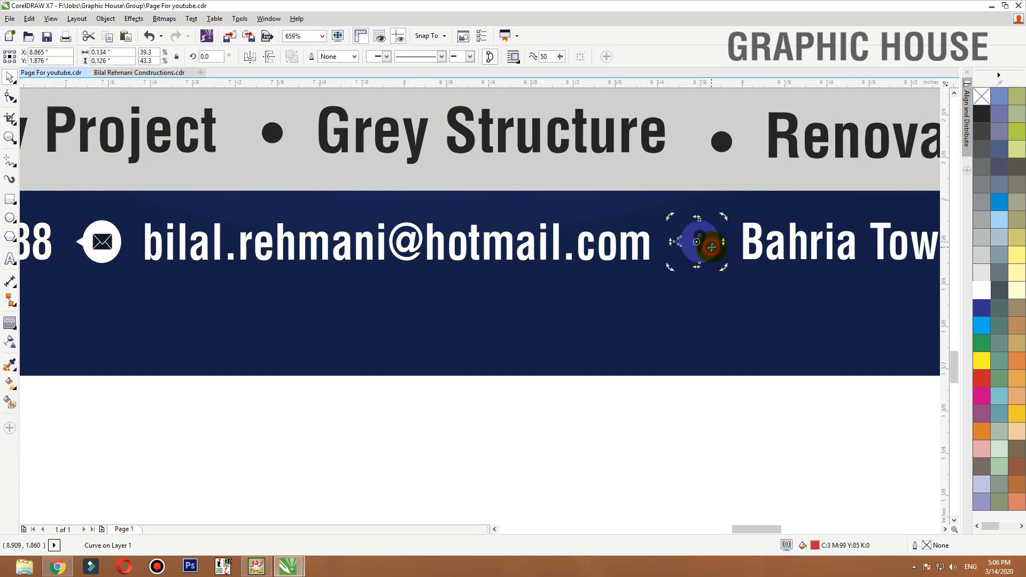
click(981, 292)
click(823, 354)
key(shift+F2)
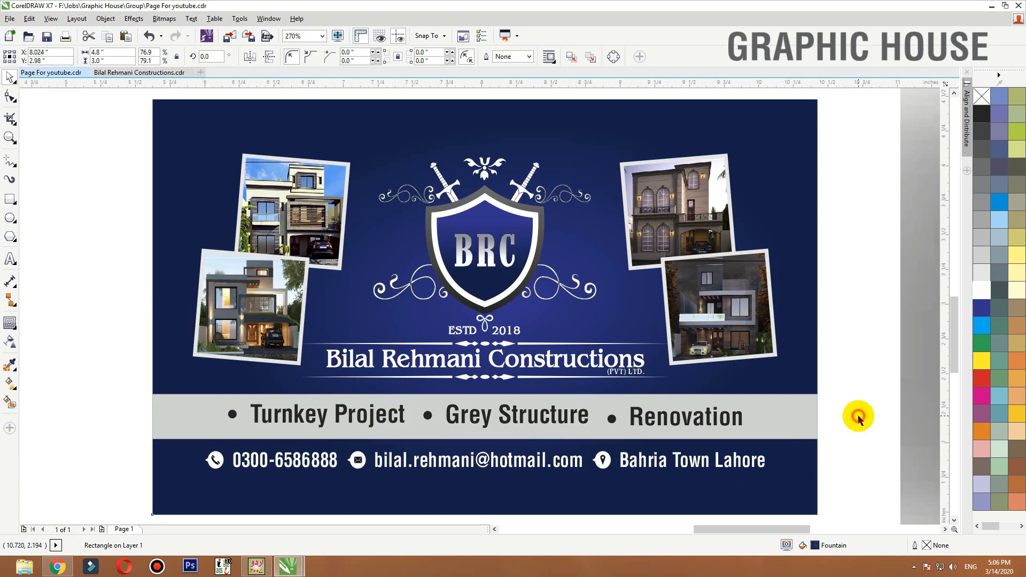
Step: Apply a vertical linear gradient to the services band, from 20% black at its upper edge to white at its lower edge
click(737, 415)
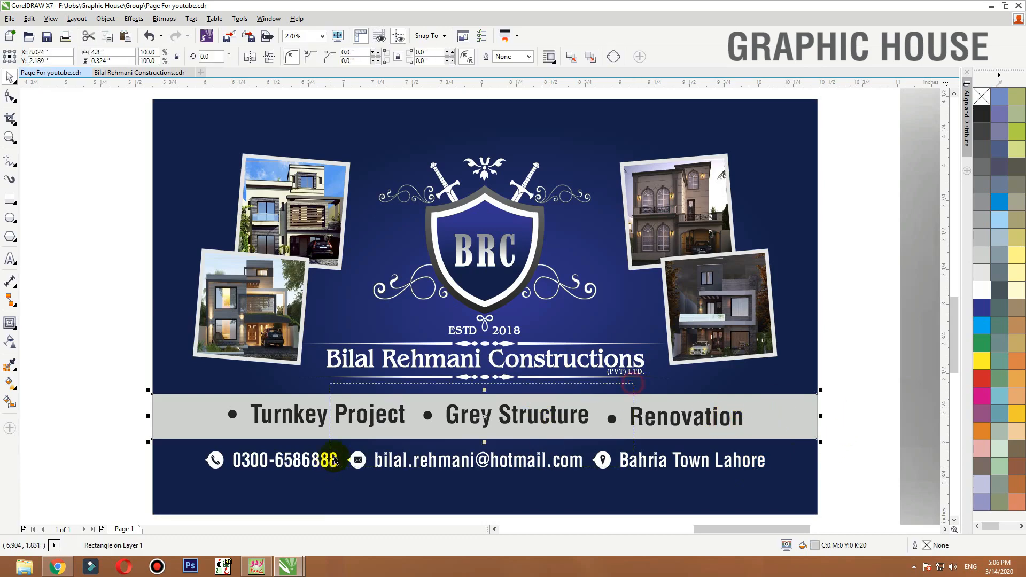
scroll(480, 470, up, 3)
key(g)
drag(496, 213, 497, 342)
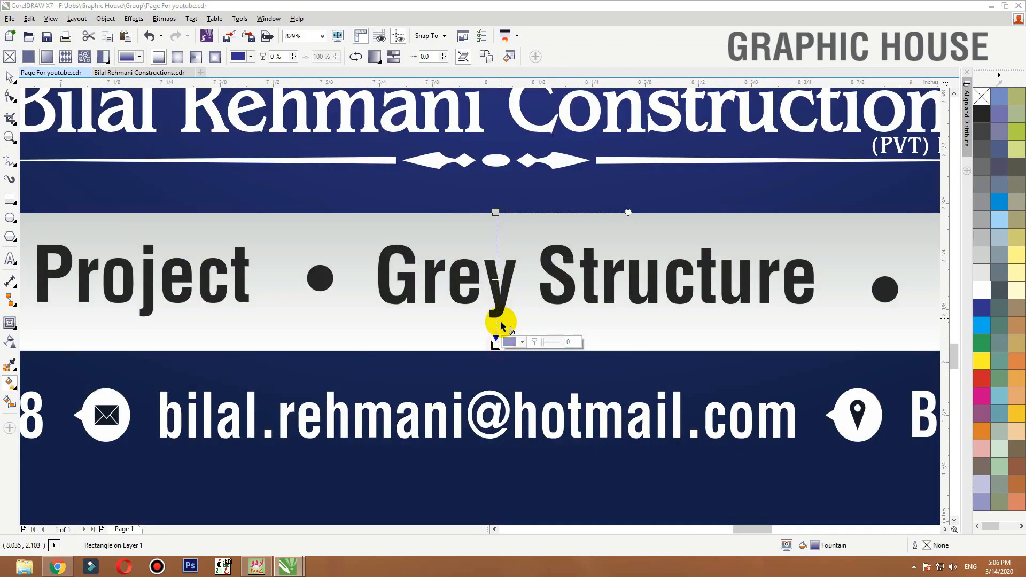
click(510, 342)
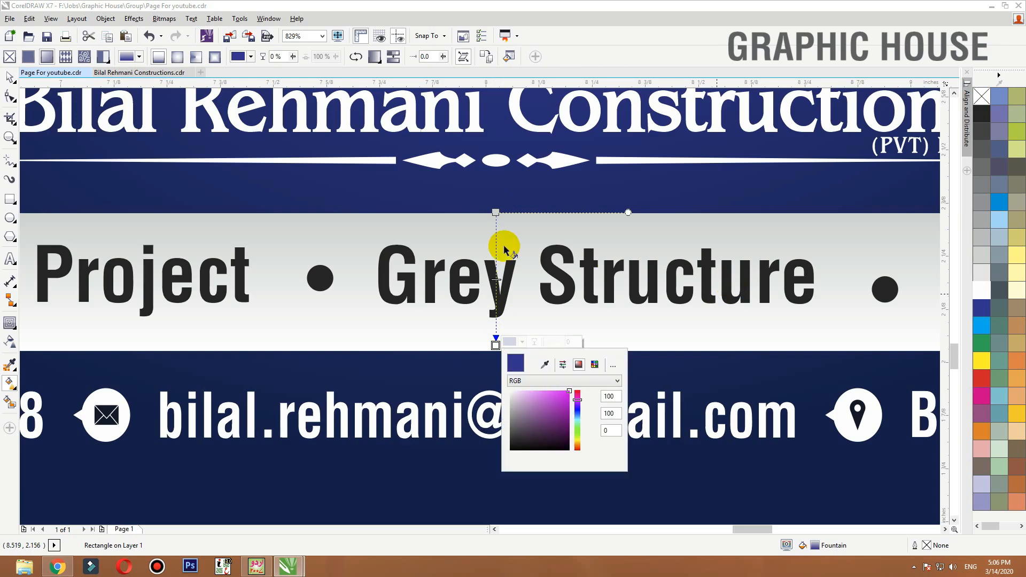
click(8, 78)
scroll(642, 299, down, 6)
key(shift+F2)
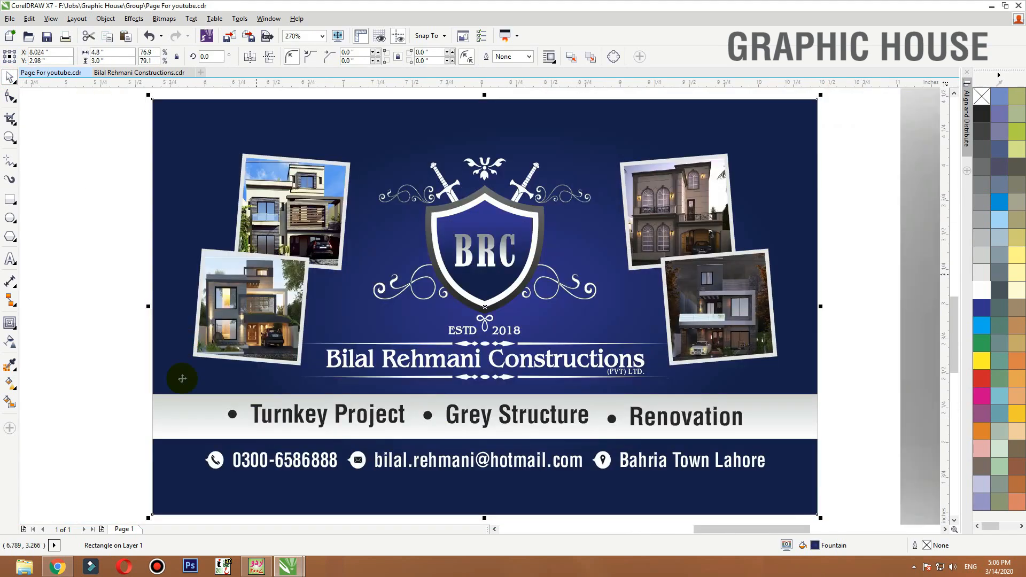
click(97, 302)
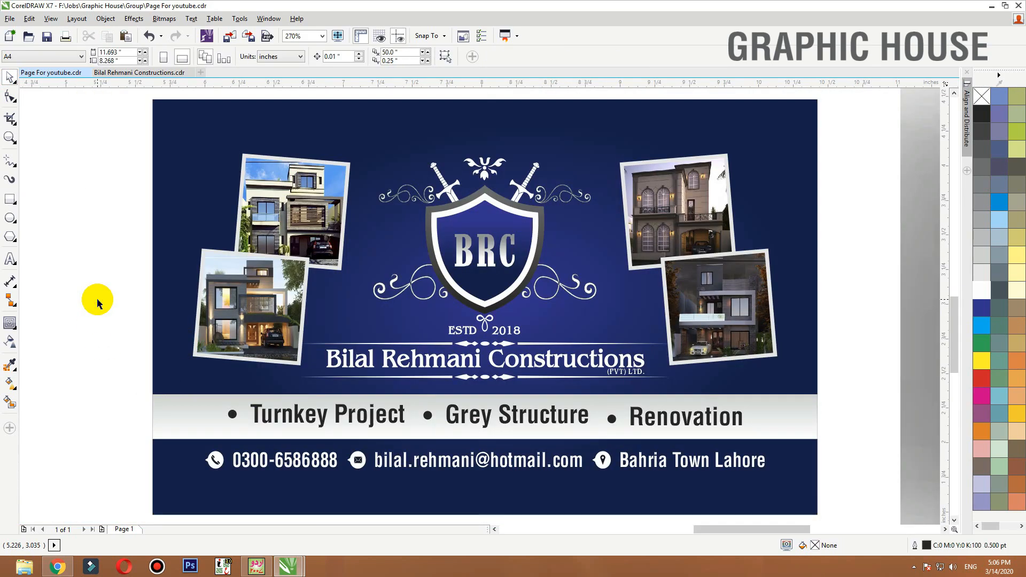